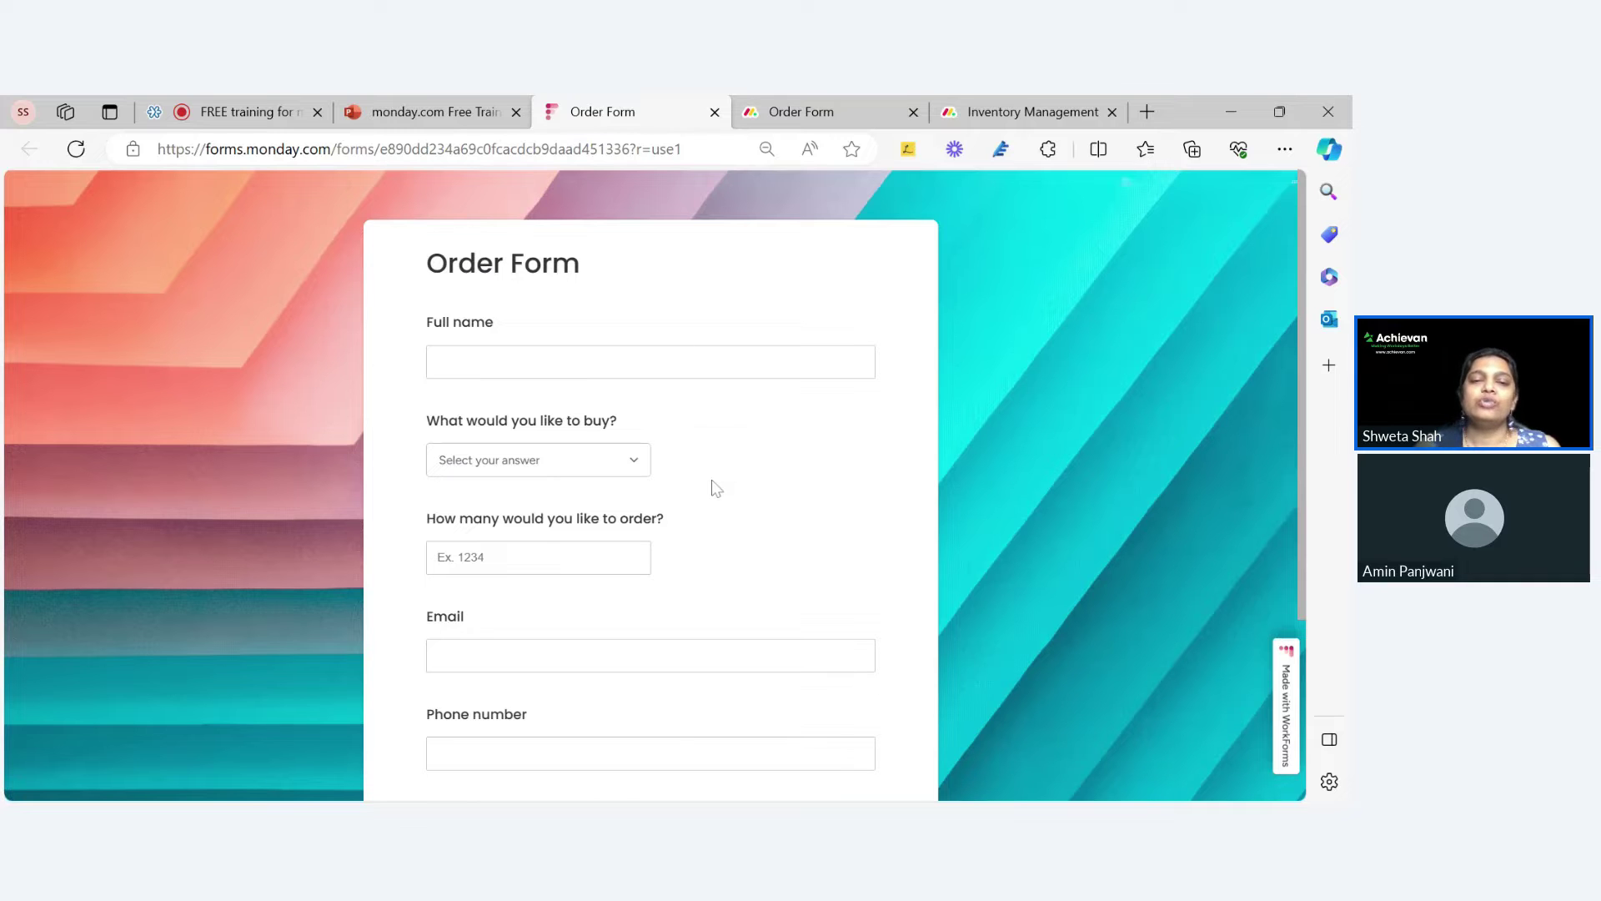
# Step: Look over the order form and its product list without choosing a product
pyautogui.scroll(-3, 716, 488)
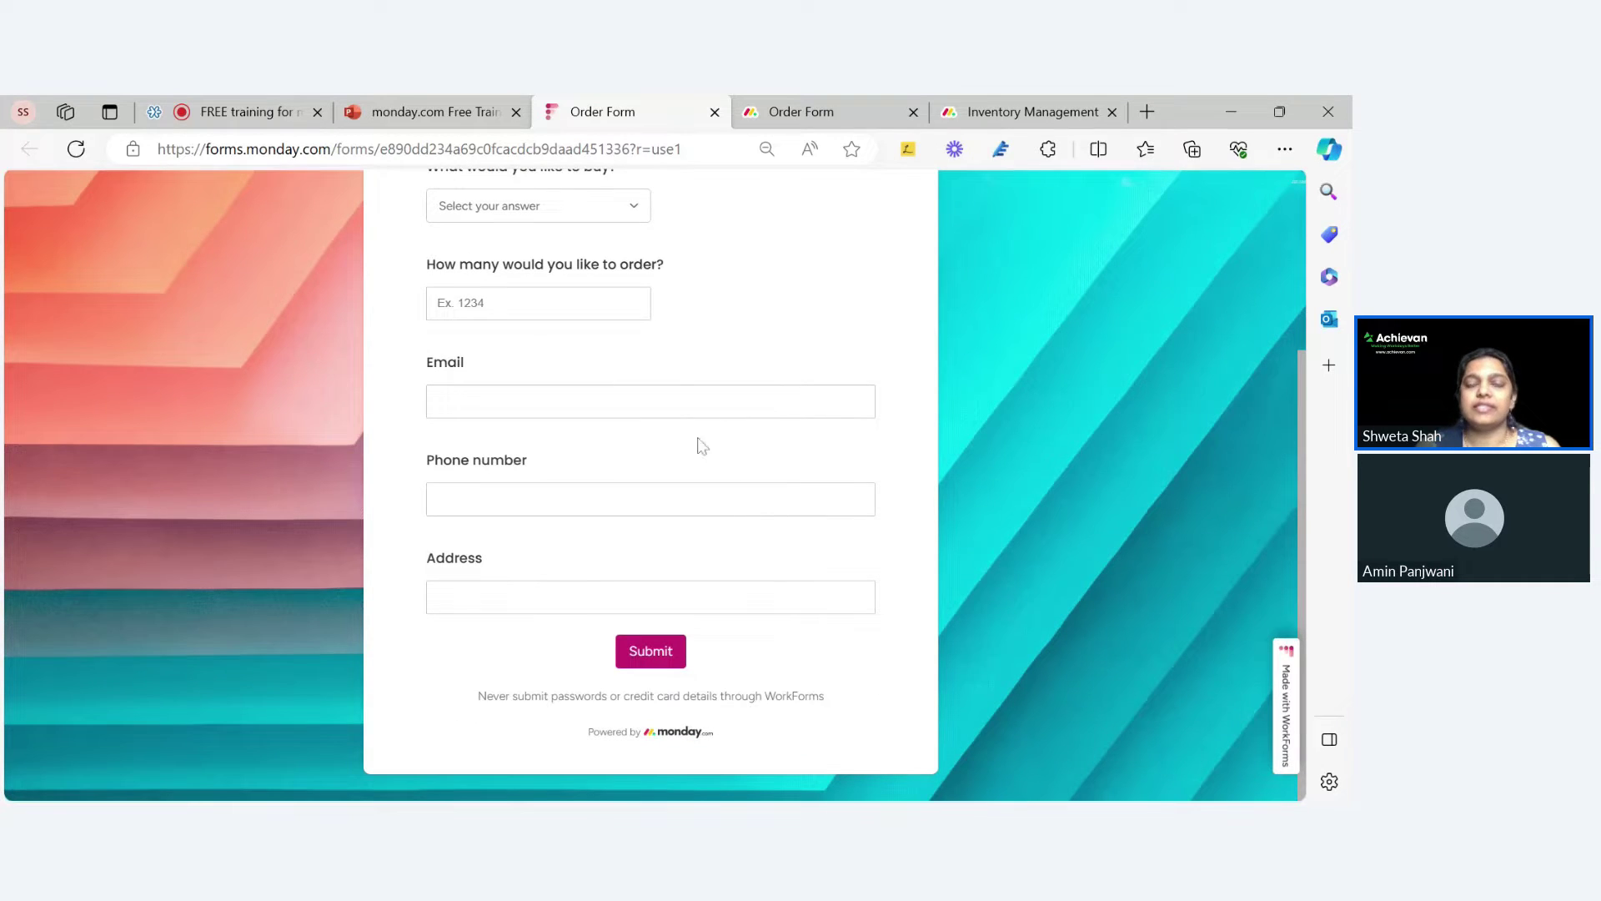
pyautogui.scroll(3, 837, 600)
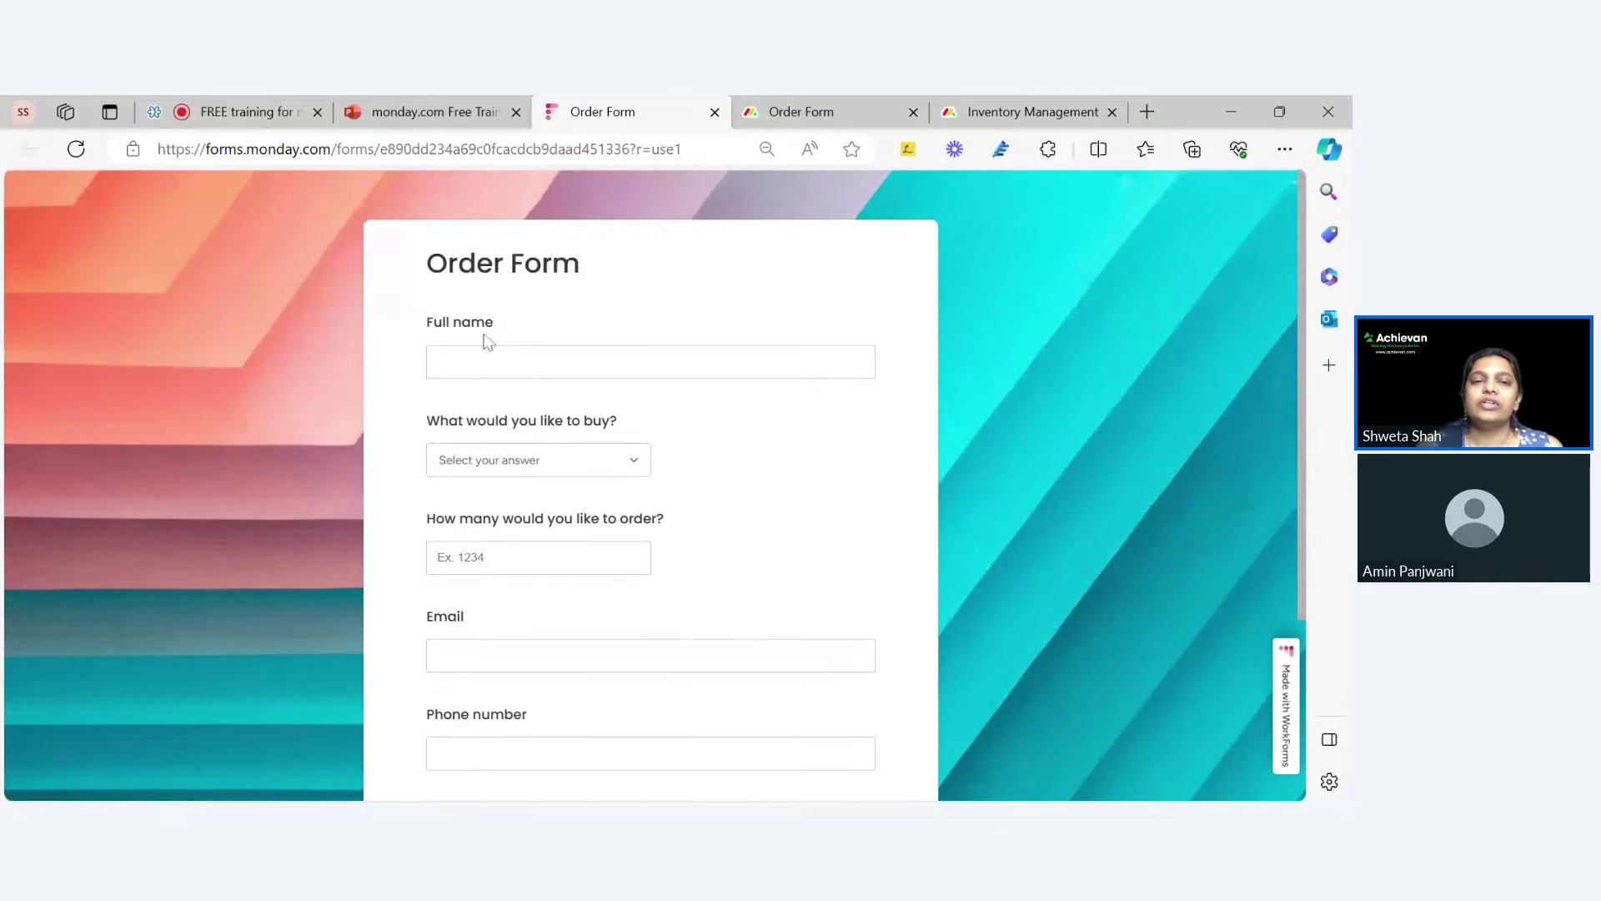
pyautogui.scroll(-1, 538, 342)
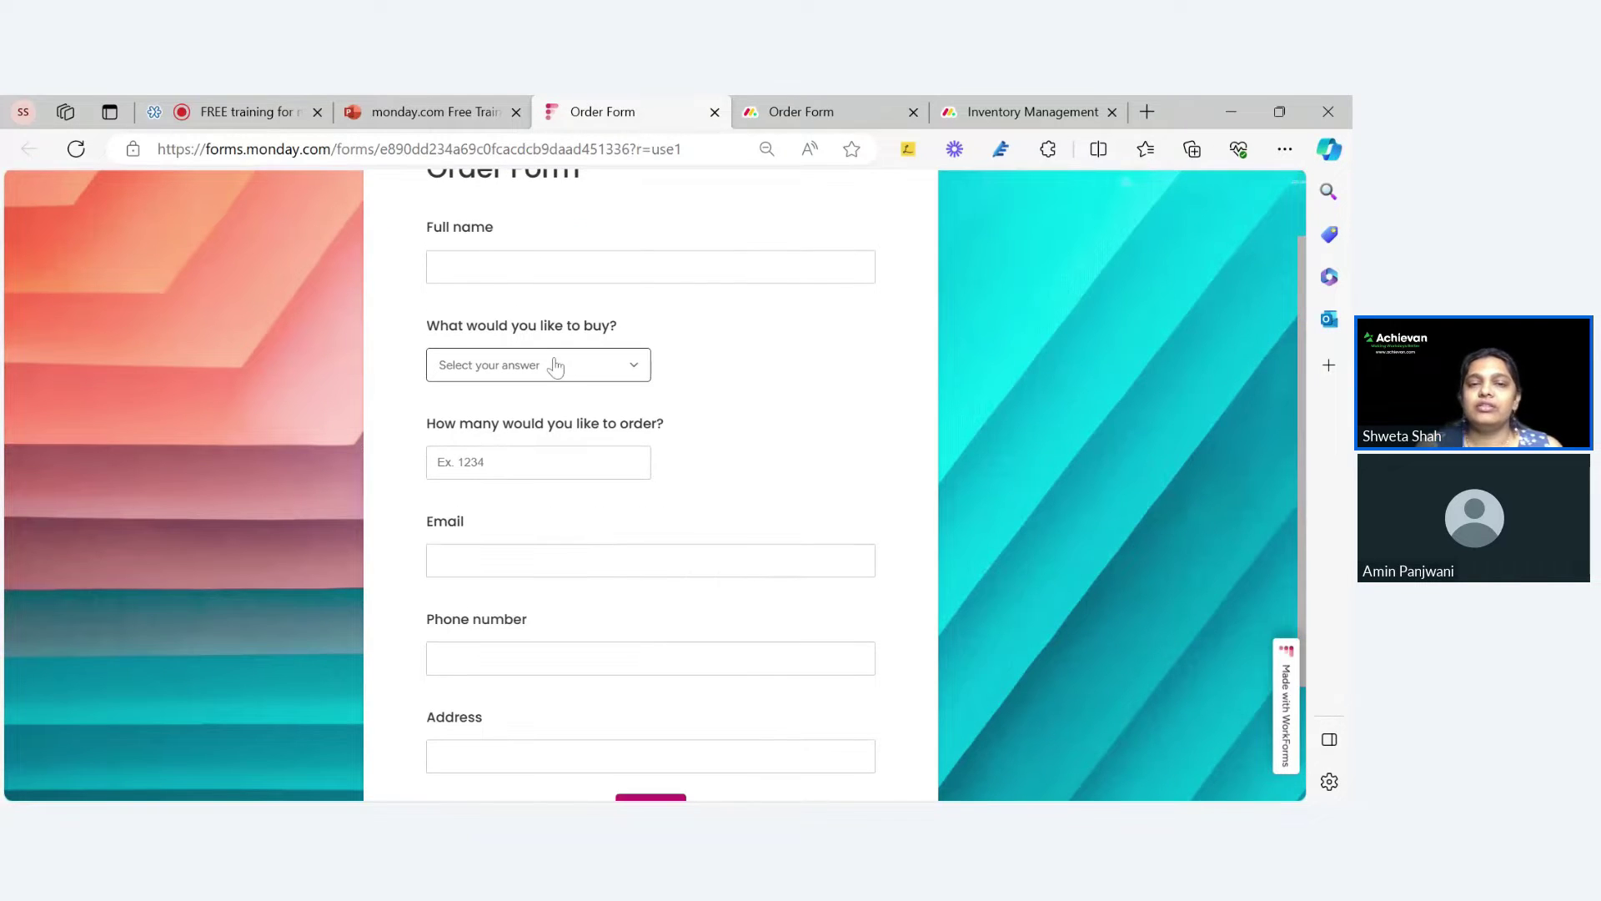
pyautogui.click(523, 362)
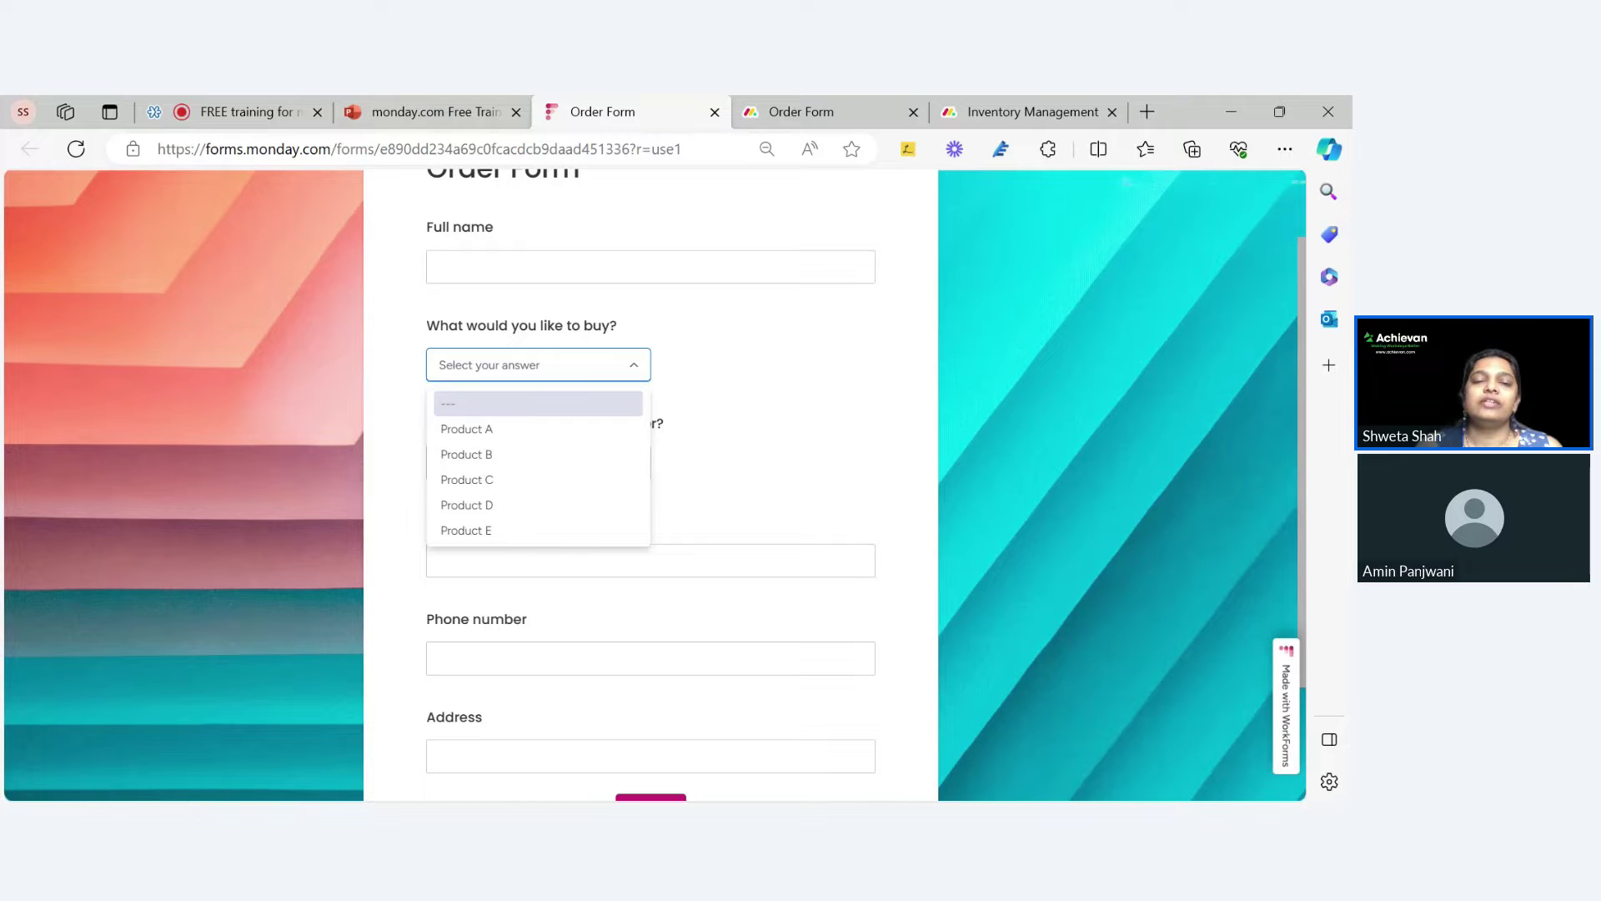
pyautogui.scroll(1, 547, 297)
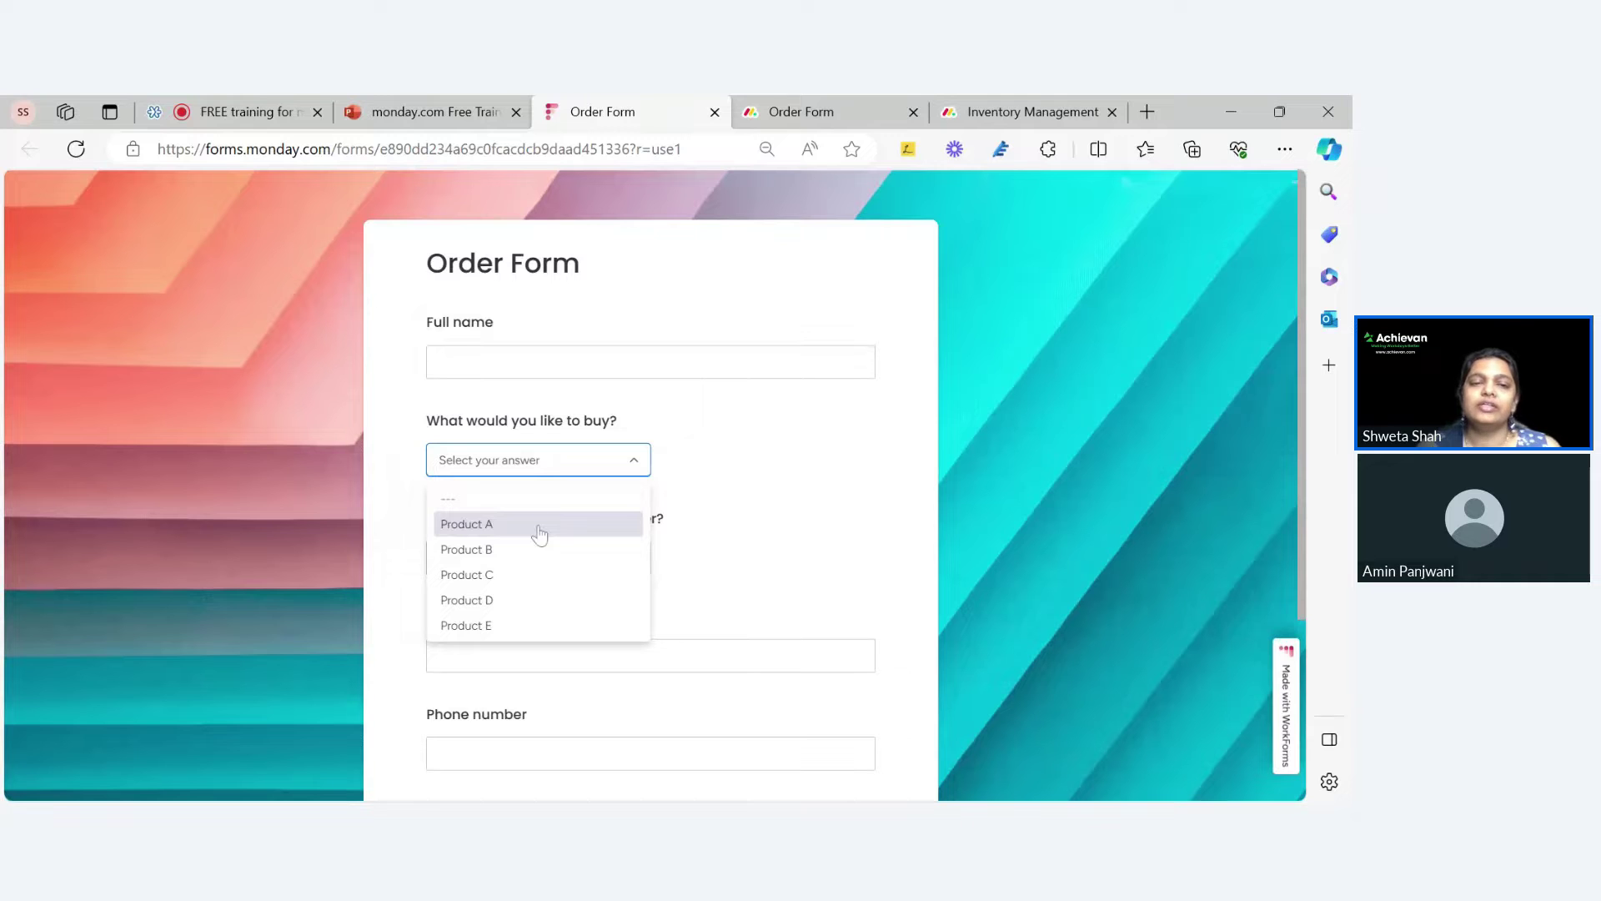
pyautogui.click(605, 416)
pyautogui.scroll(-2, 604, 416)
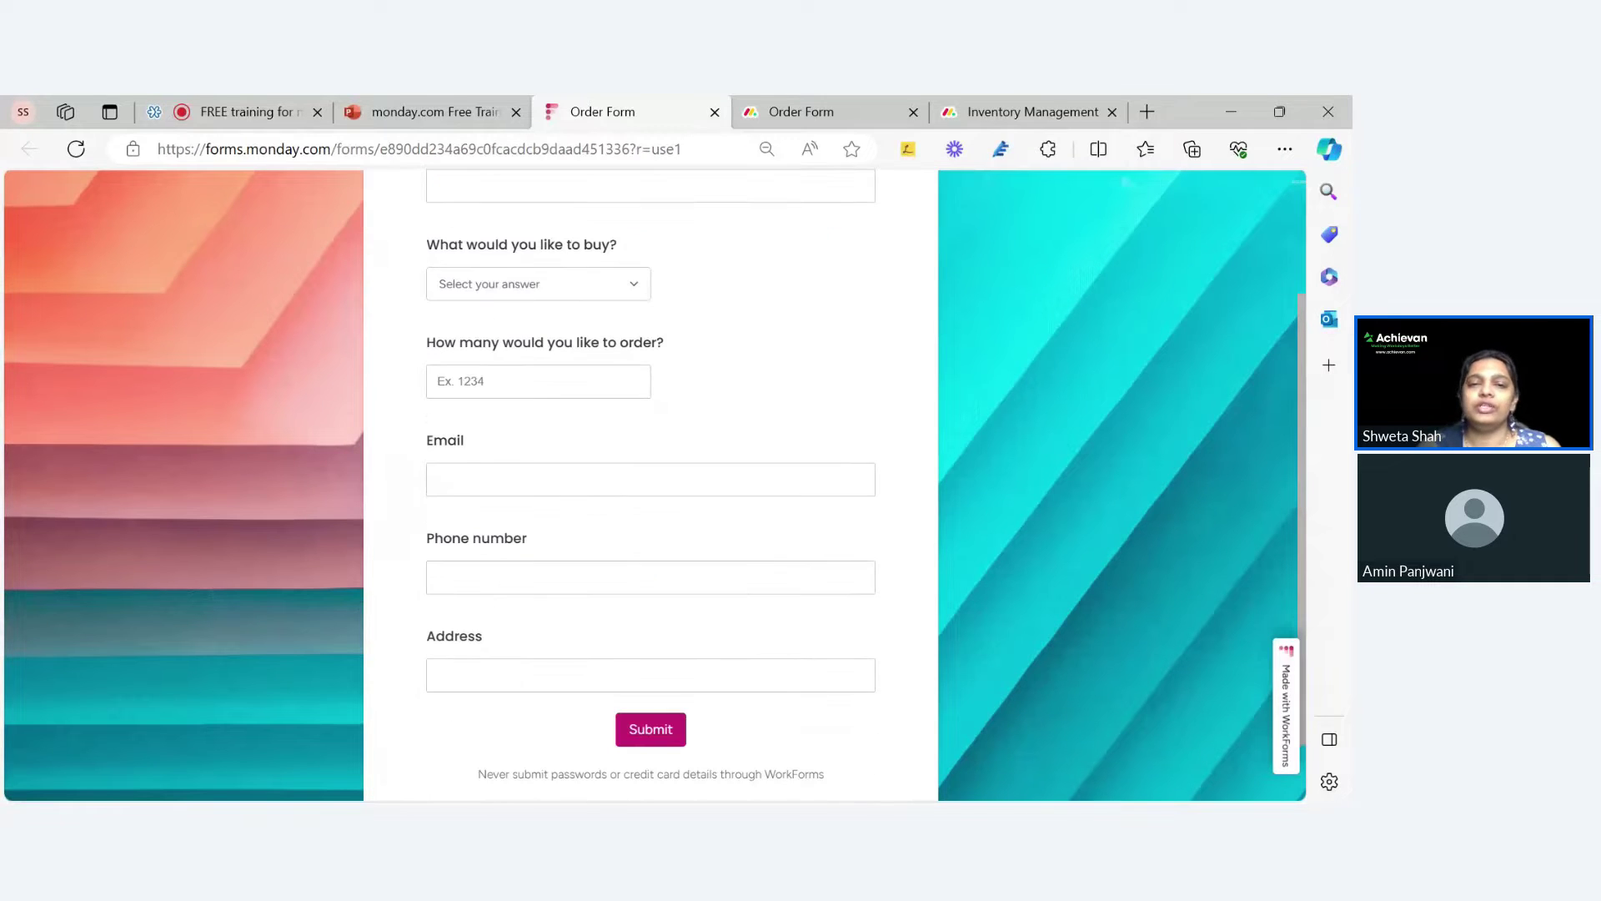
pyautogui.scroll(-1, 579, 406)
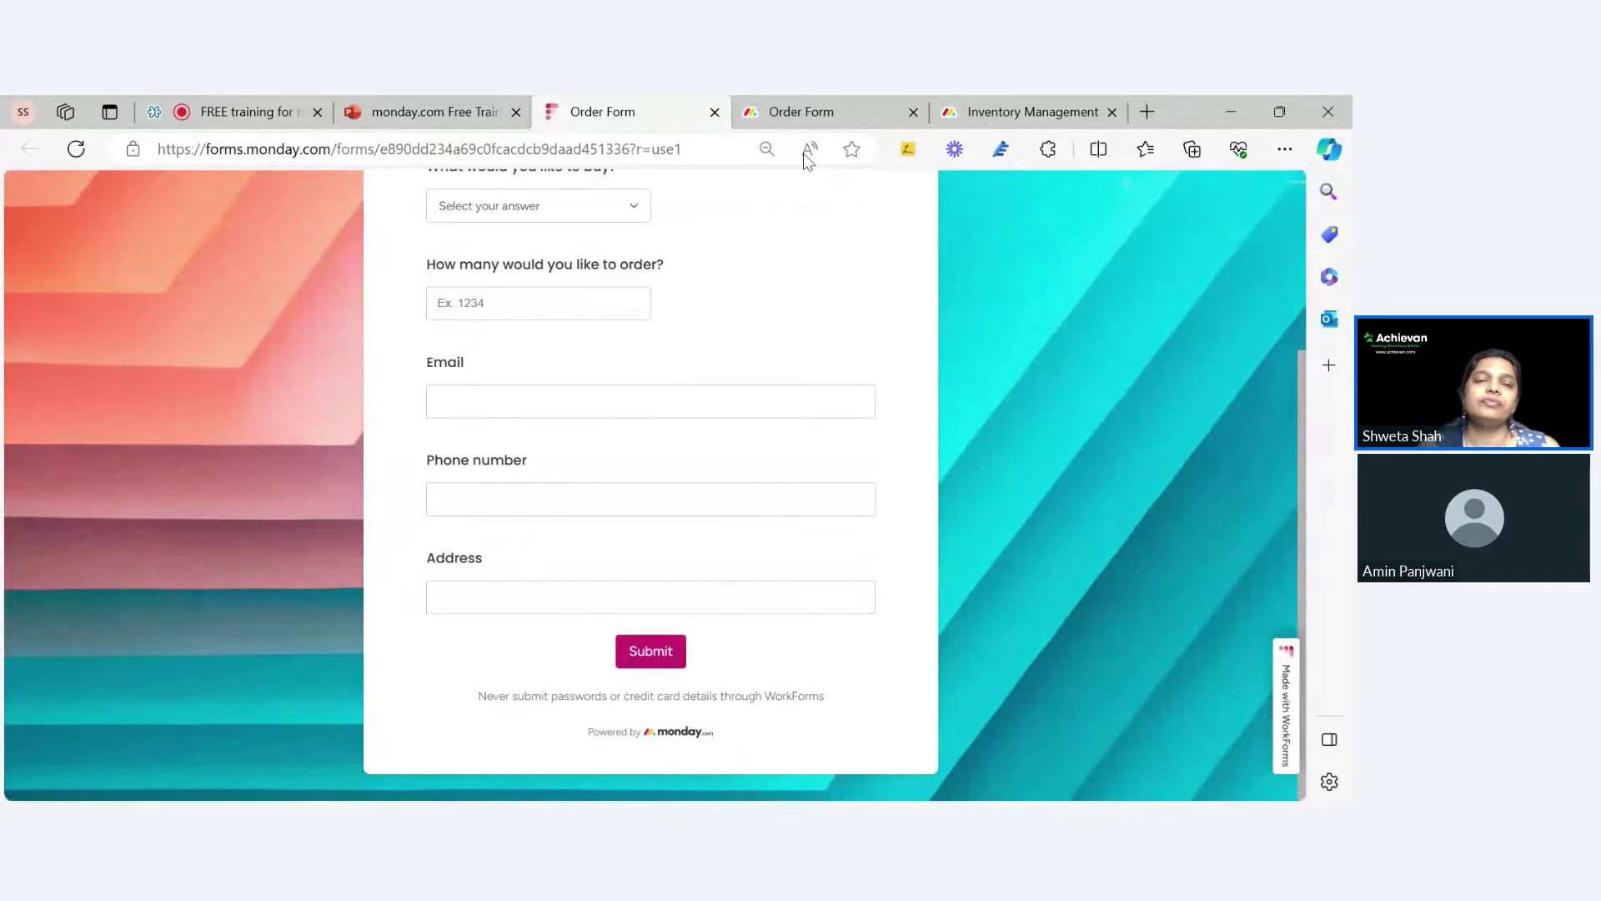
pyautogui.scroll(3, 726, 325)
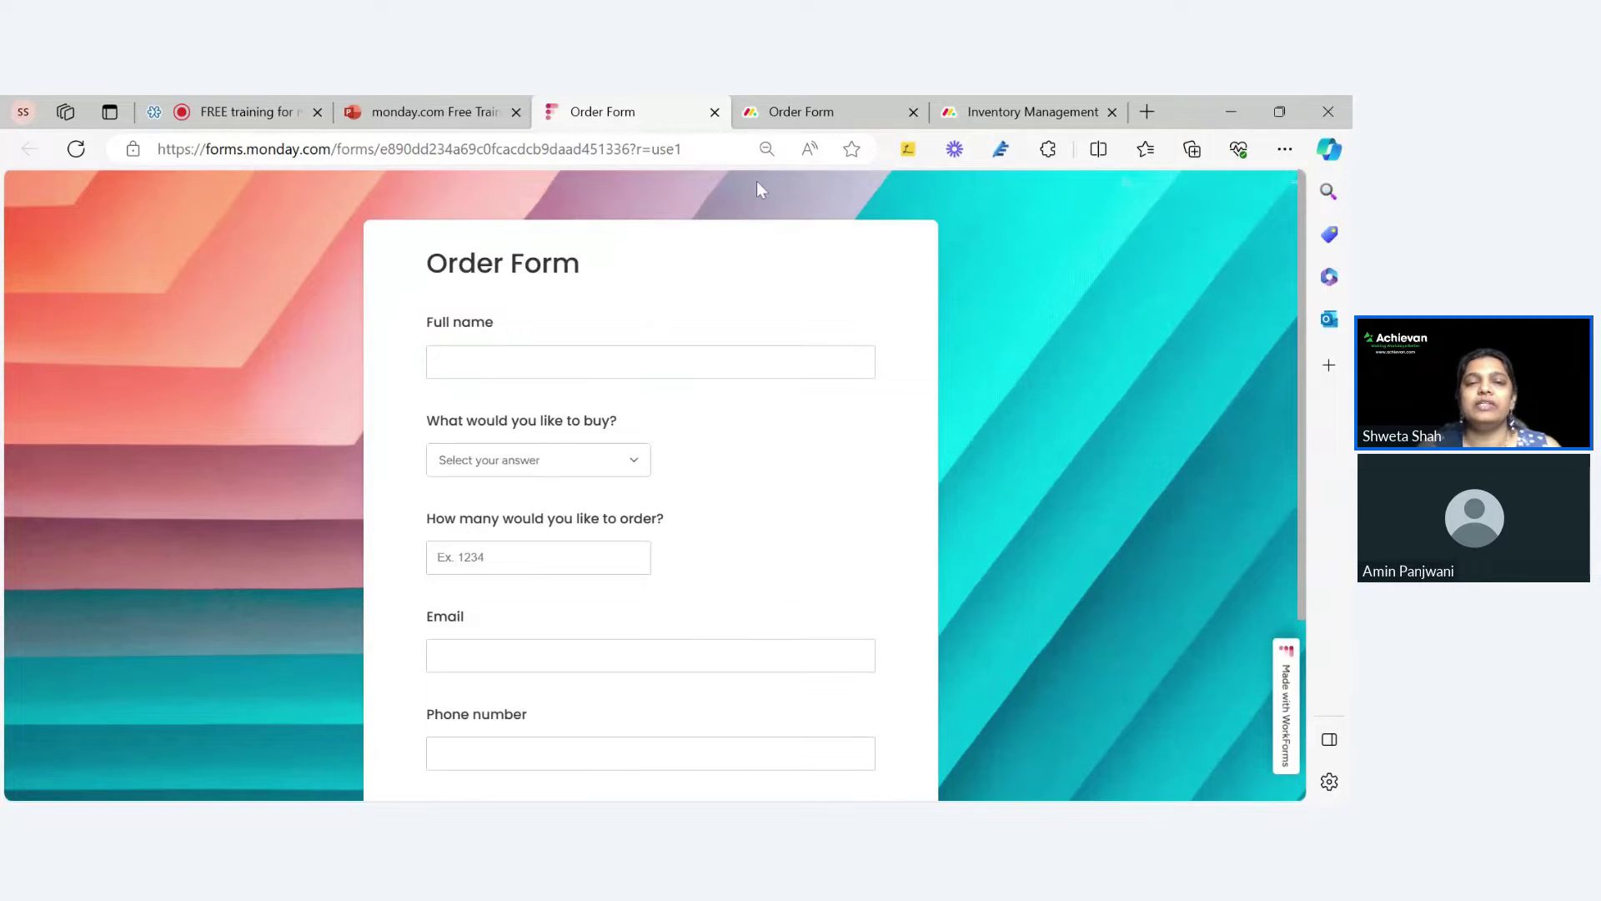
# Step: Check the Order Form and Inventory Management boards, then return to the public order form
pyautogui.click(813, 110)
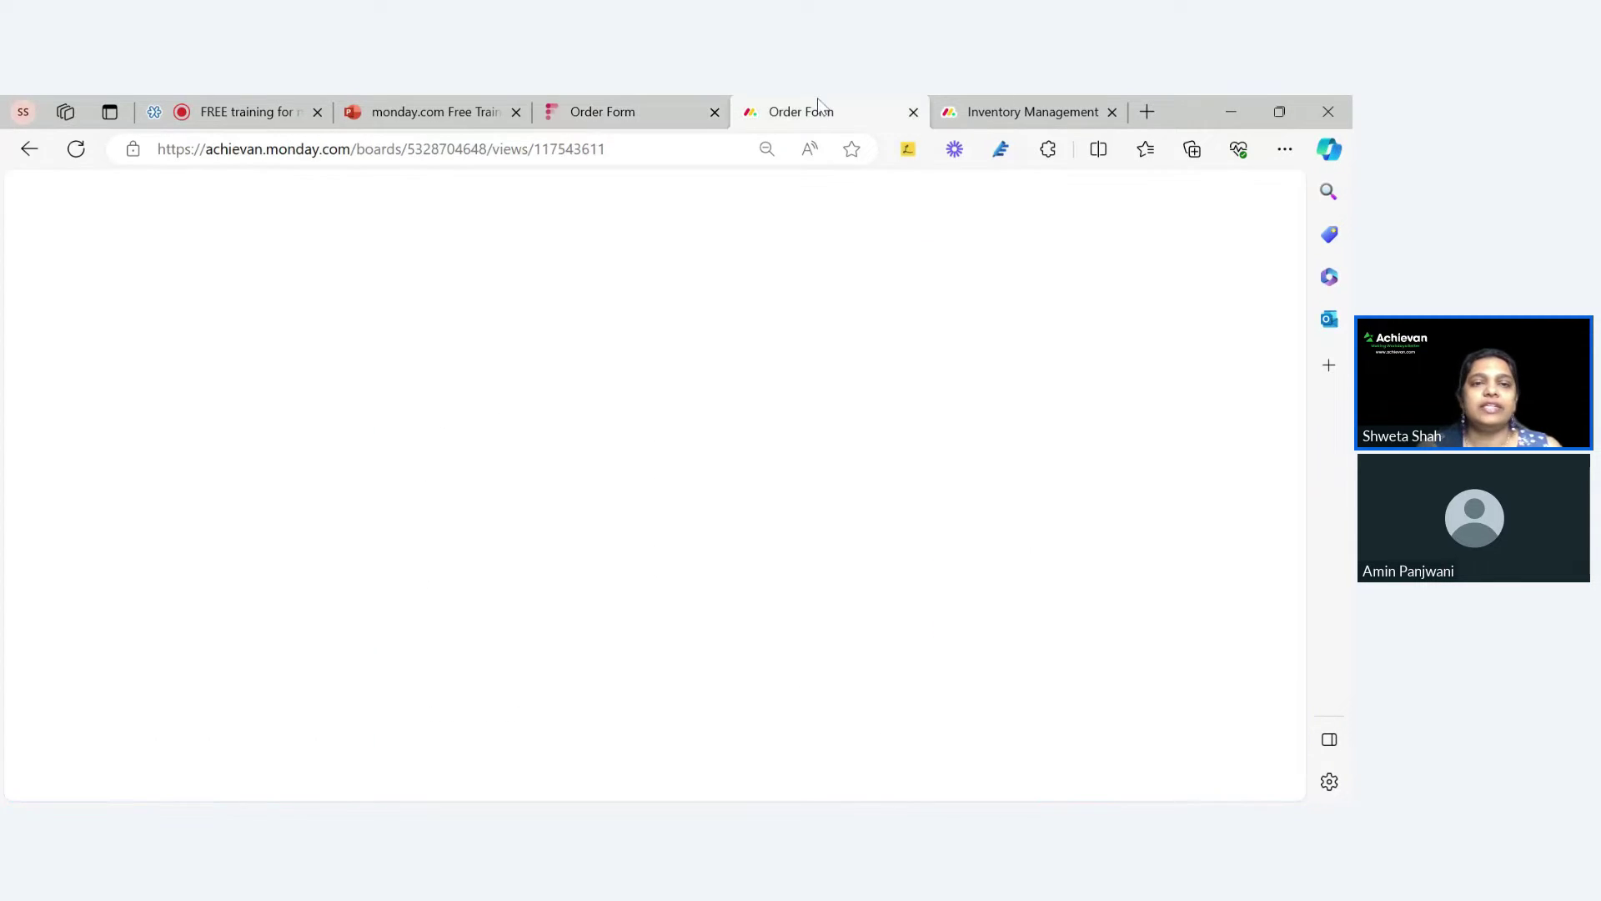
pyautogui.click(1210, 227)
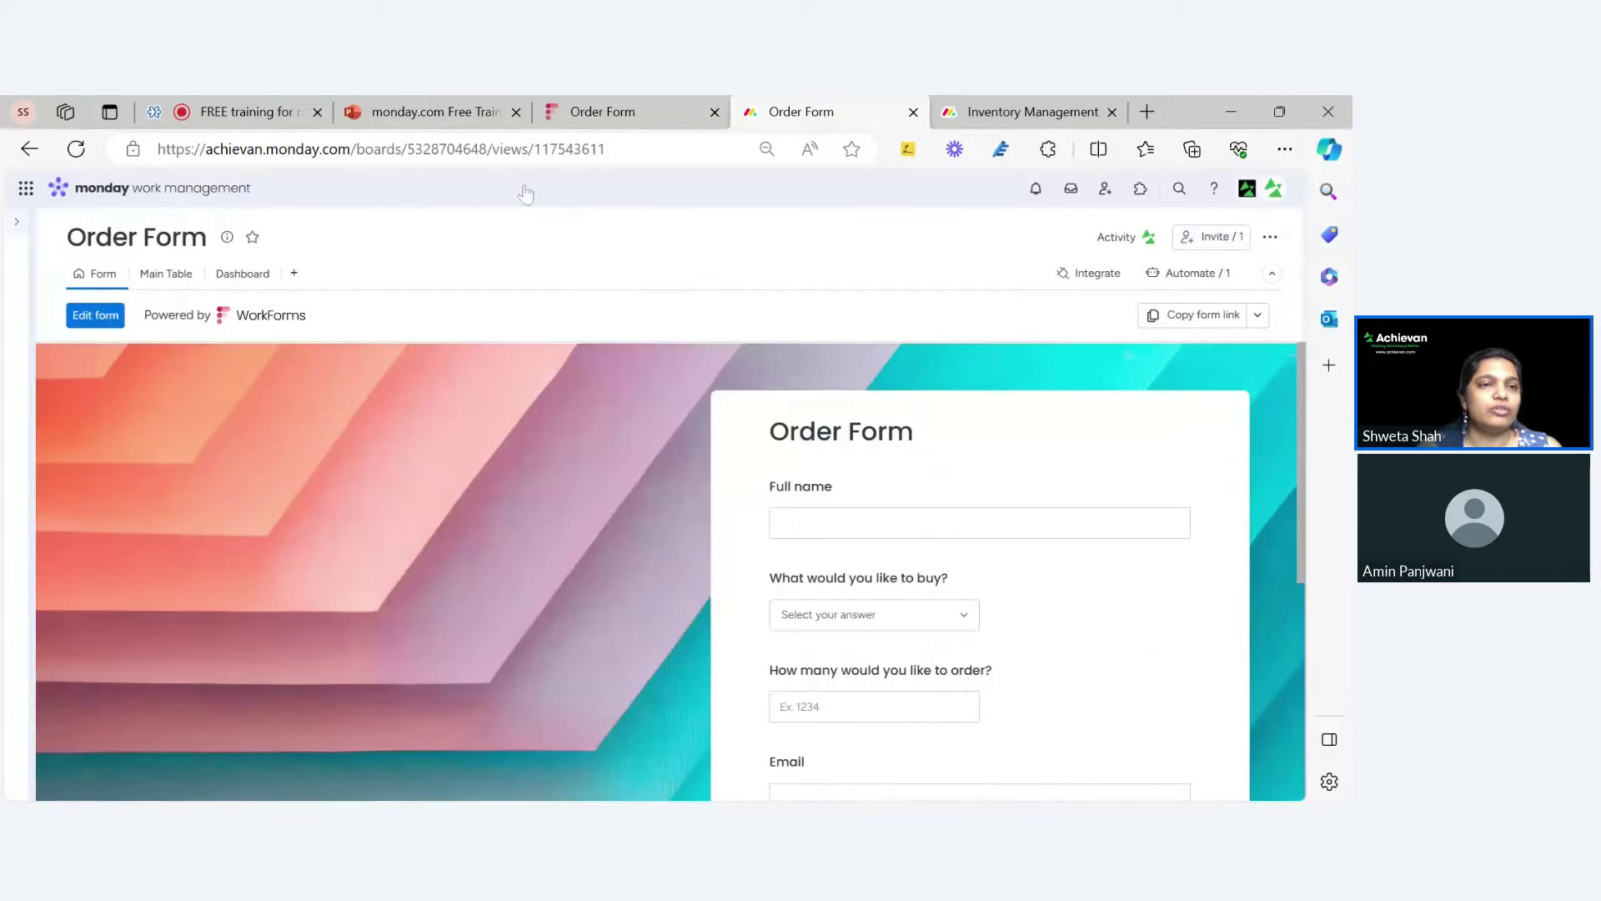
pyautogui.click(166, 273)
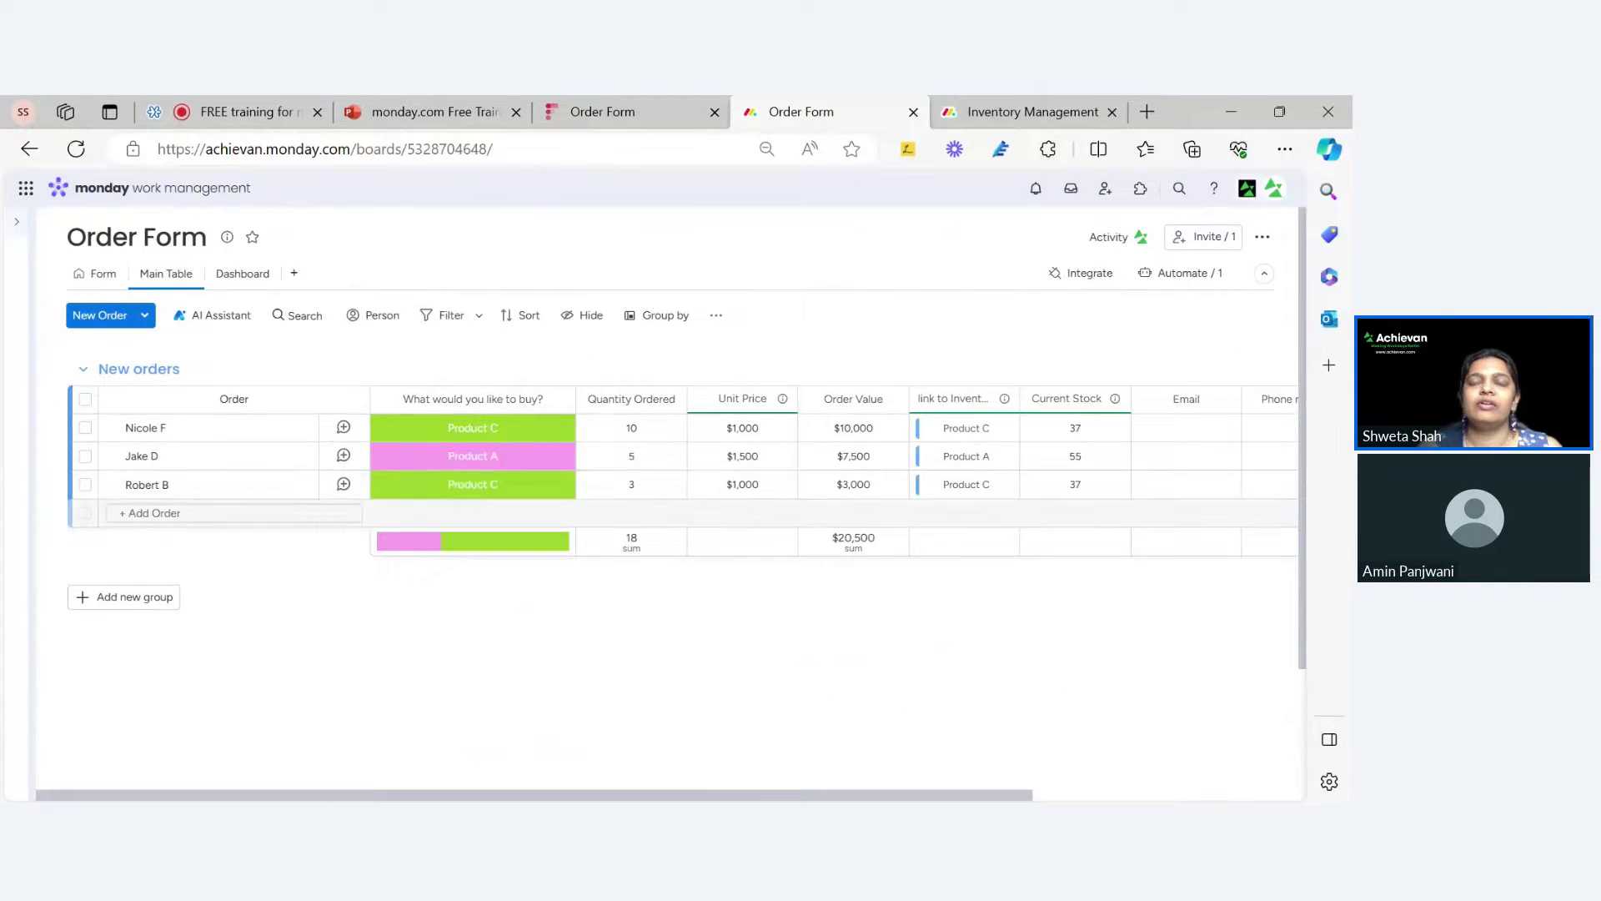
pyautogui.click(1026, 112)
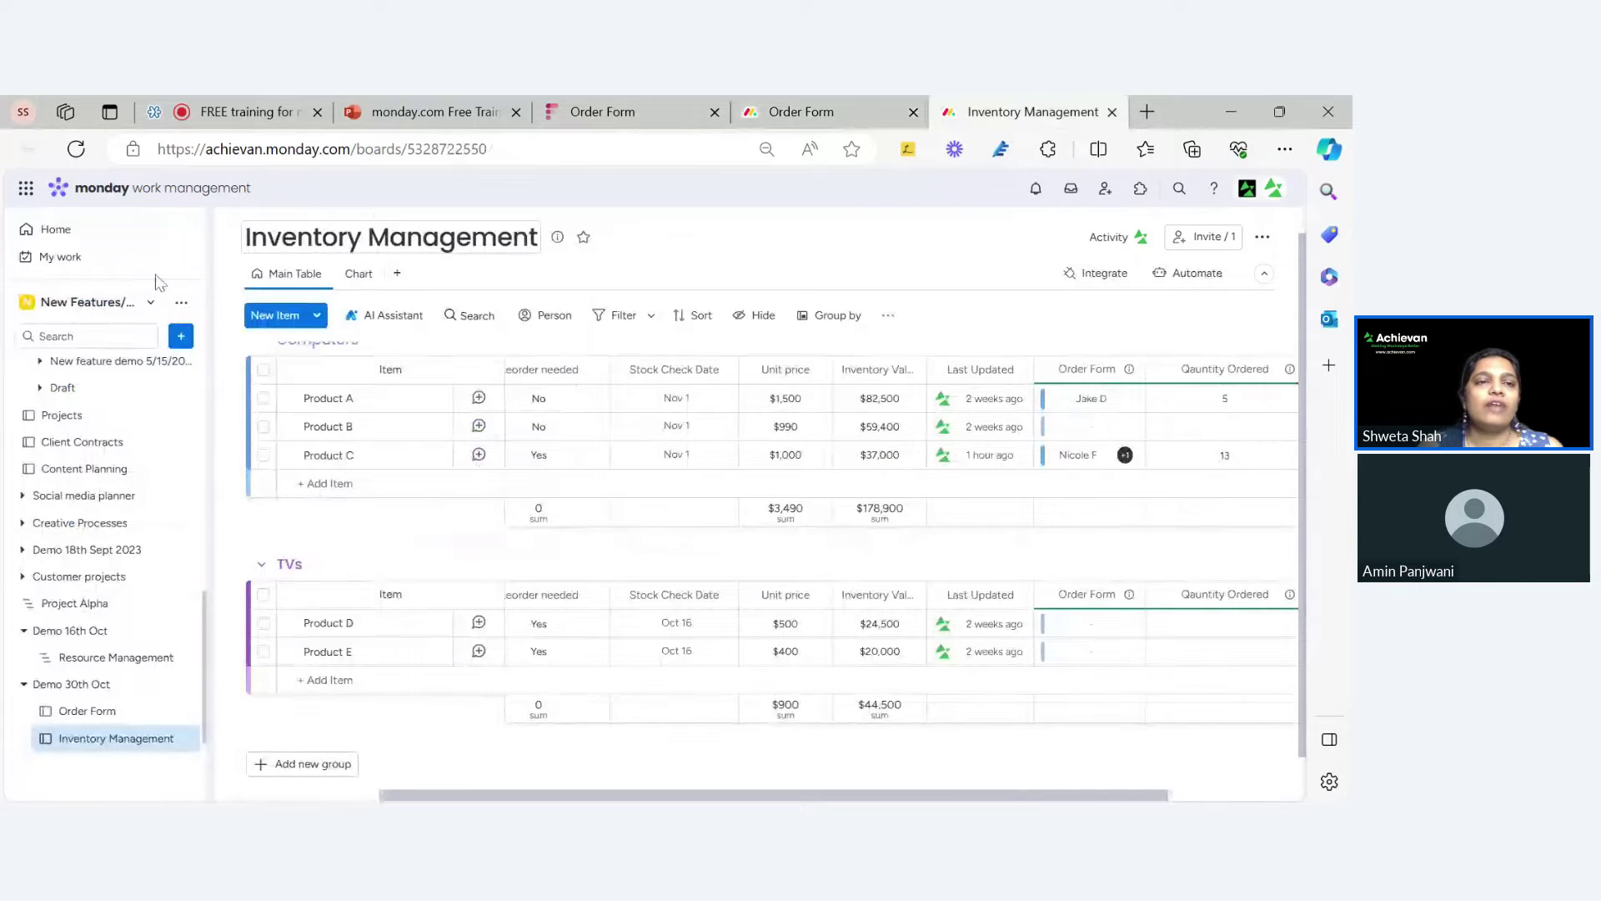
pyautogui.click(202, 229)
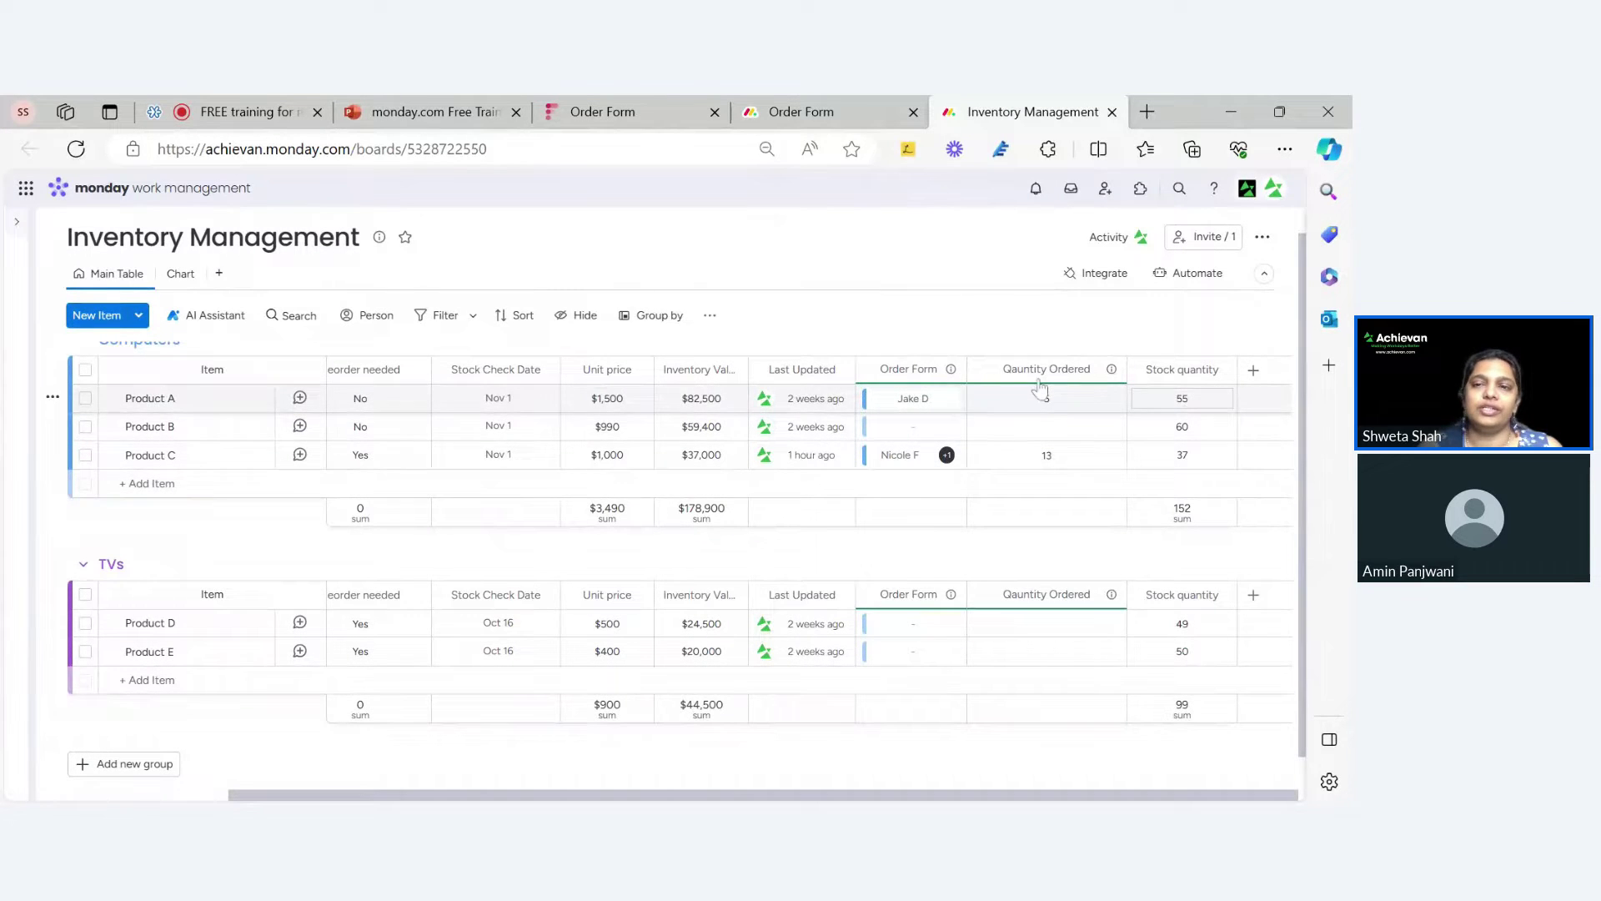
pyautogui.click(801, 113)
pyautogui.click(615, 132)
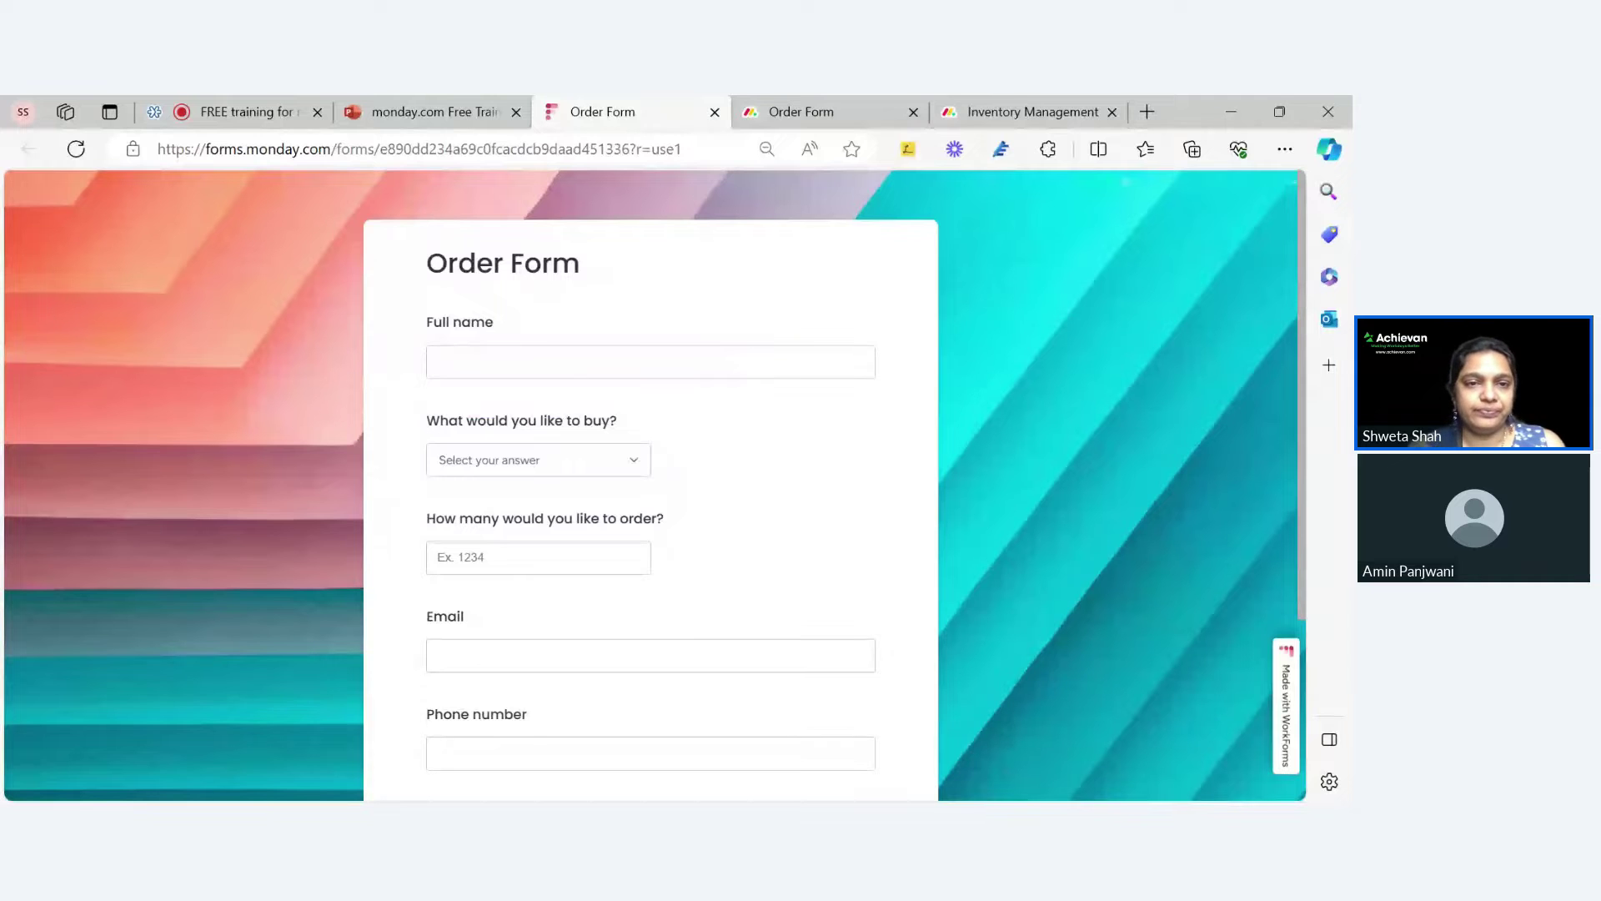
# Step: Fill in the customer's full name, choose Product D and enter quantity 4
pyautogui.click(651, 361)
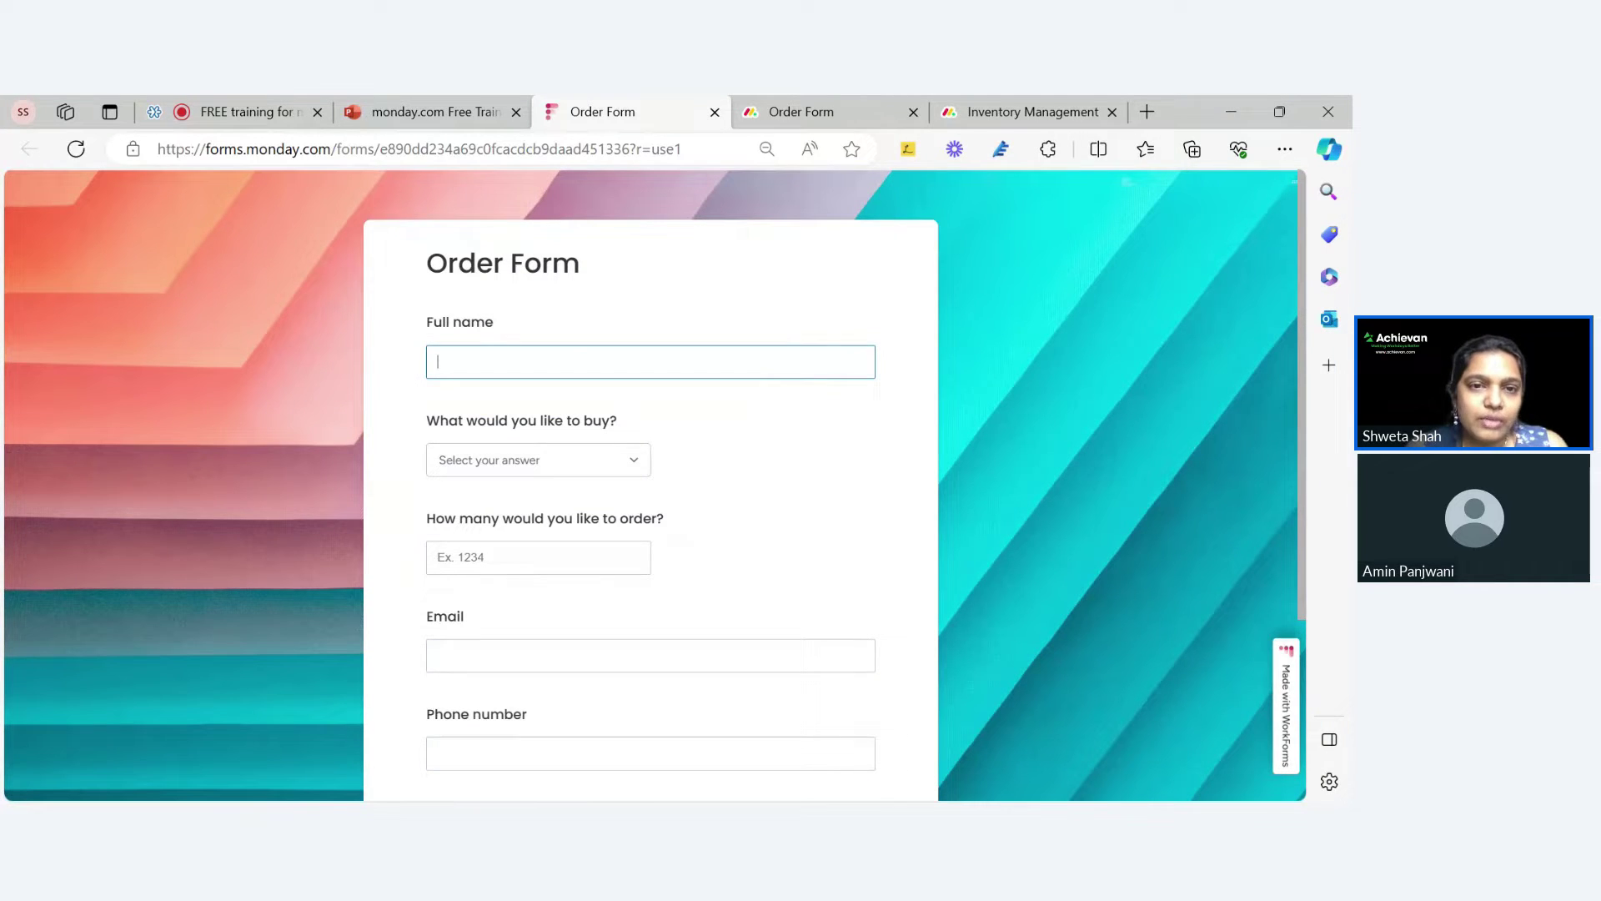
pyautogui.click(598, 322)
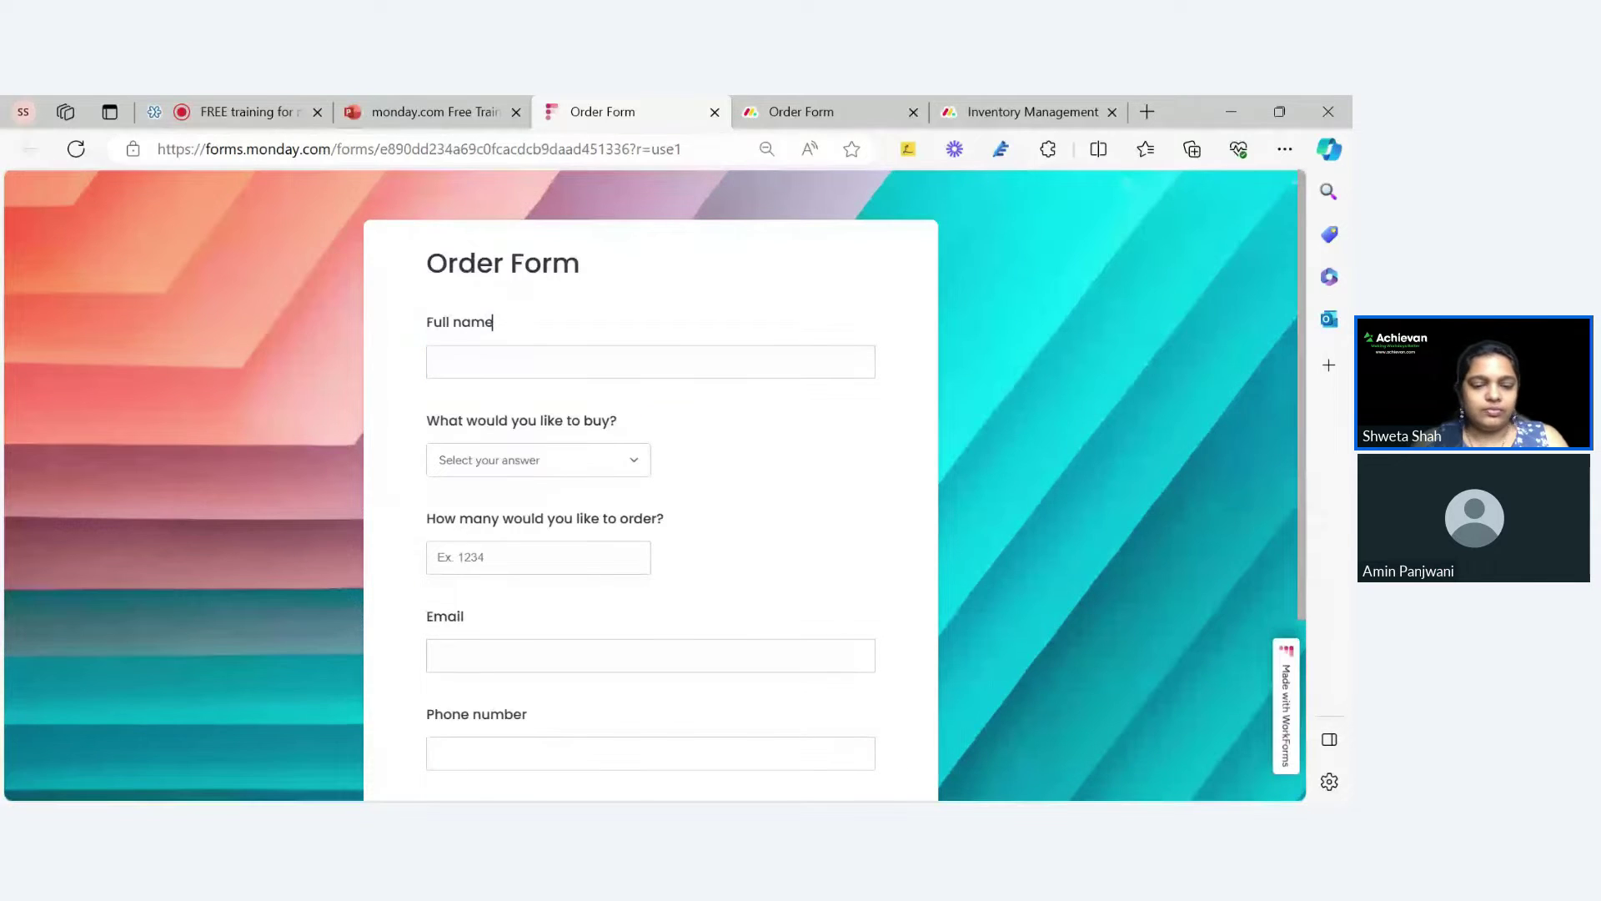
pyautogui.click(493, 322)
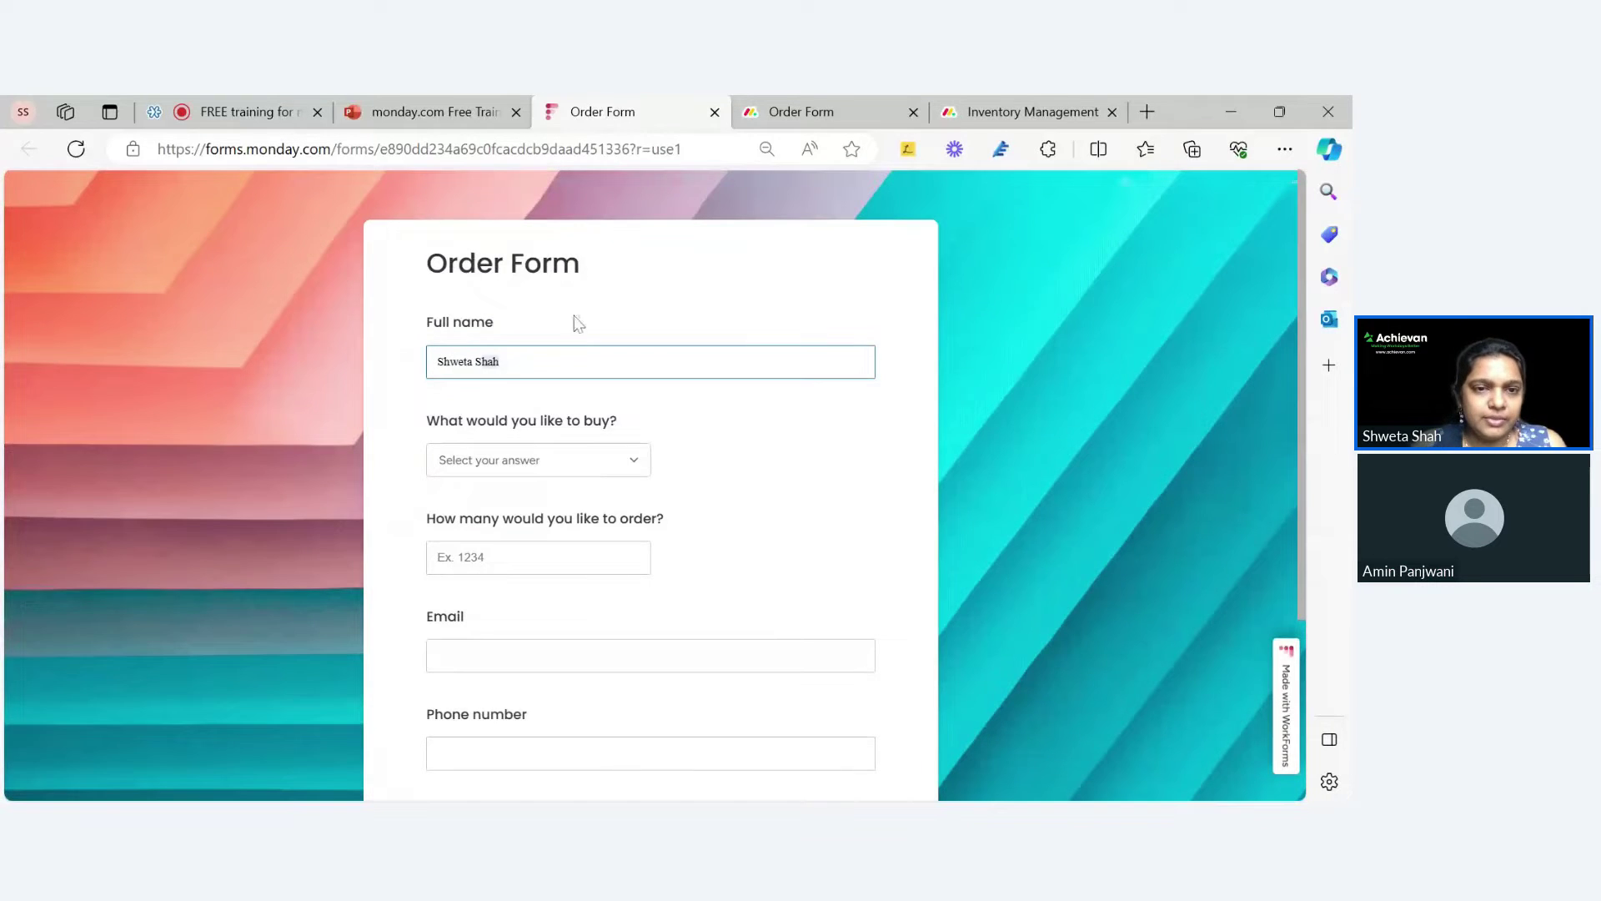
pyautogui.click(569, 466)
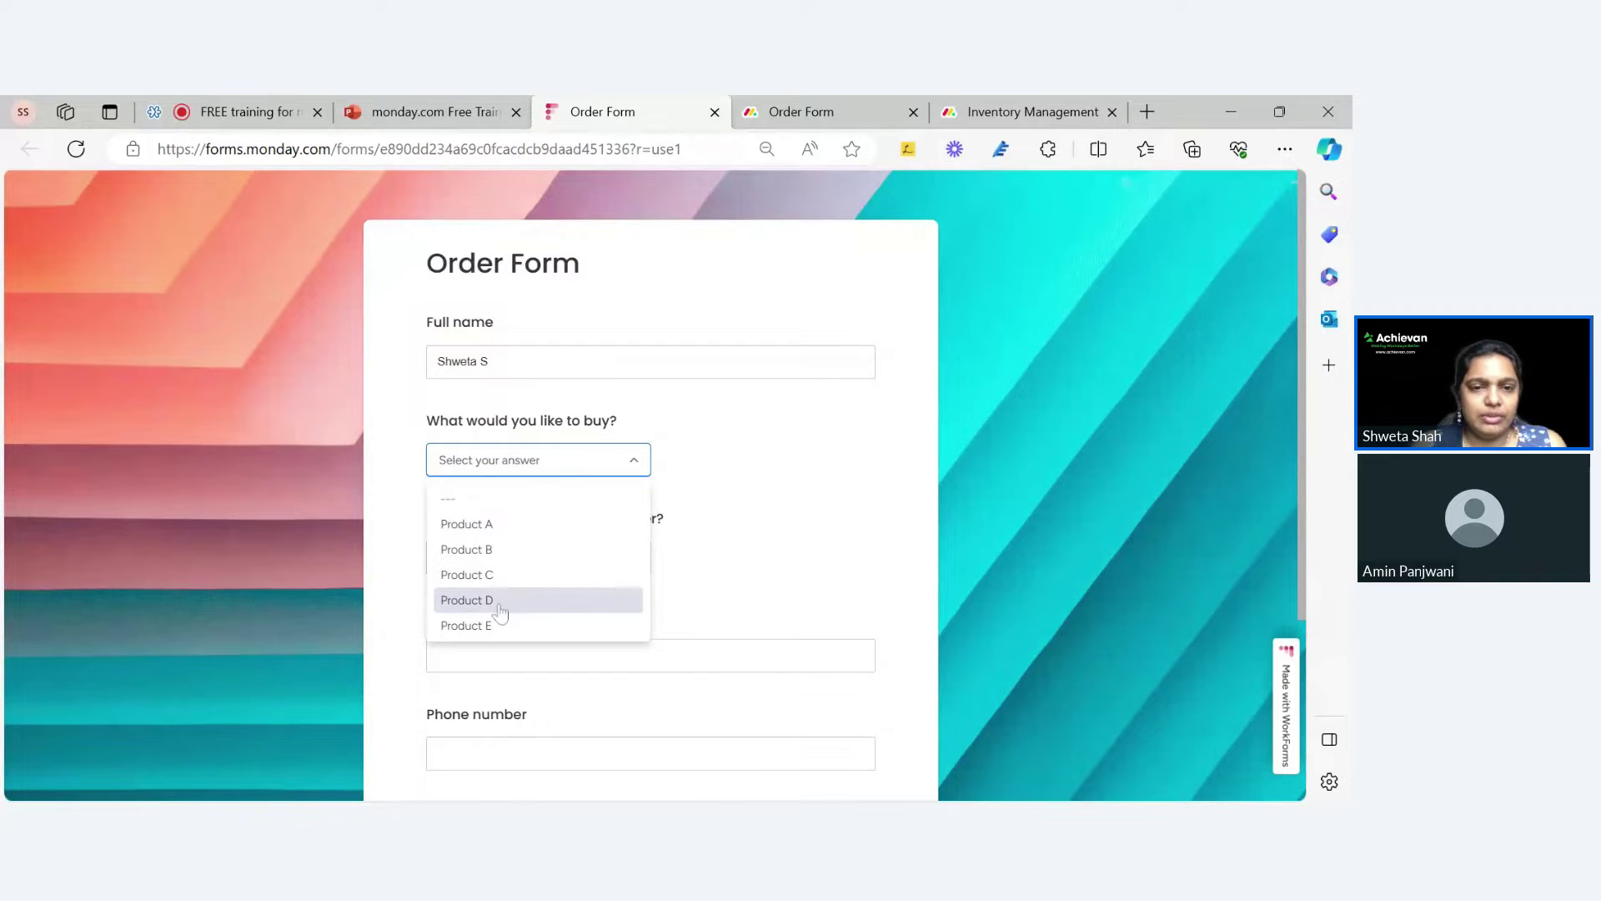
pyautogui.click(472, 601)
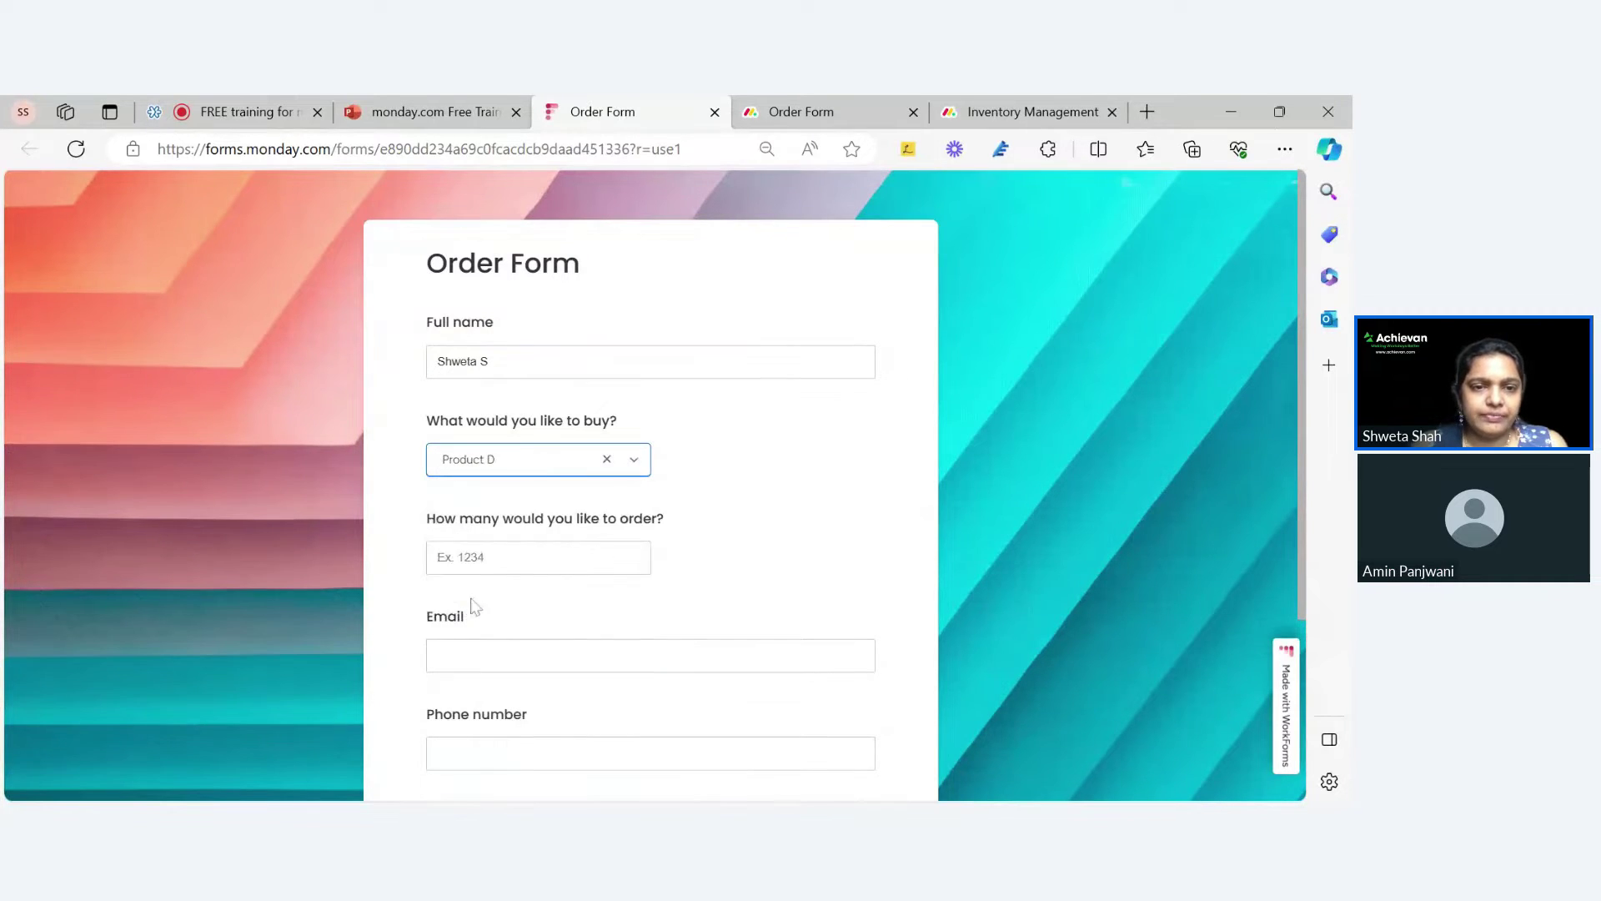
pyautogui.click(538, 557)
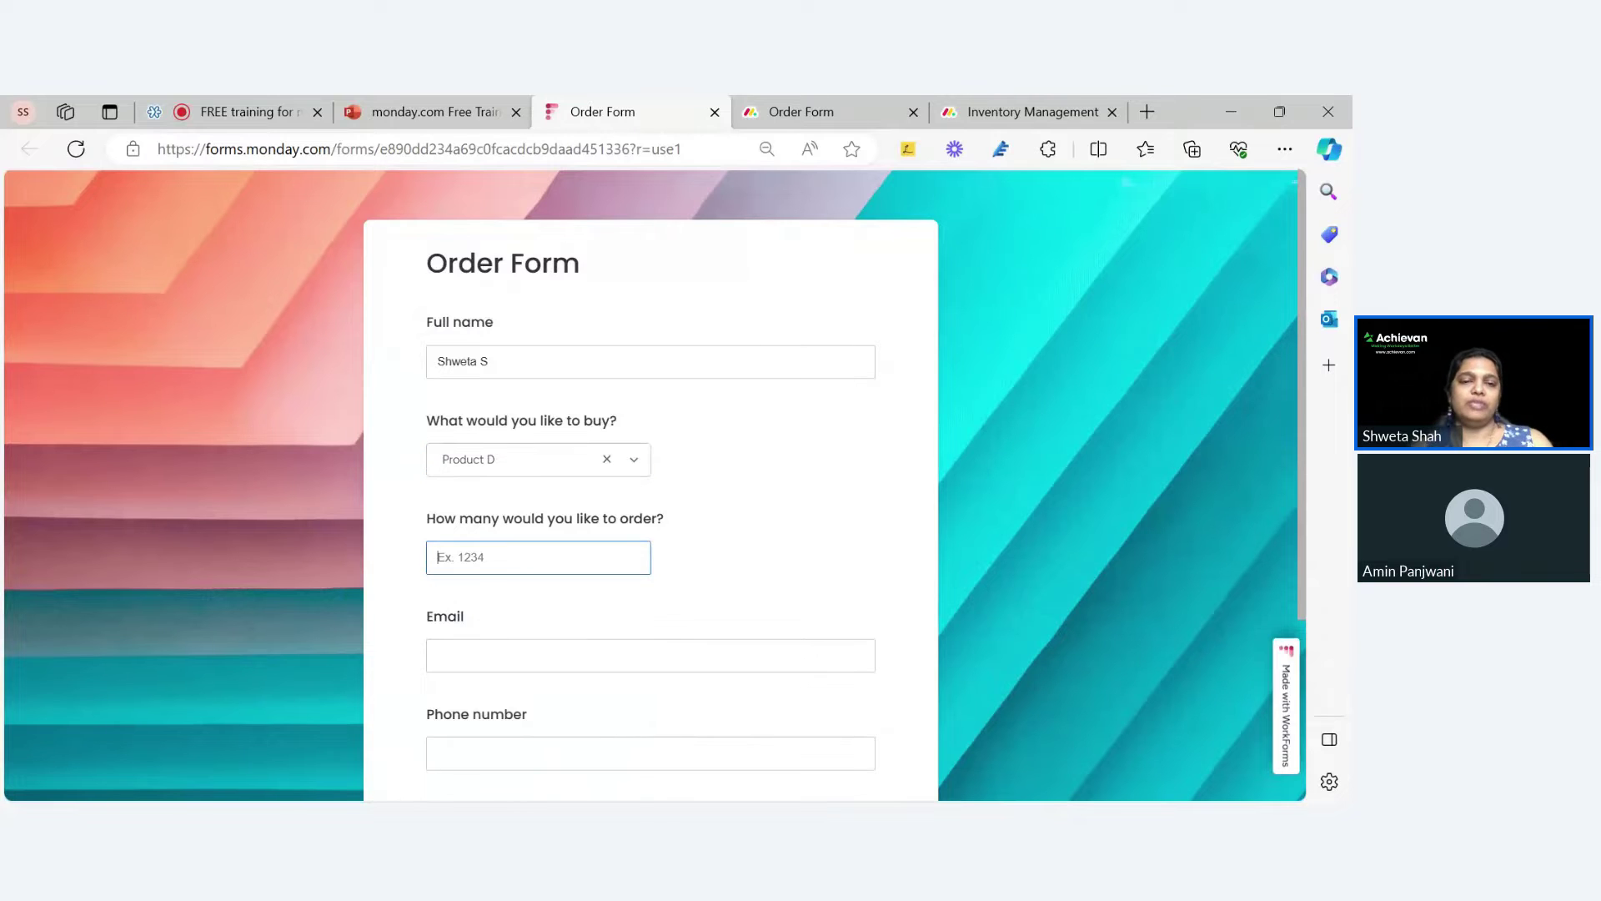
pyautogui.write('4')
# Step: Submit the completed Product D order form
pyautogui.scroll(-3, 776, 554)
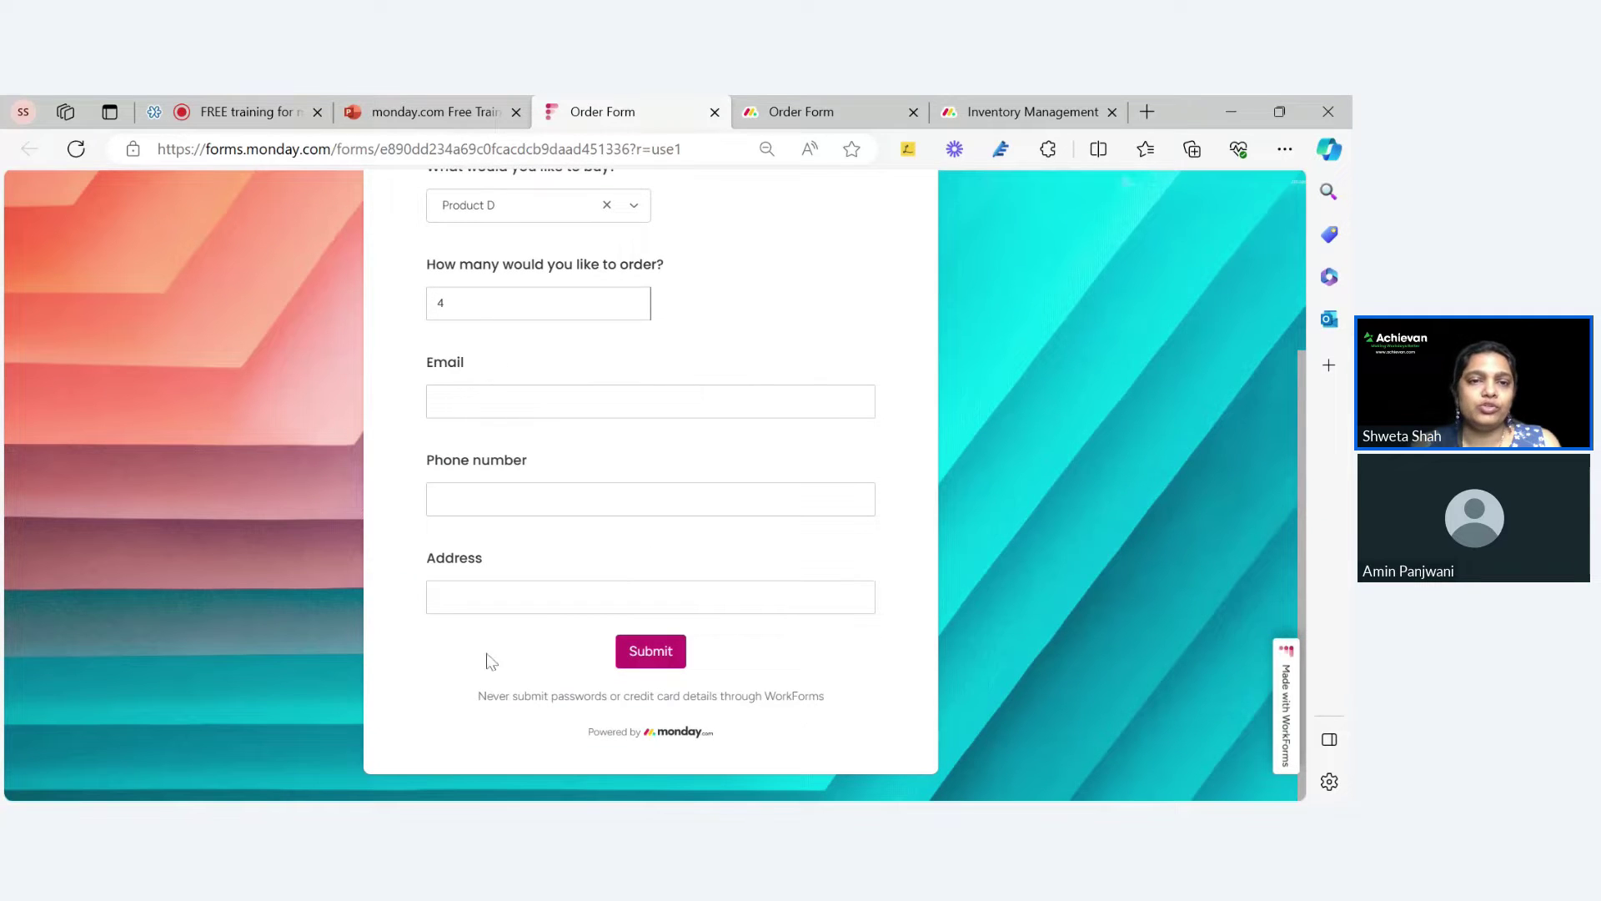
pyautogui.scroll(3, 526, 513)
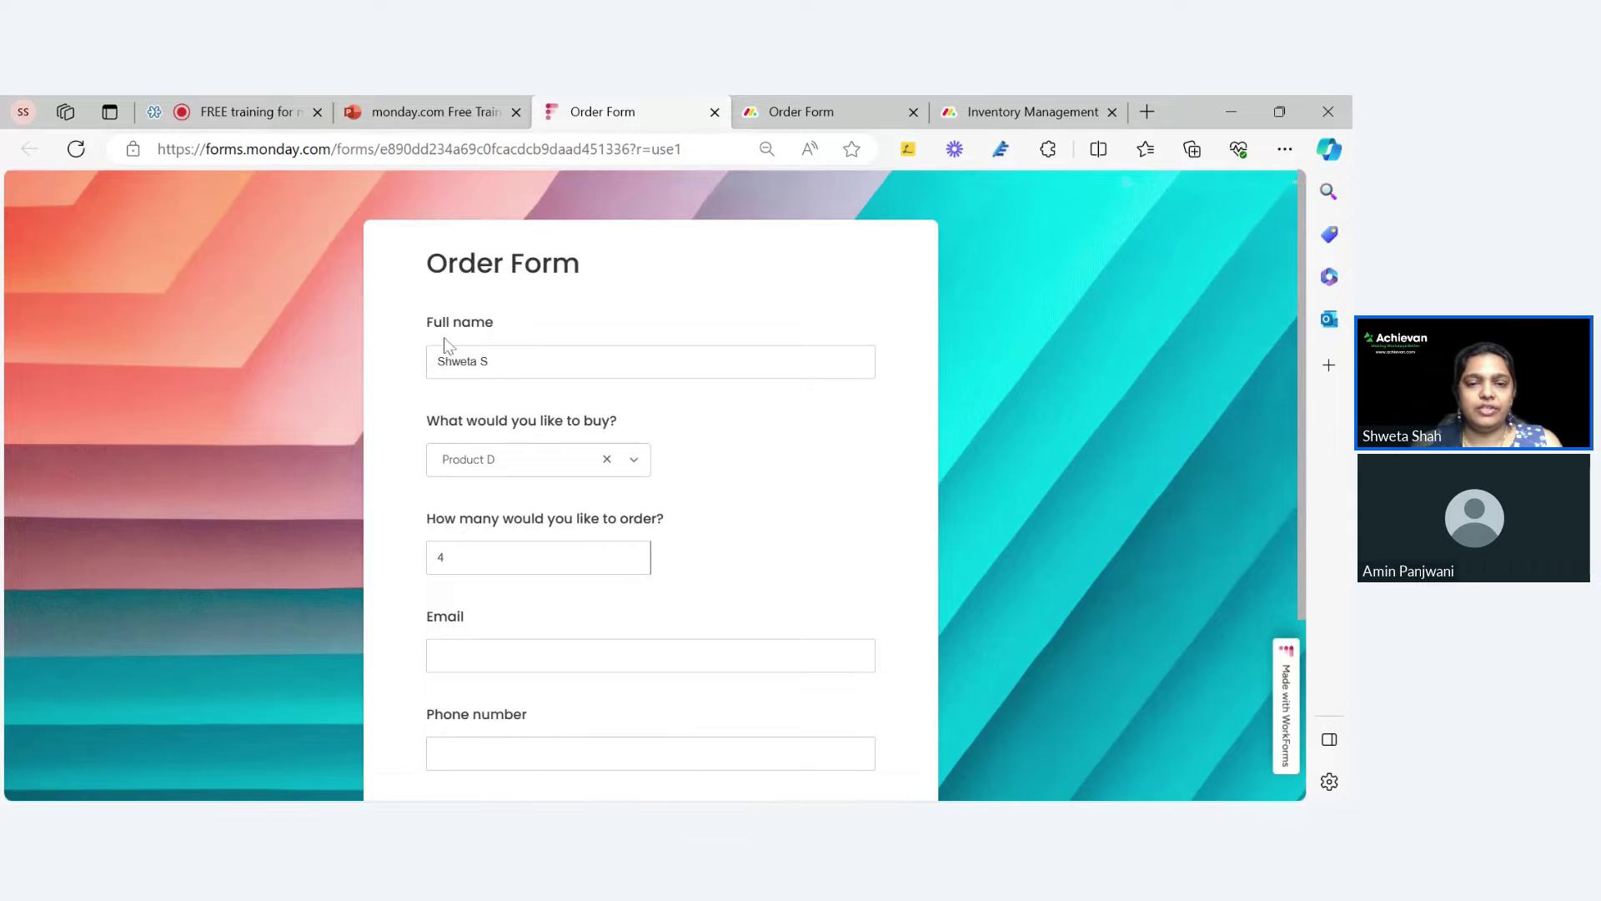
pyautogui.scroll(-3, 709, 483)
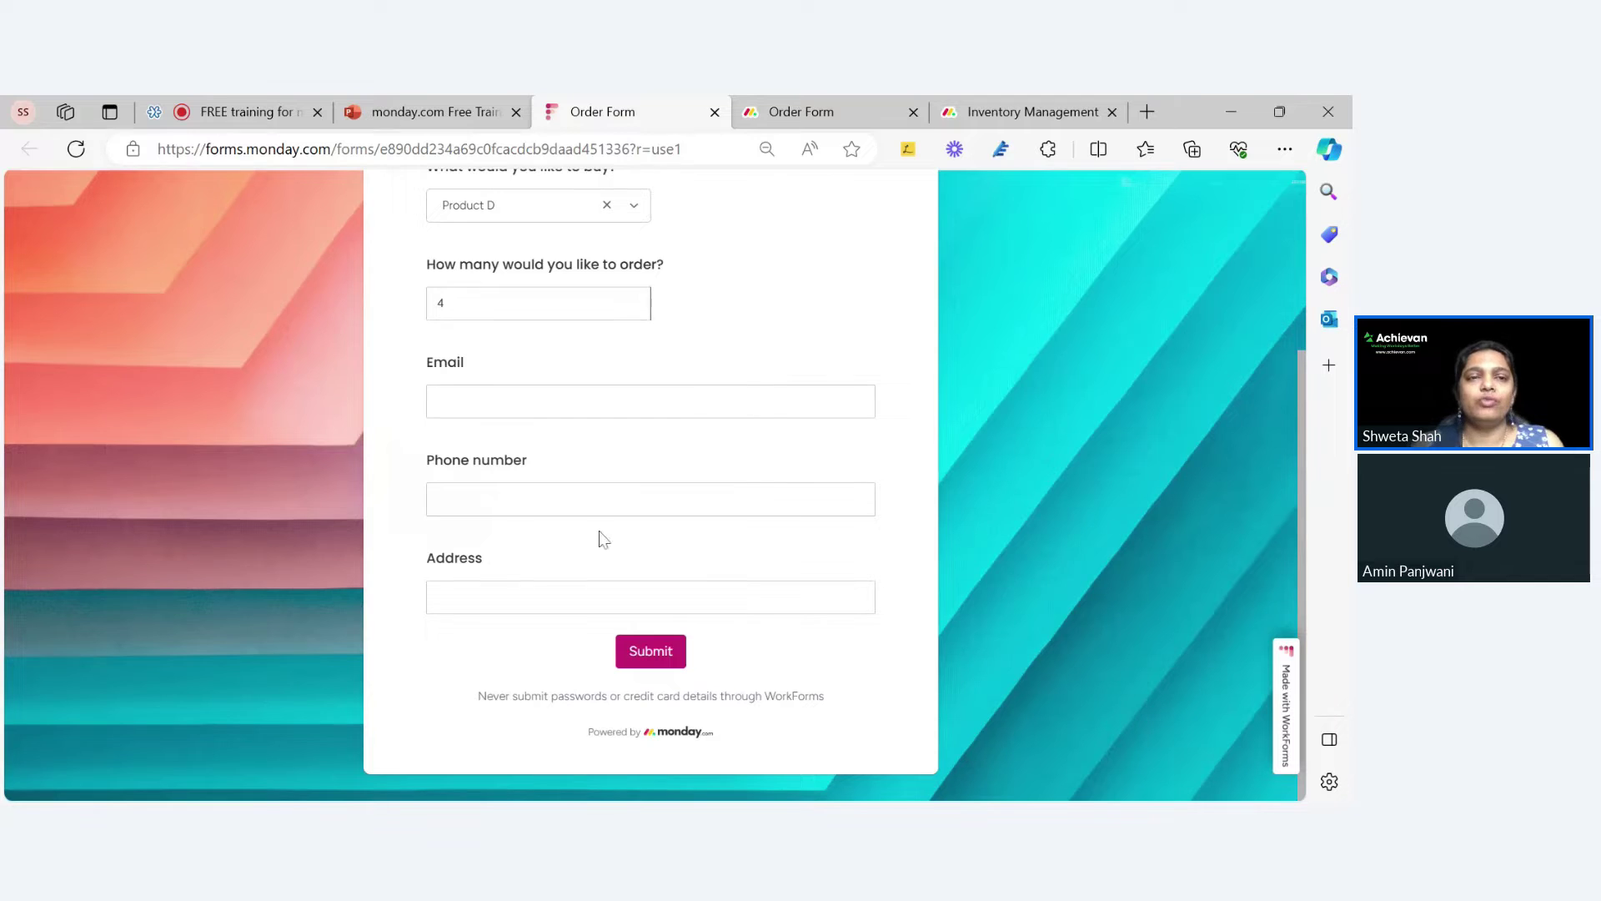
pyautogui.scroll(3, 686, 377)
pyautogui.scroll(-3, 707, 382)
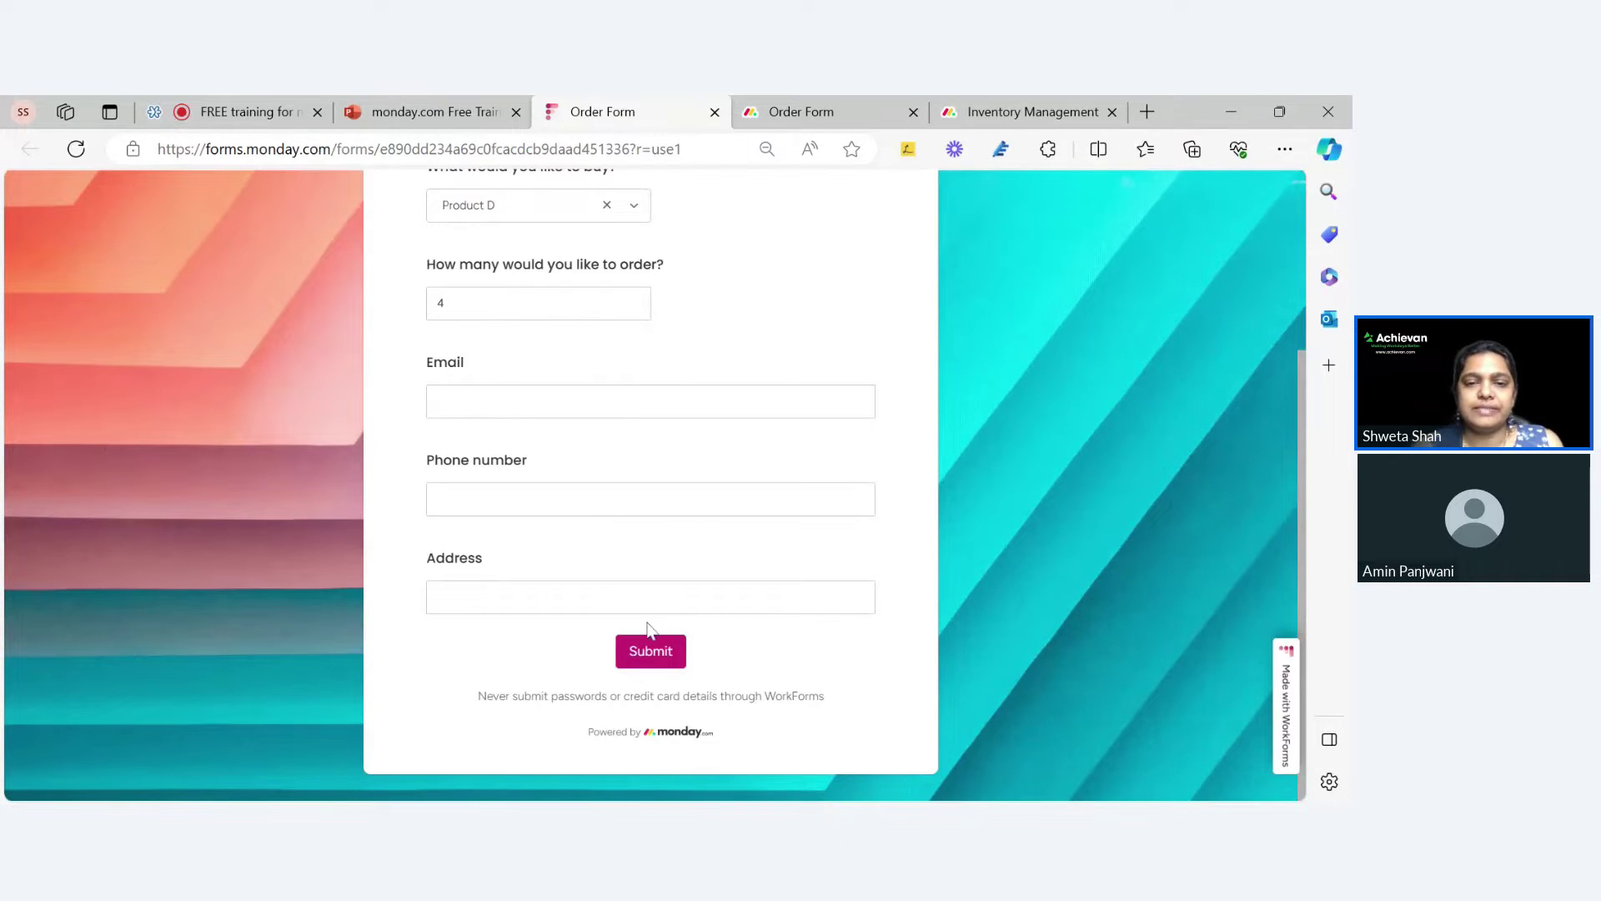
pyautogui.click(659, 657)
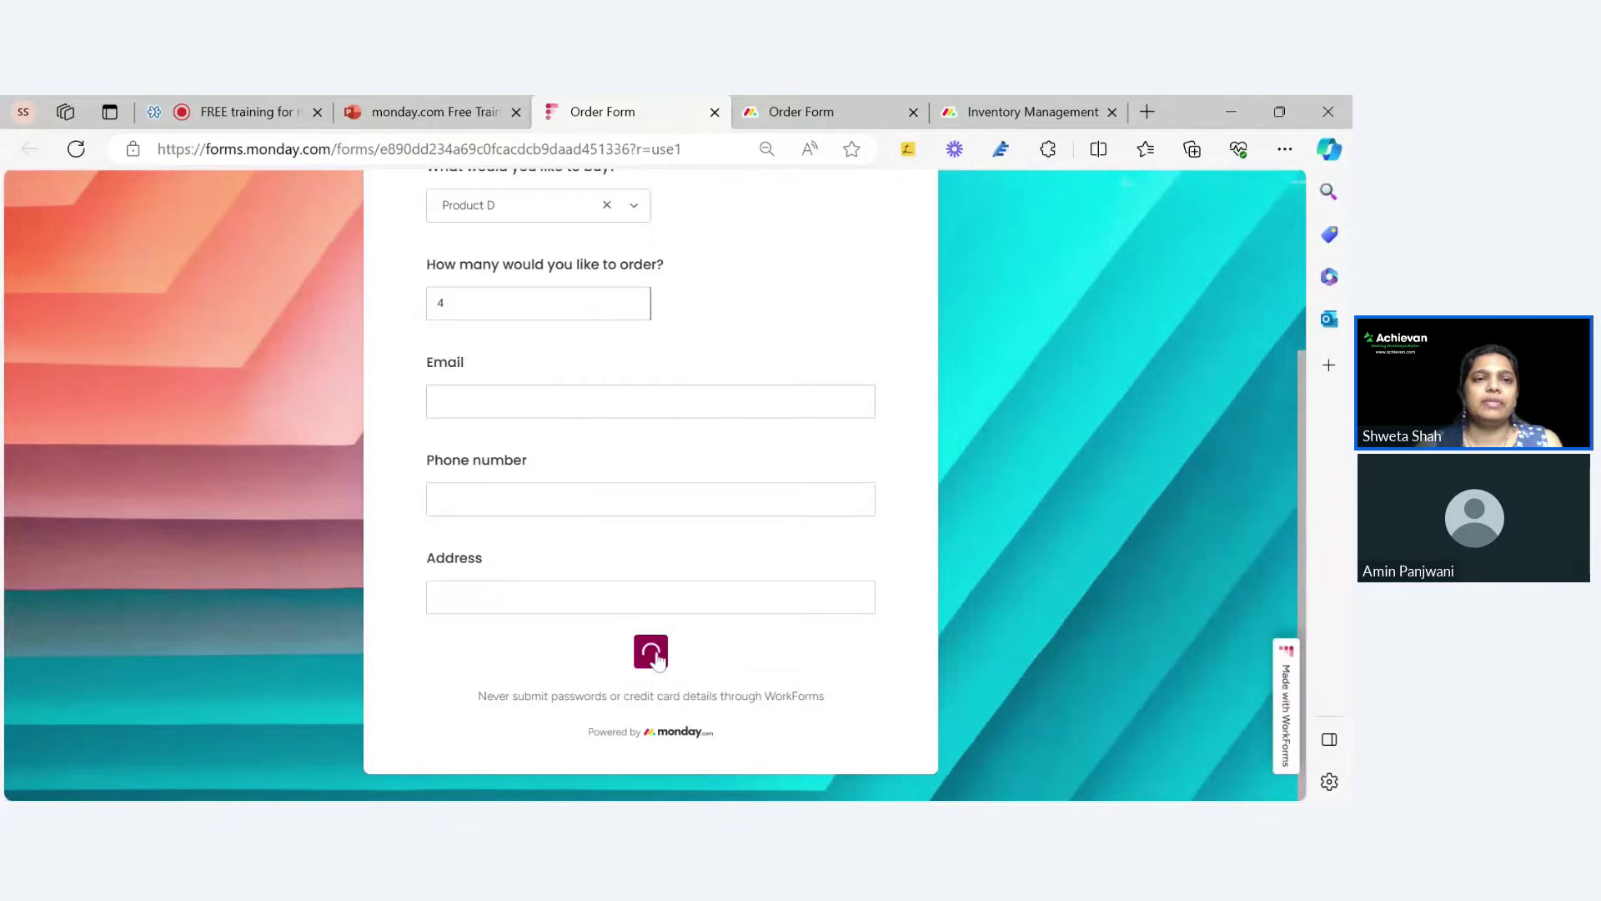
# Step: Inspect the new 4-unit Product D row on the Order Form board, then view Inventory Management
pyautogui.click(815, 122)
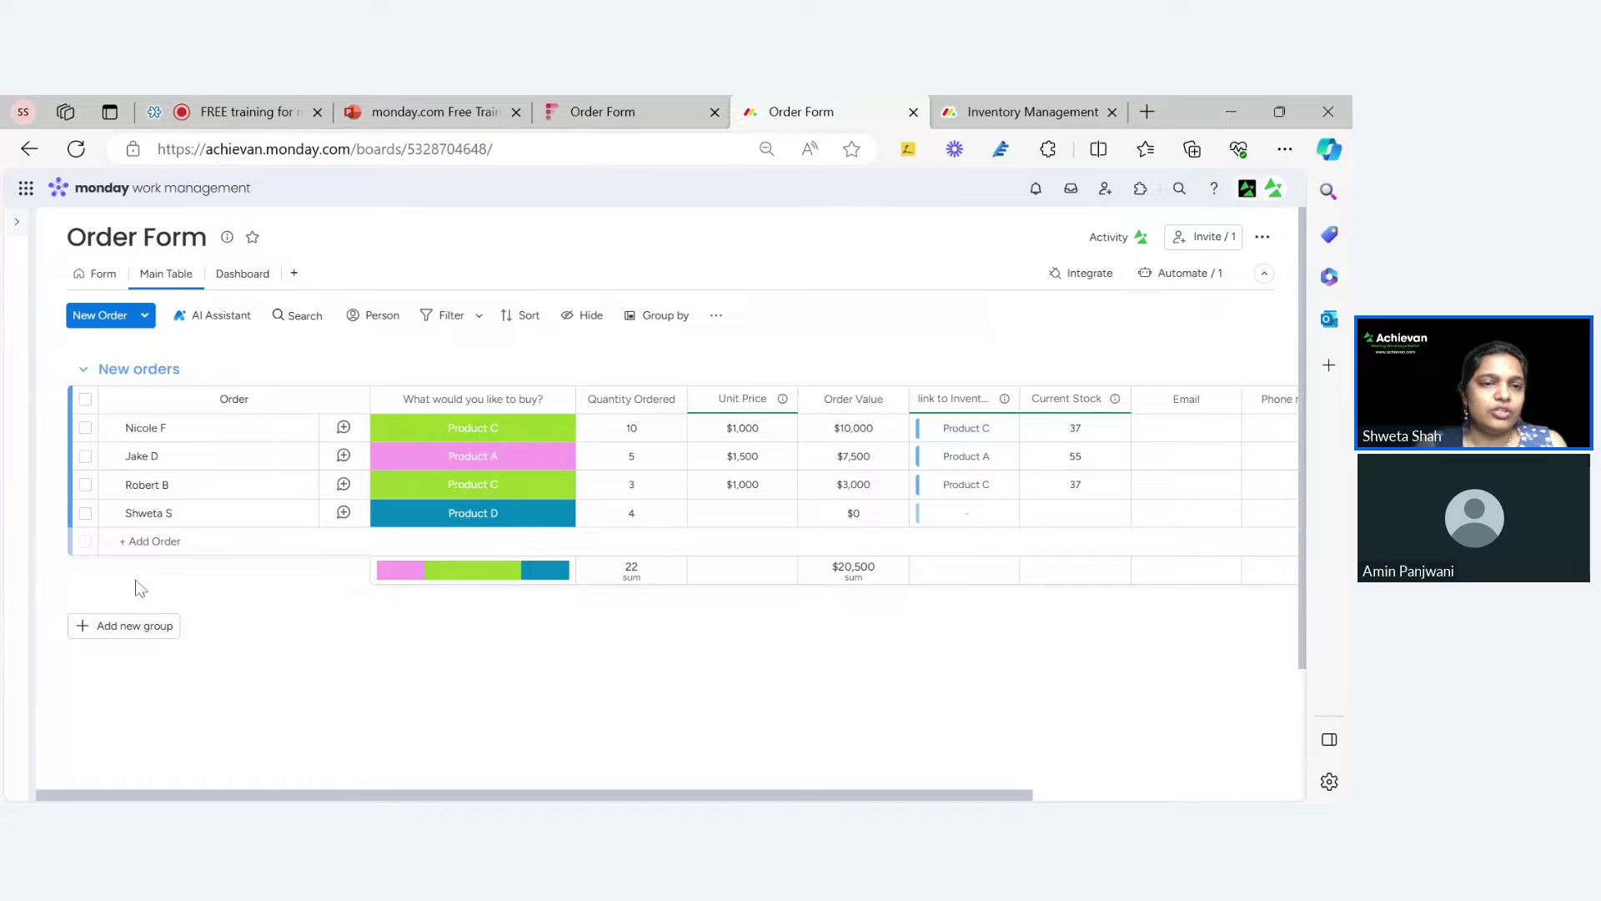
pyautogui.click(625, 512)
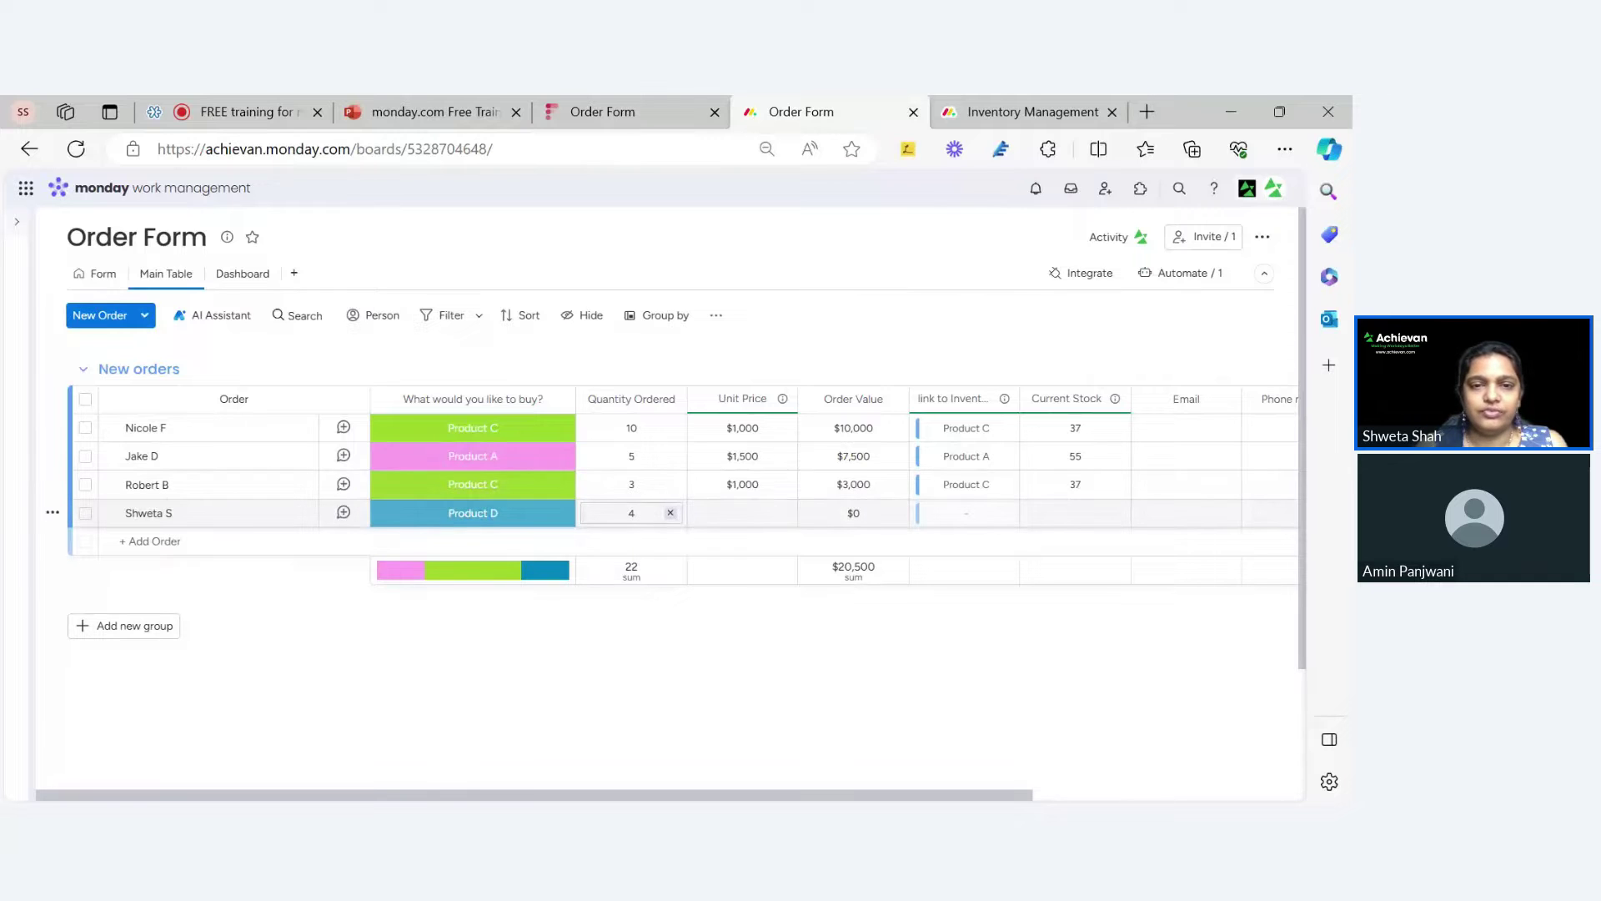
pyautogui.click(928, 592)
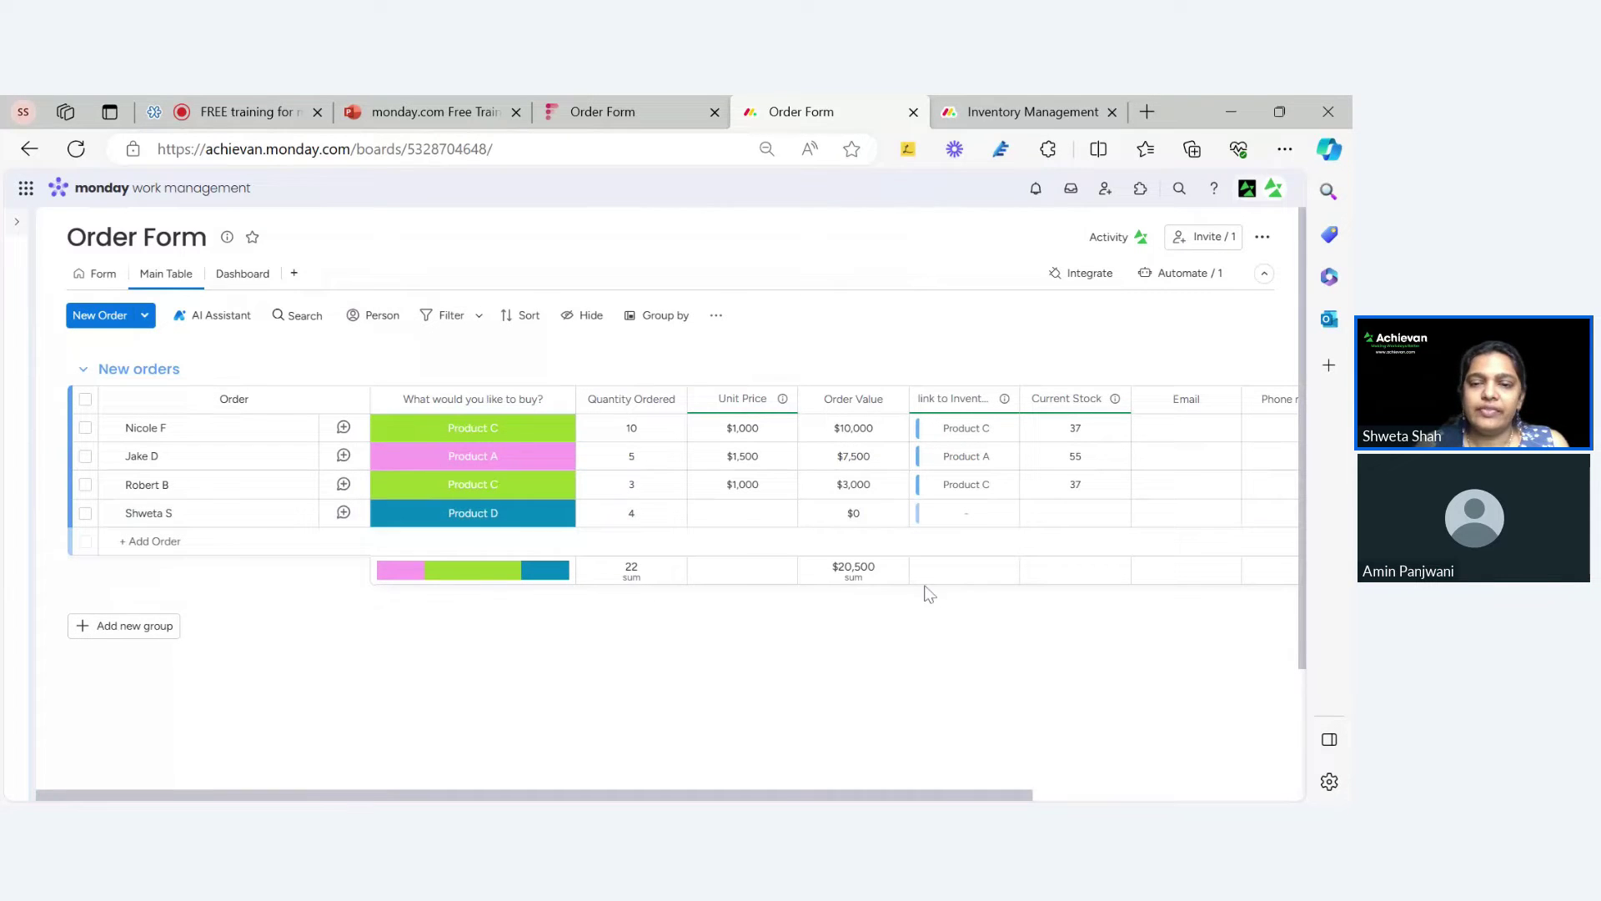
pyautogui.moveTo(899, 795); pyautogui.dragTo(1165, 795)
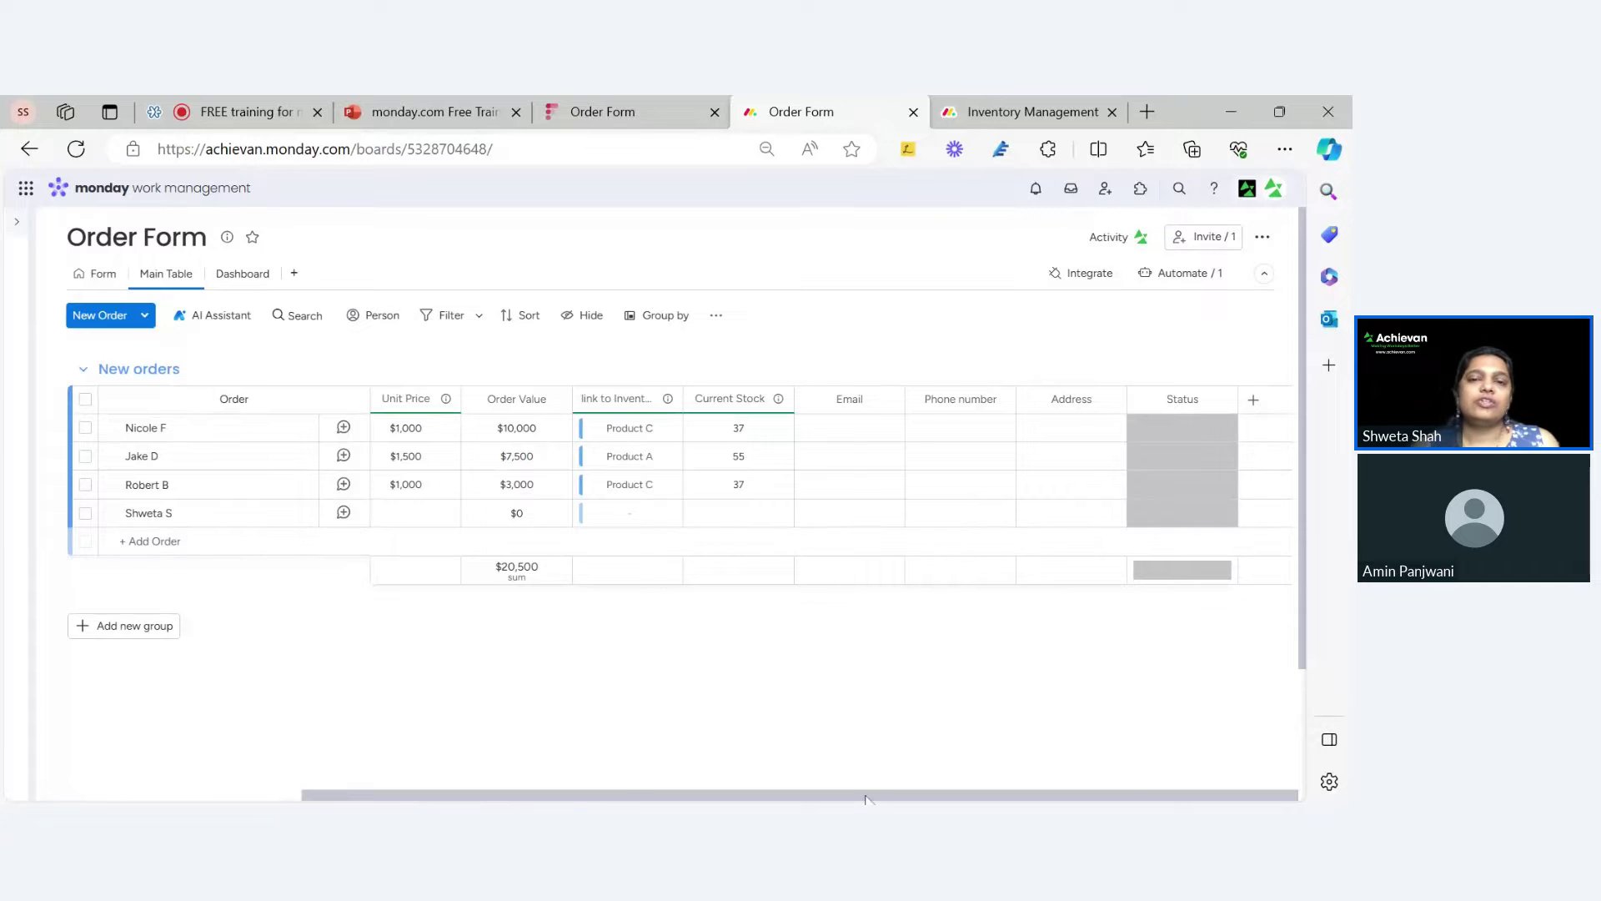
pyautogui.moveTo(866, 795); pyautogui.dragTo(381, 784)
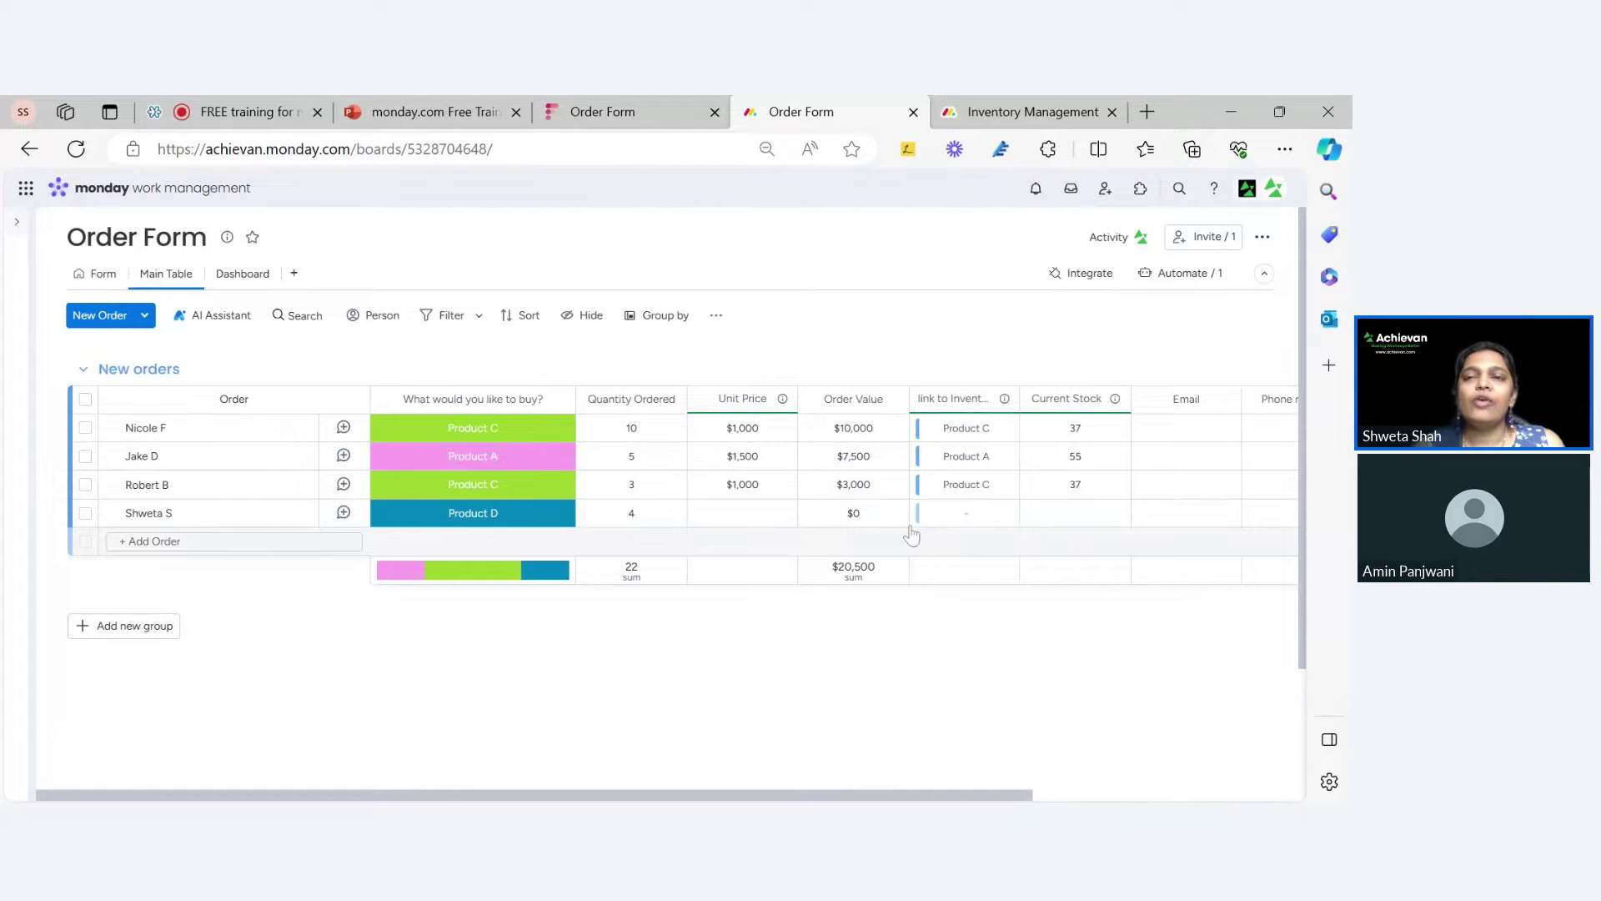
pyautogui.click(1021, 116)
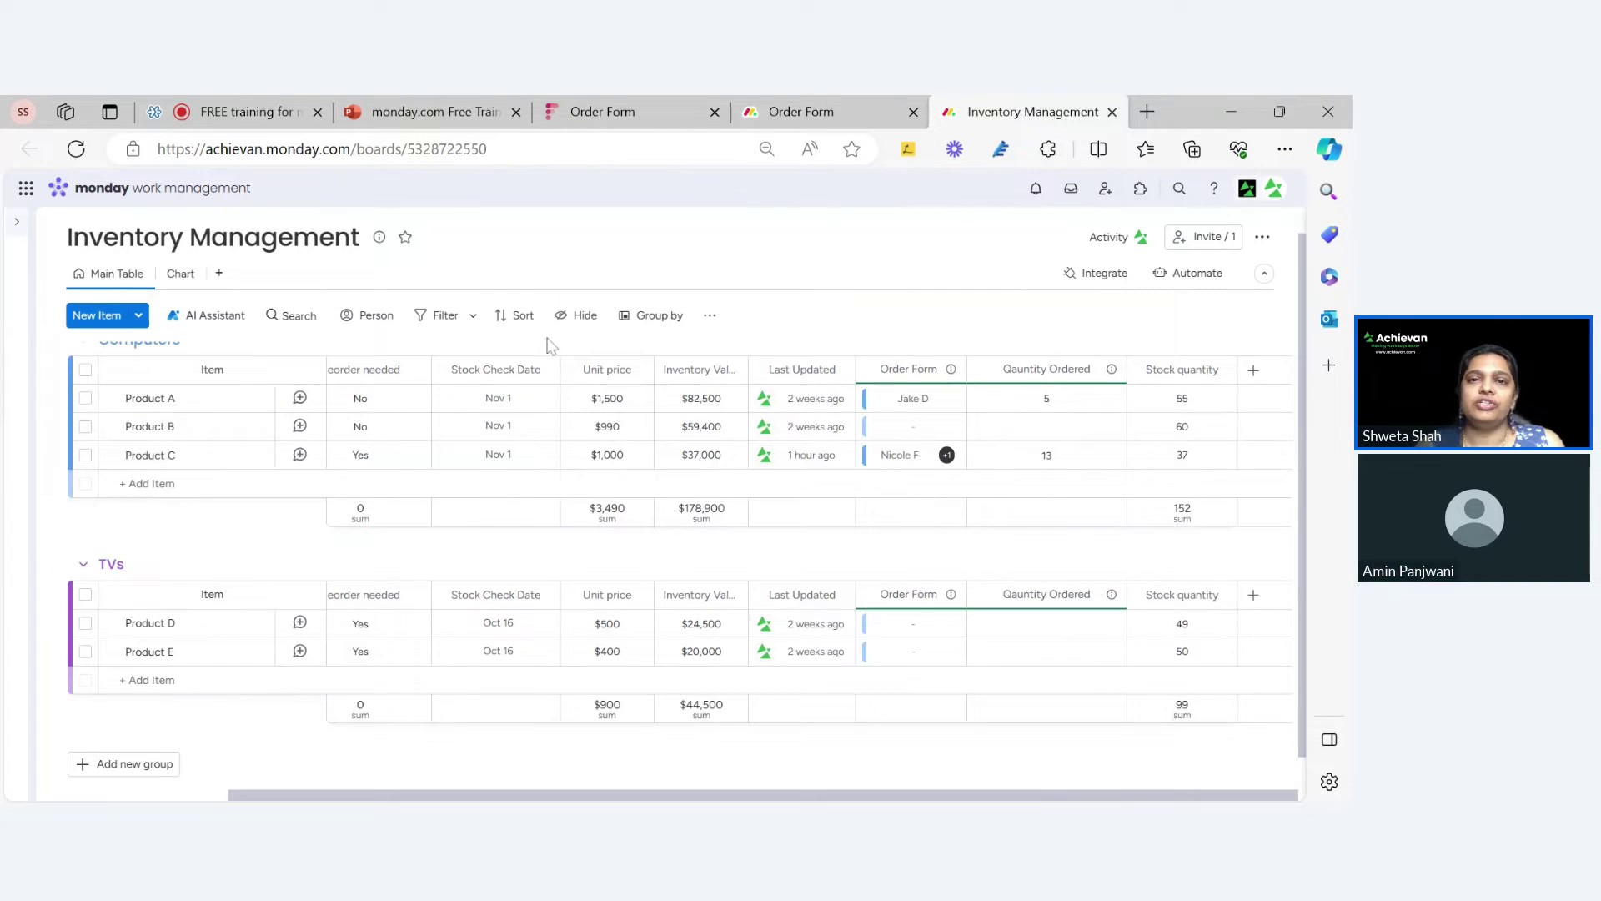
# Step: Go back to the Order Form board to view the 4-unit Product D order
pyautogui.click(776, 118)
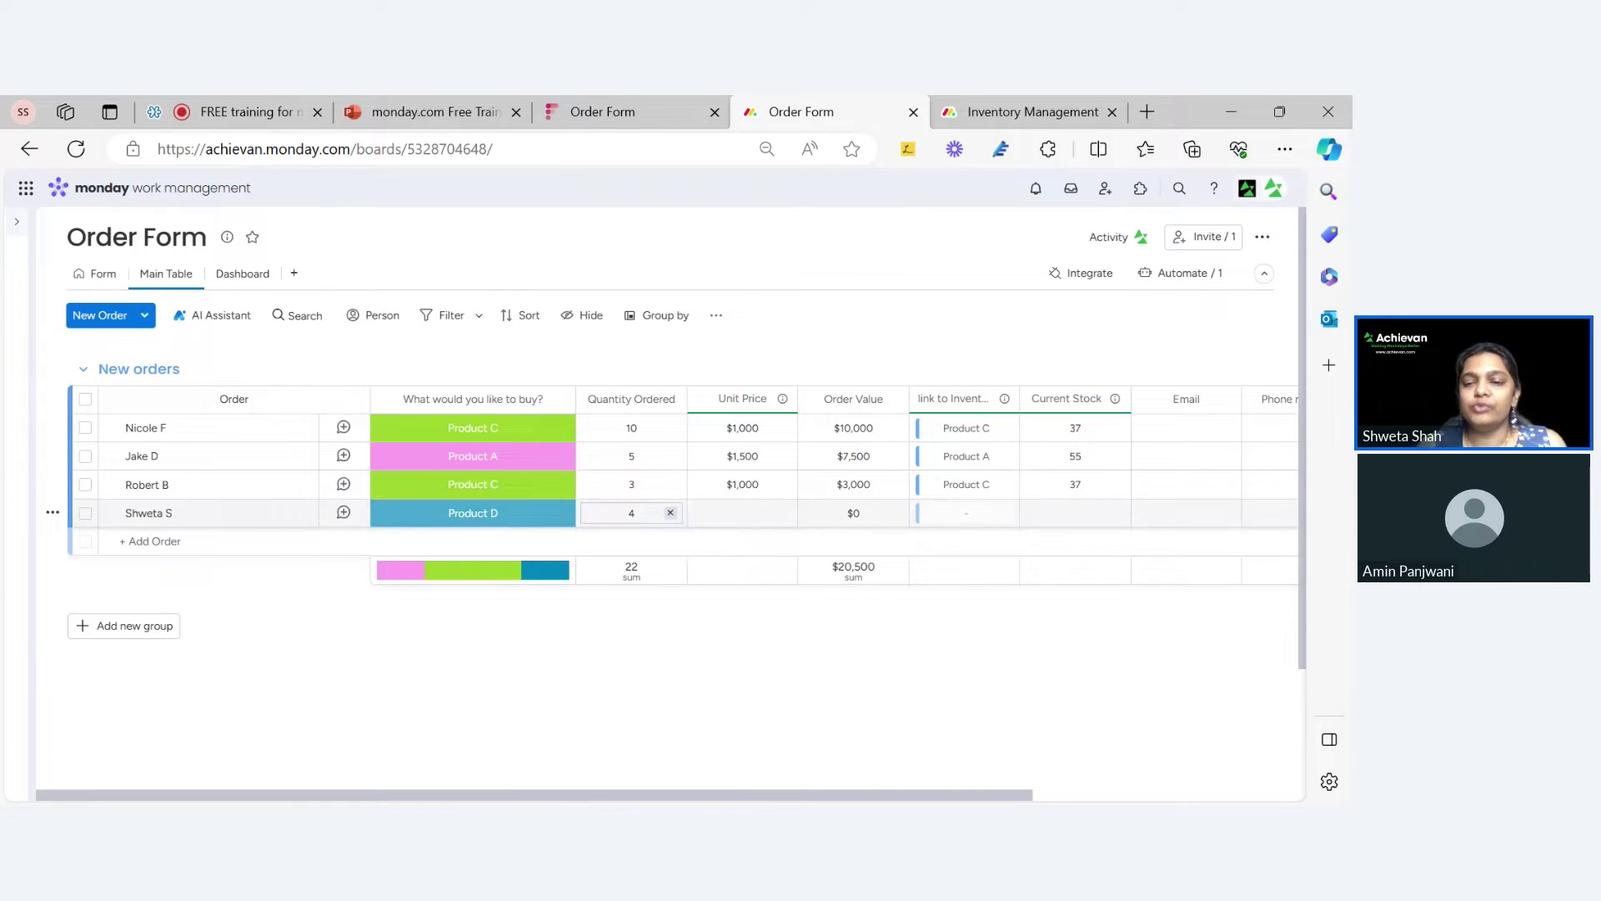
pyautogui.hscroll(5, 834, 513)
pyautogui.click(1167, 517)
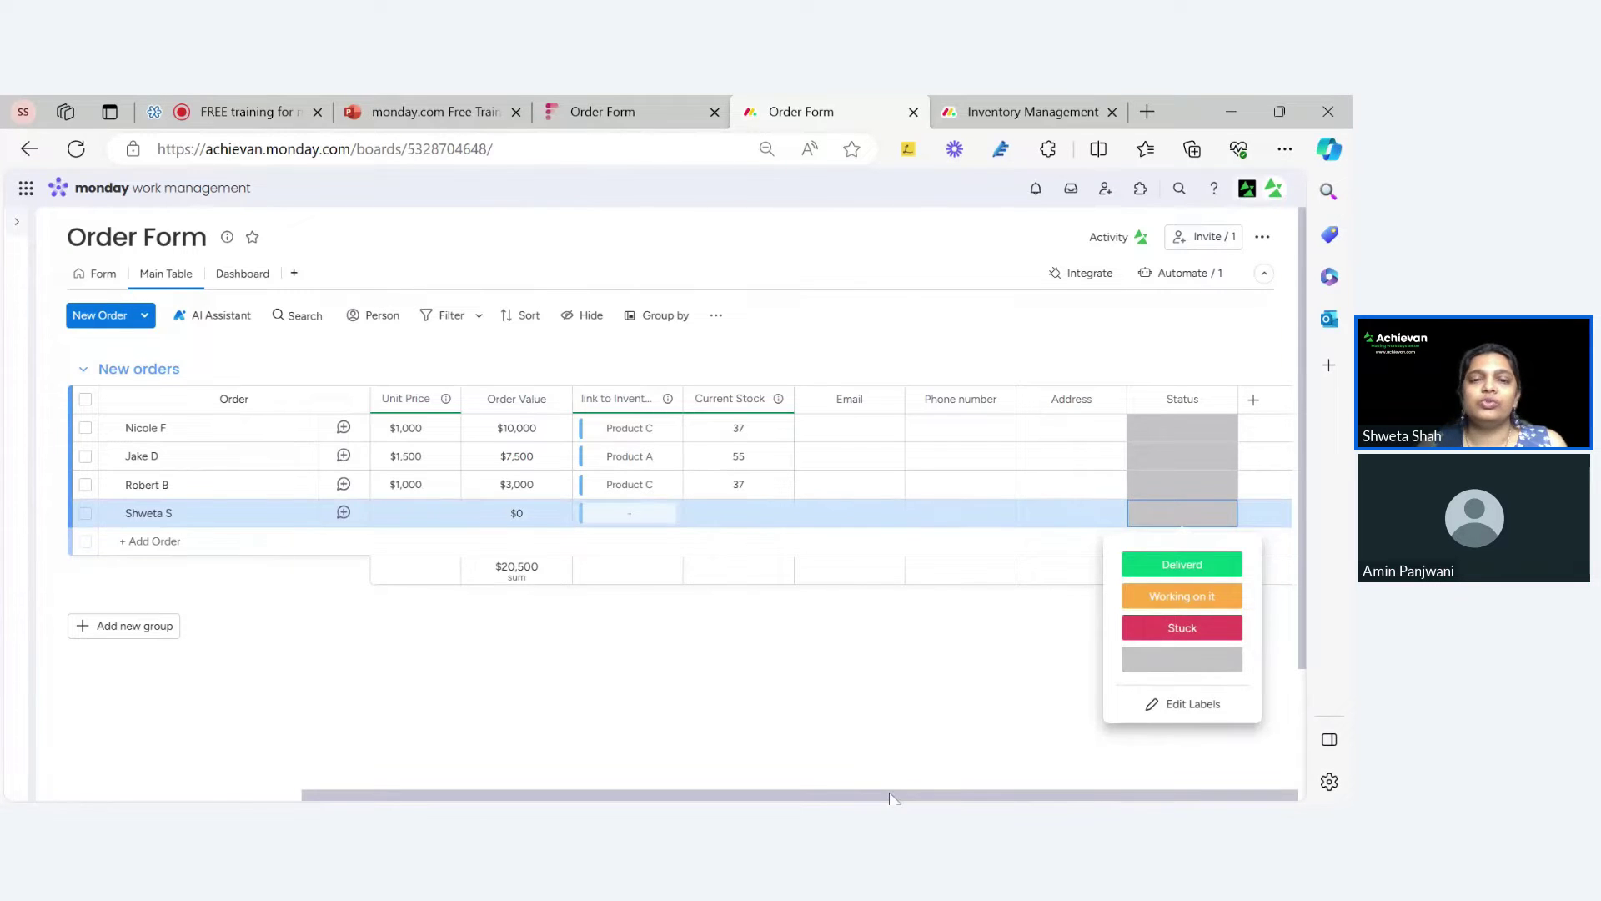
pyautogui.moveTo(892, 797); pyautogui.dragTo(333, 751)
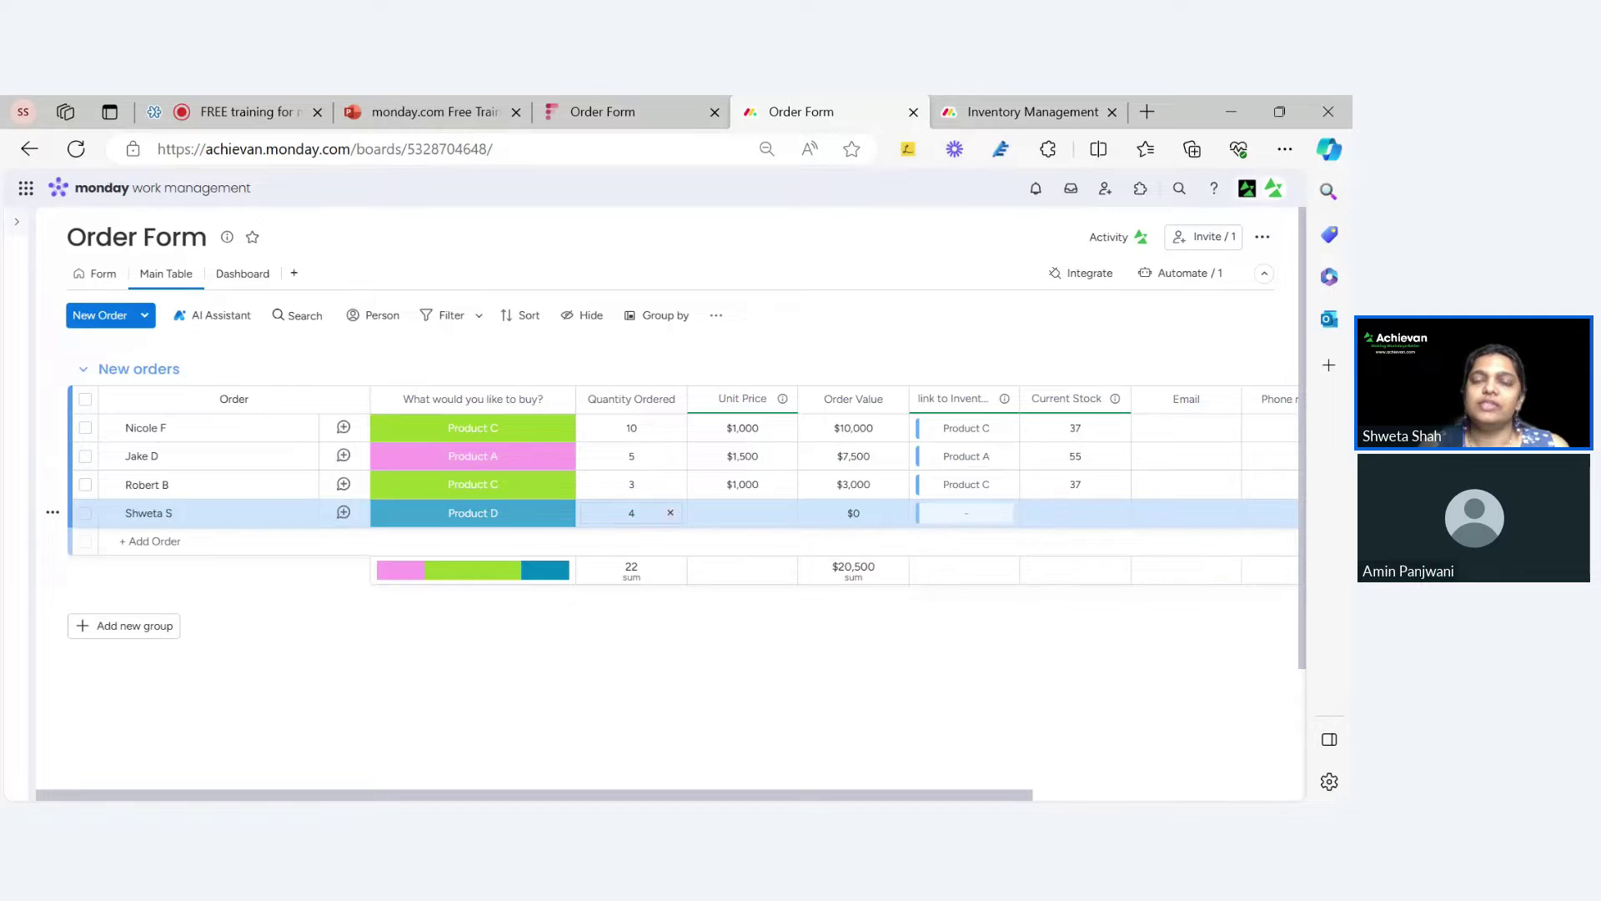
pyautogui.press('Return')
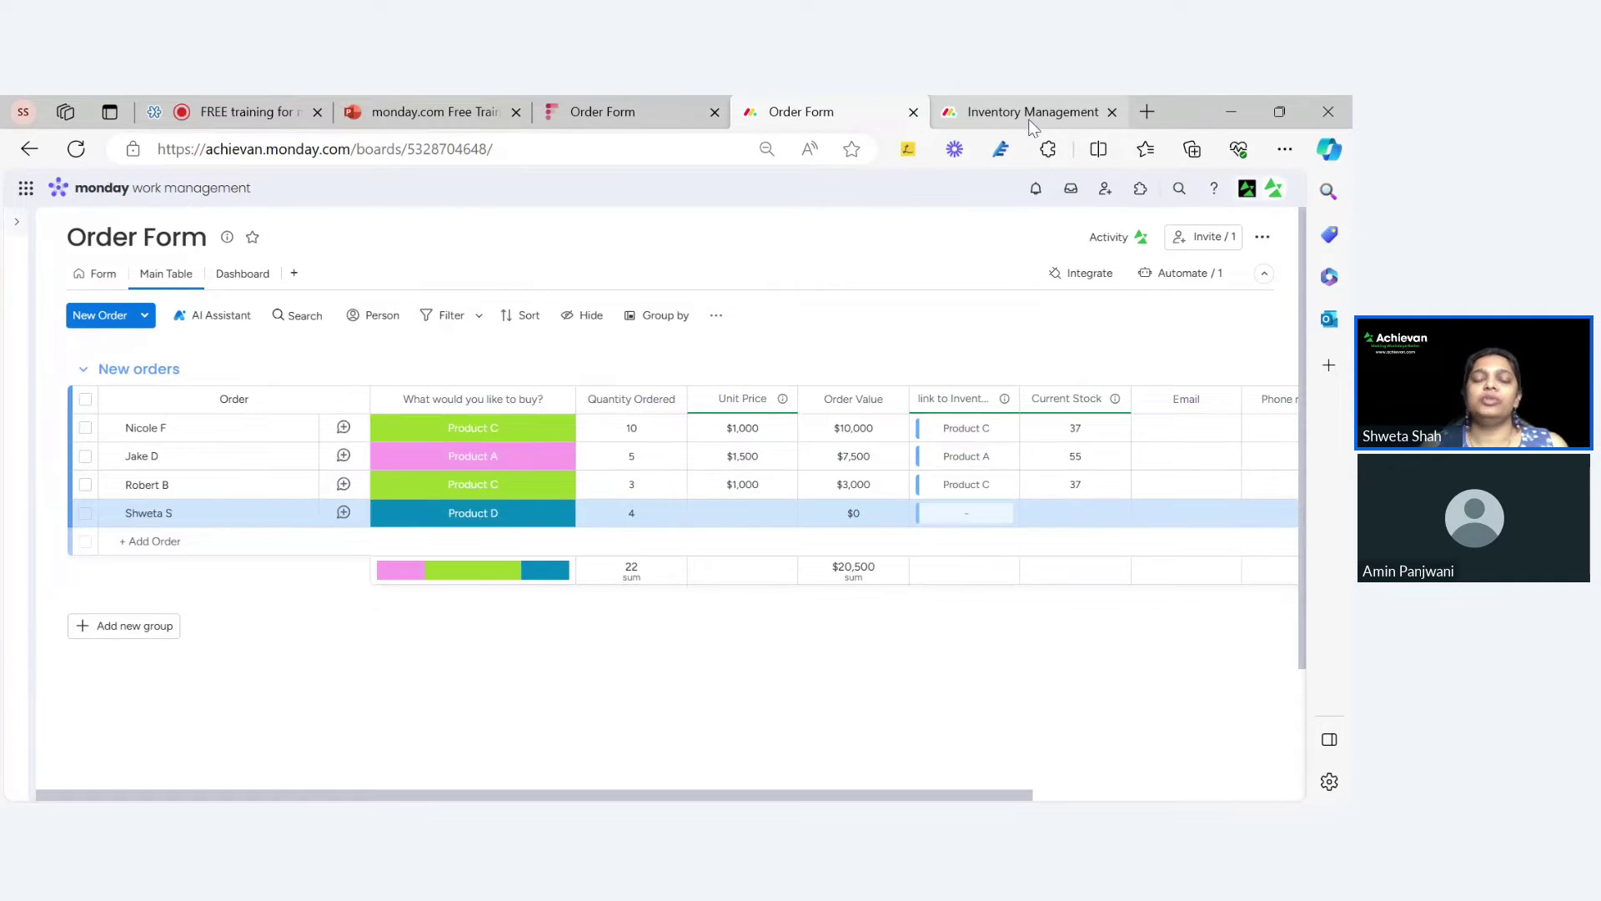
pyautogui.moveTo(844, 799)
pyautogui.mouseDown()
pyautogui.moveTo(936, 799)
pyautogui.moveTo(844, 799)
pyautogui.mouseUp()
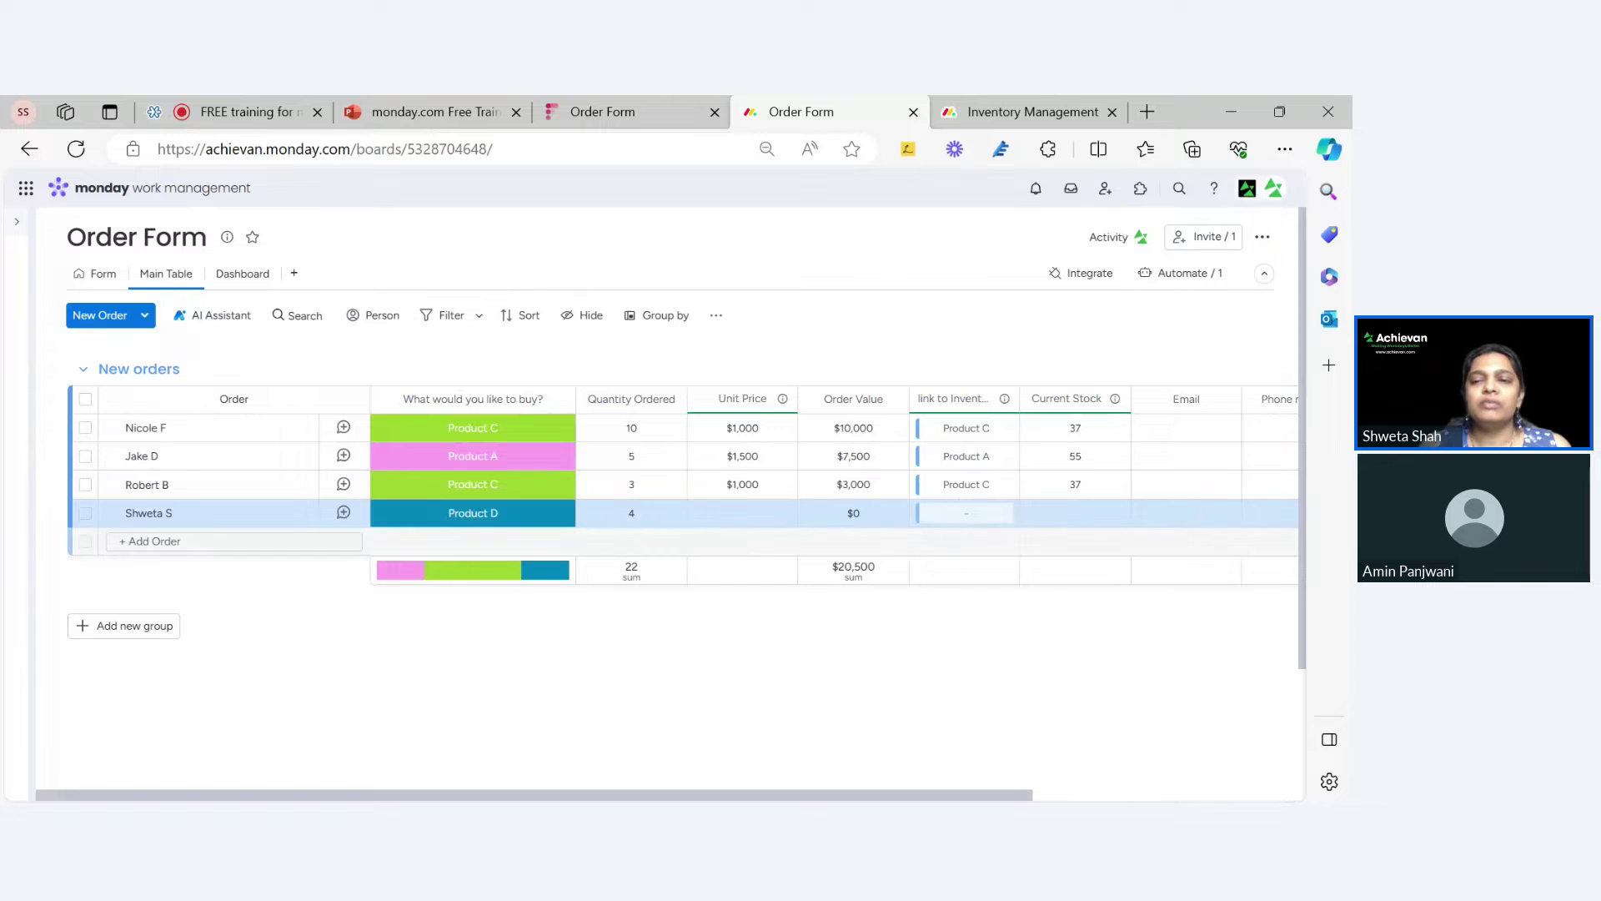
pyautogui.hscroll(4, 684, 467)
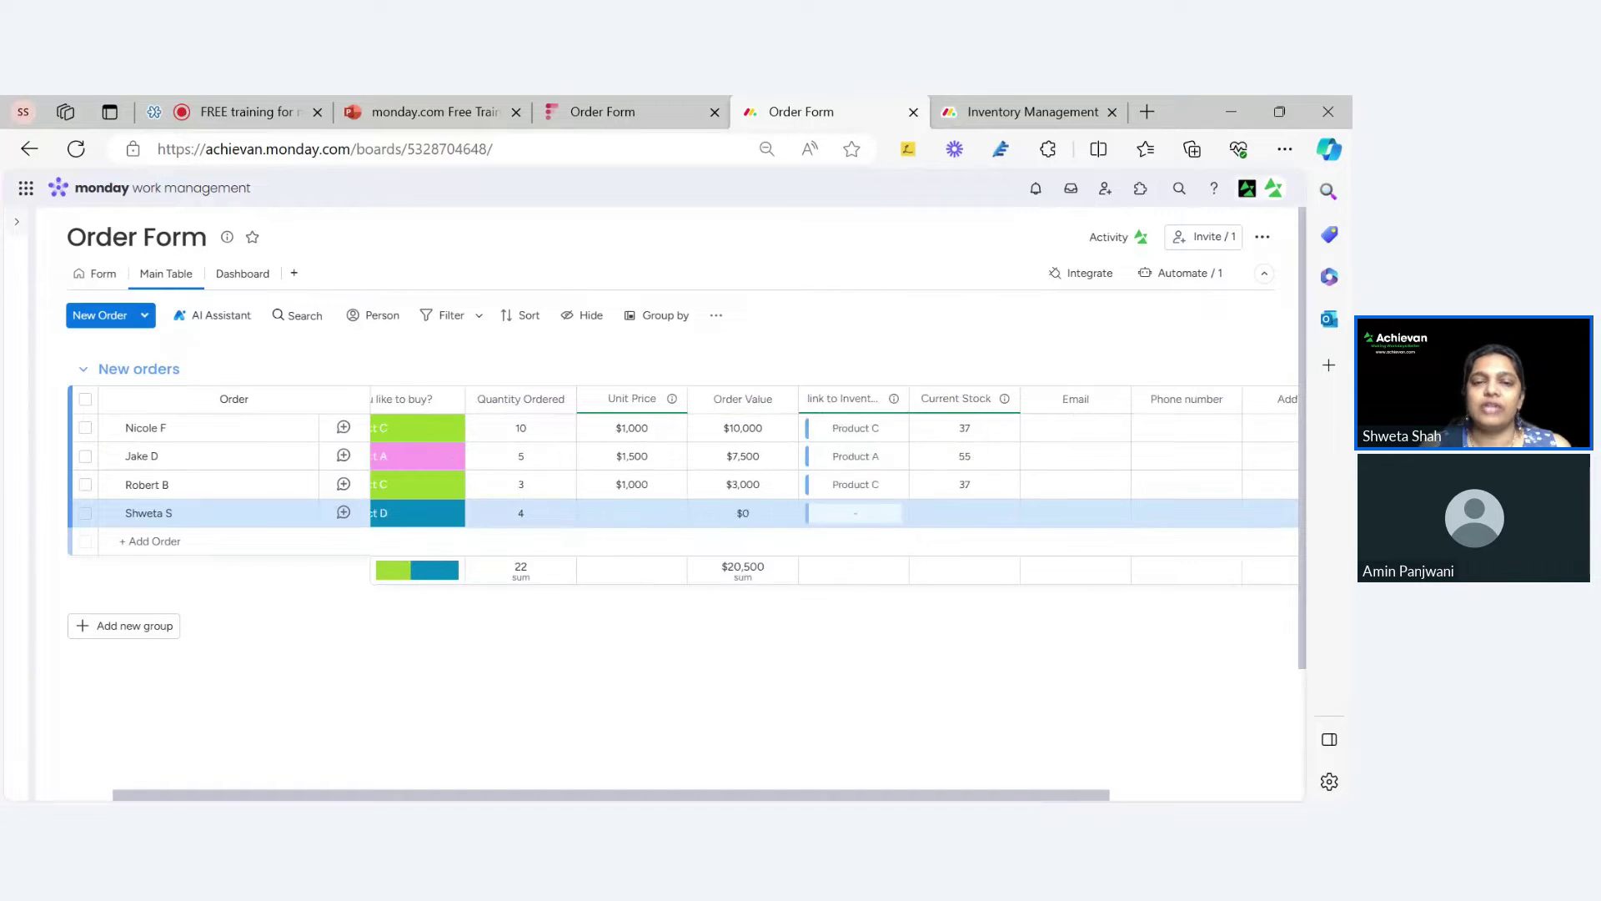
pyautogui.hscroll(-4, 684, 467)
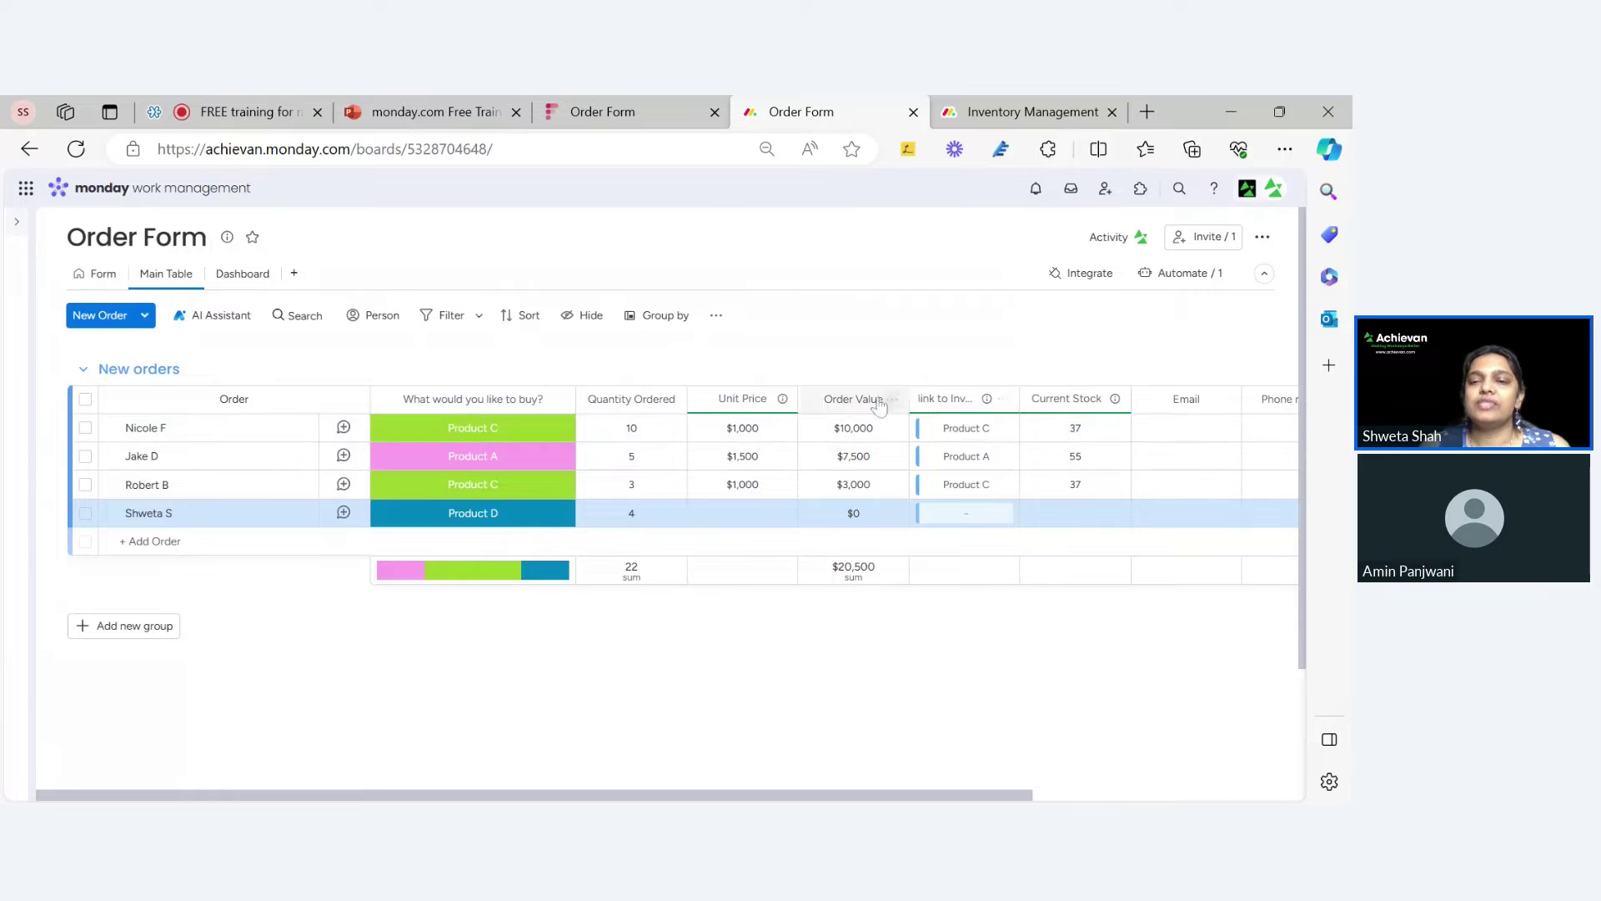
pyautogui.click(1003, 399)
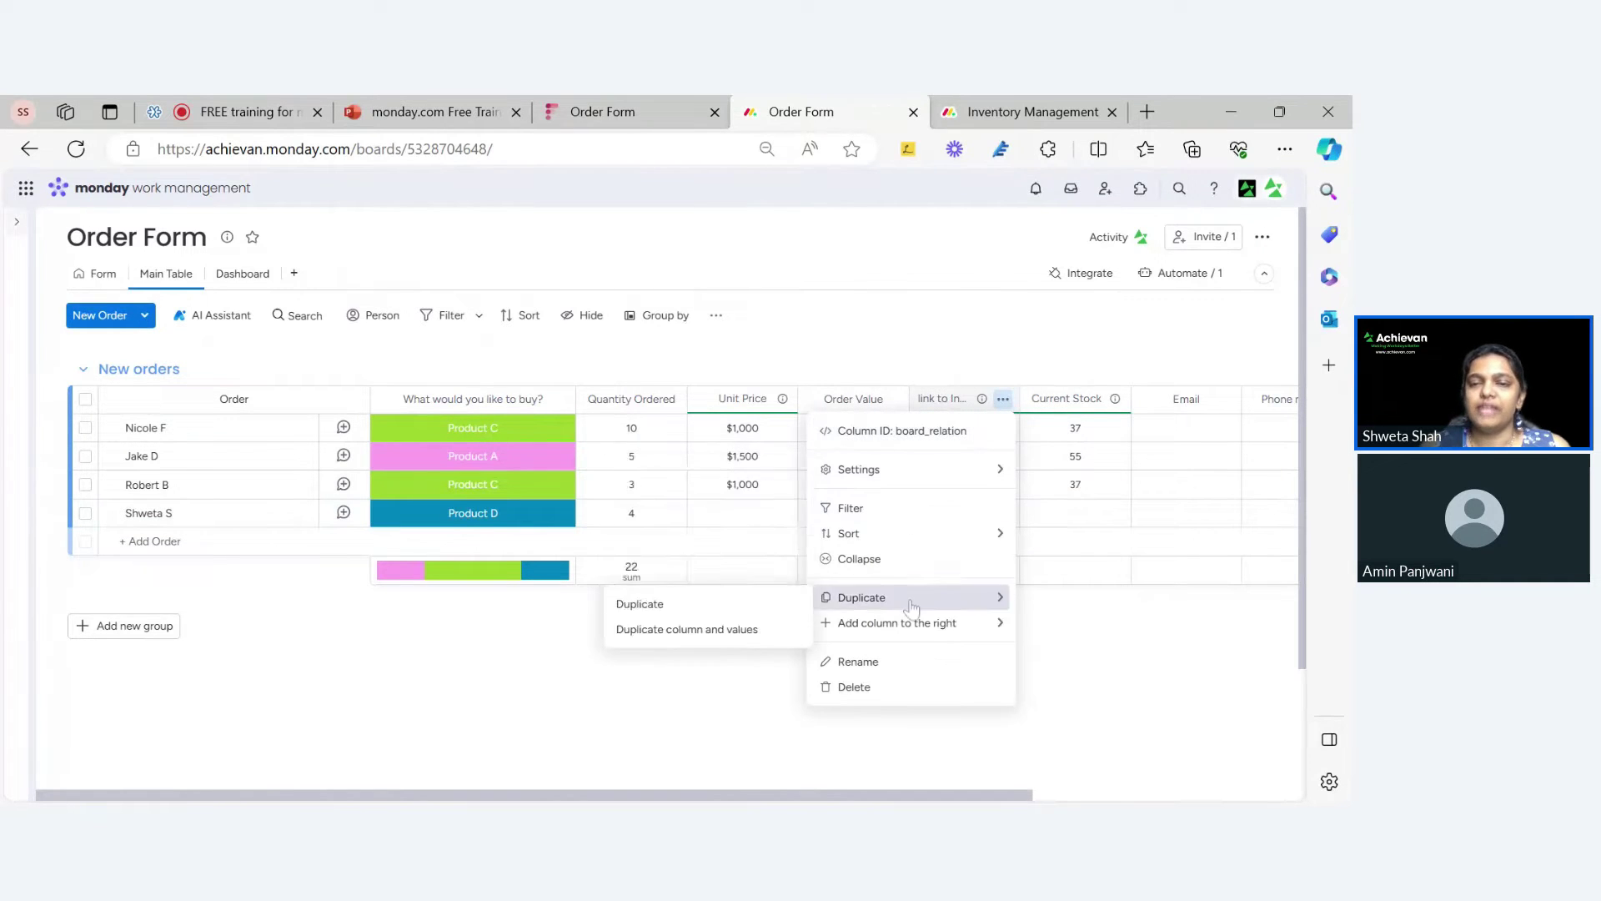
pyautogui.moveTo(943, 483)
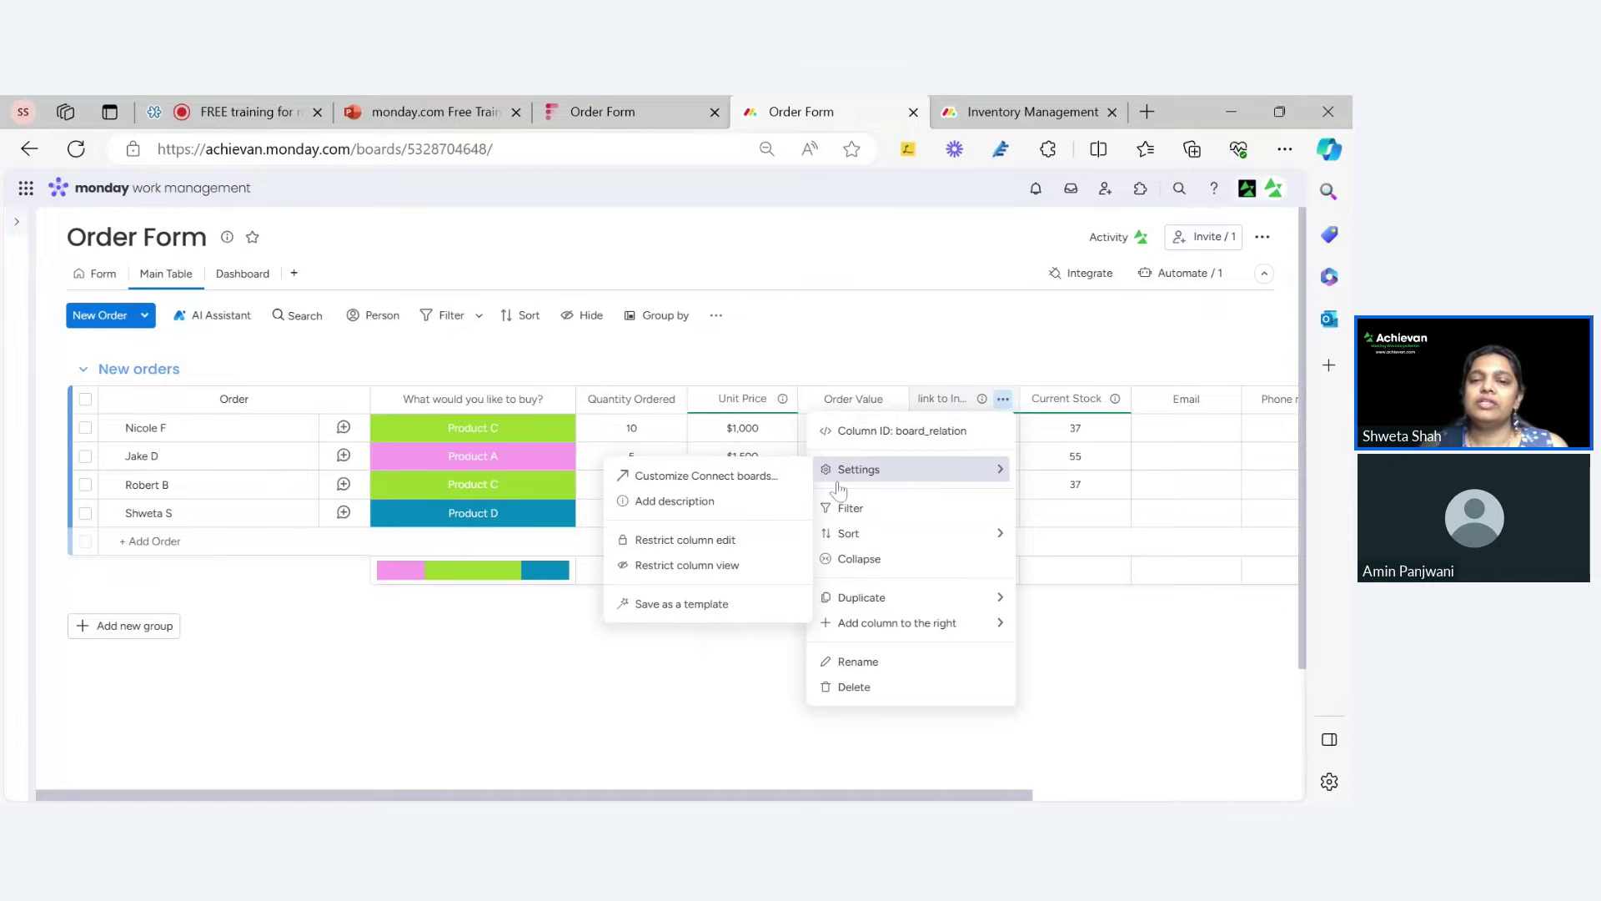
pyautogui.click(930, 447)
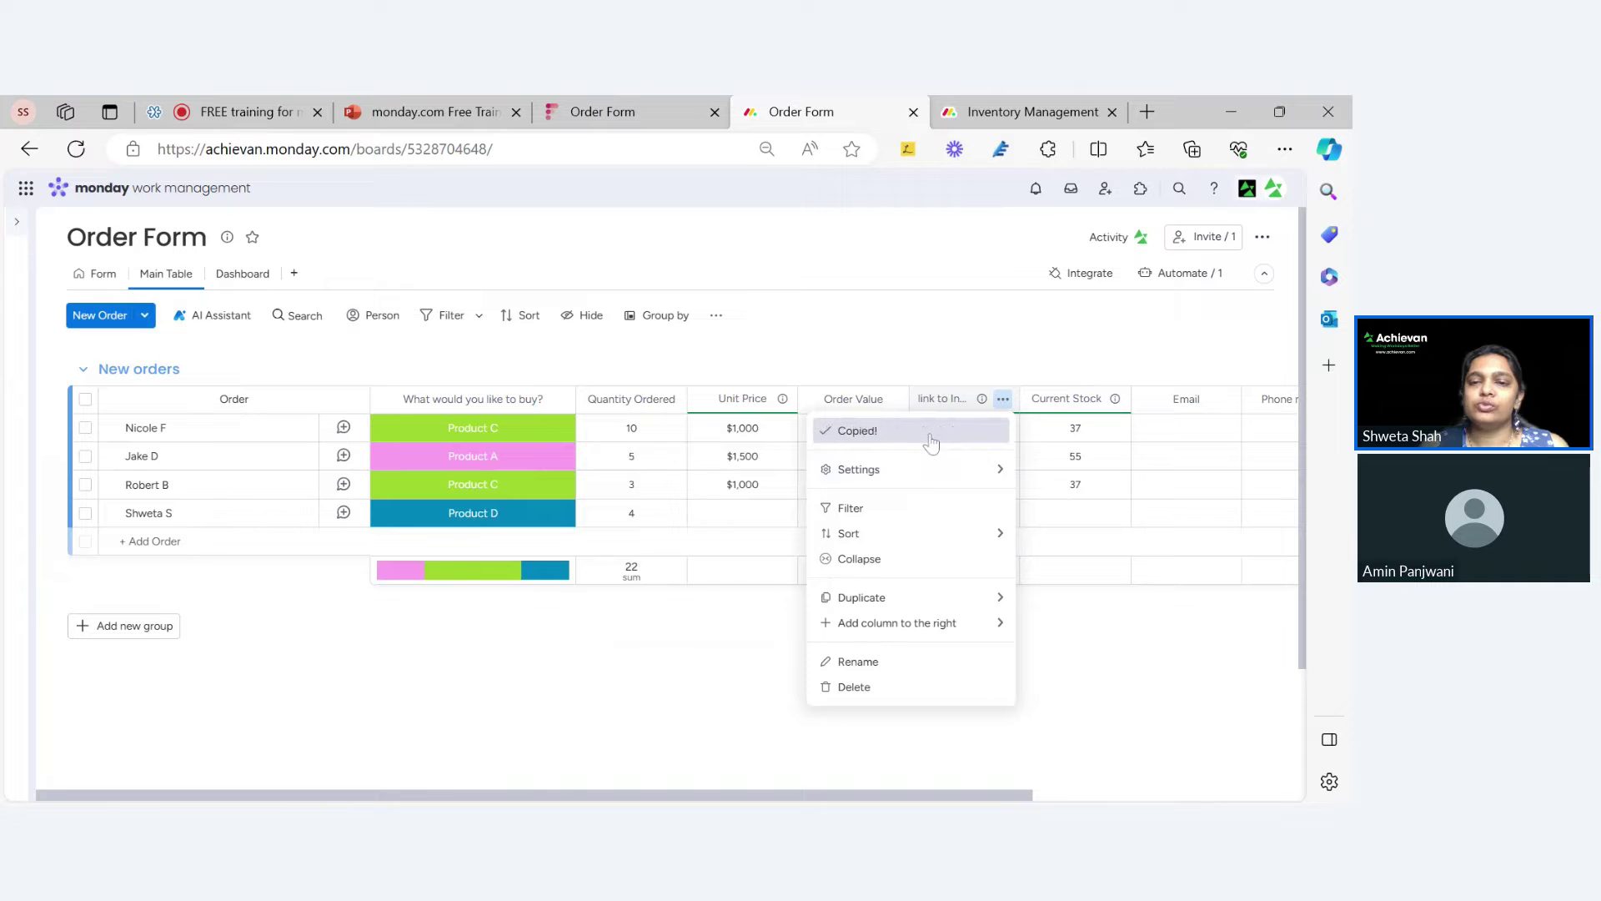
pyautogui.moveTo(922, 469)
pyautogui.click(773, 476)
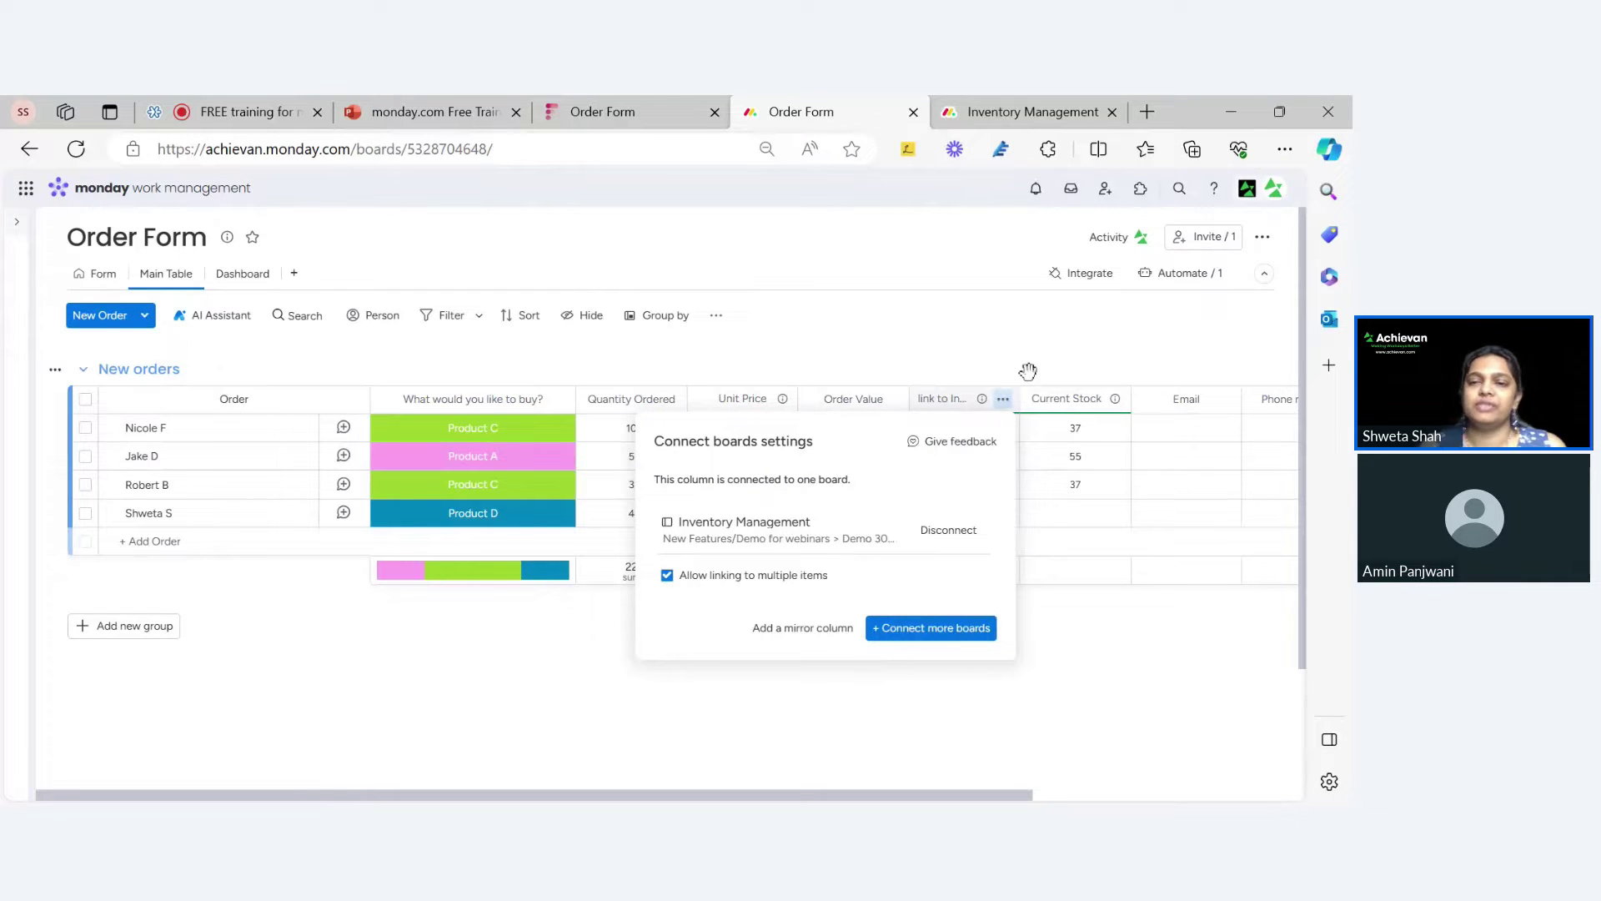
pyautogui.click(1051, 337)
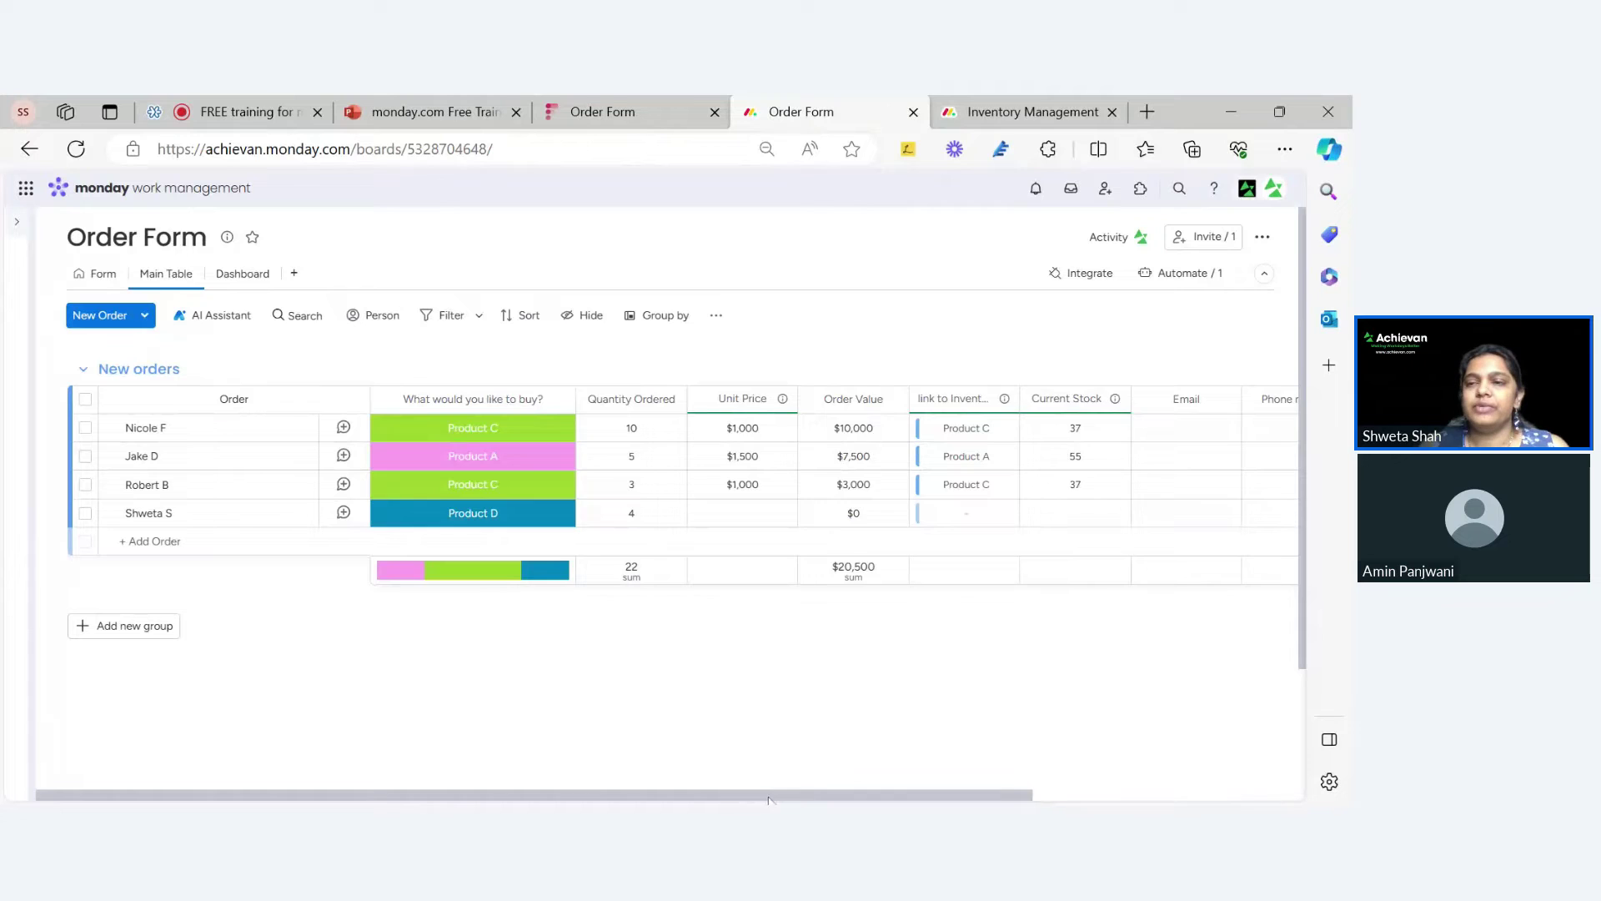
pyautogui.moveTo(747, 799); pyautogui.dragTo(1013, 799)
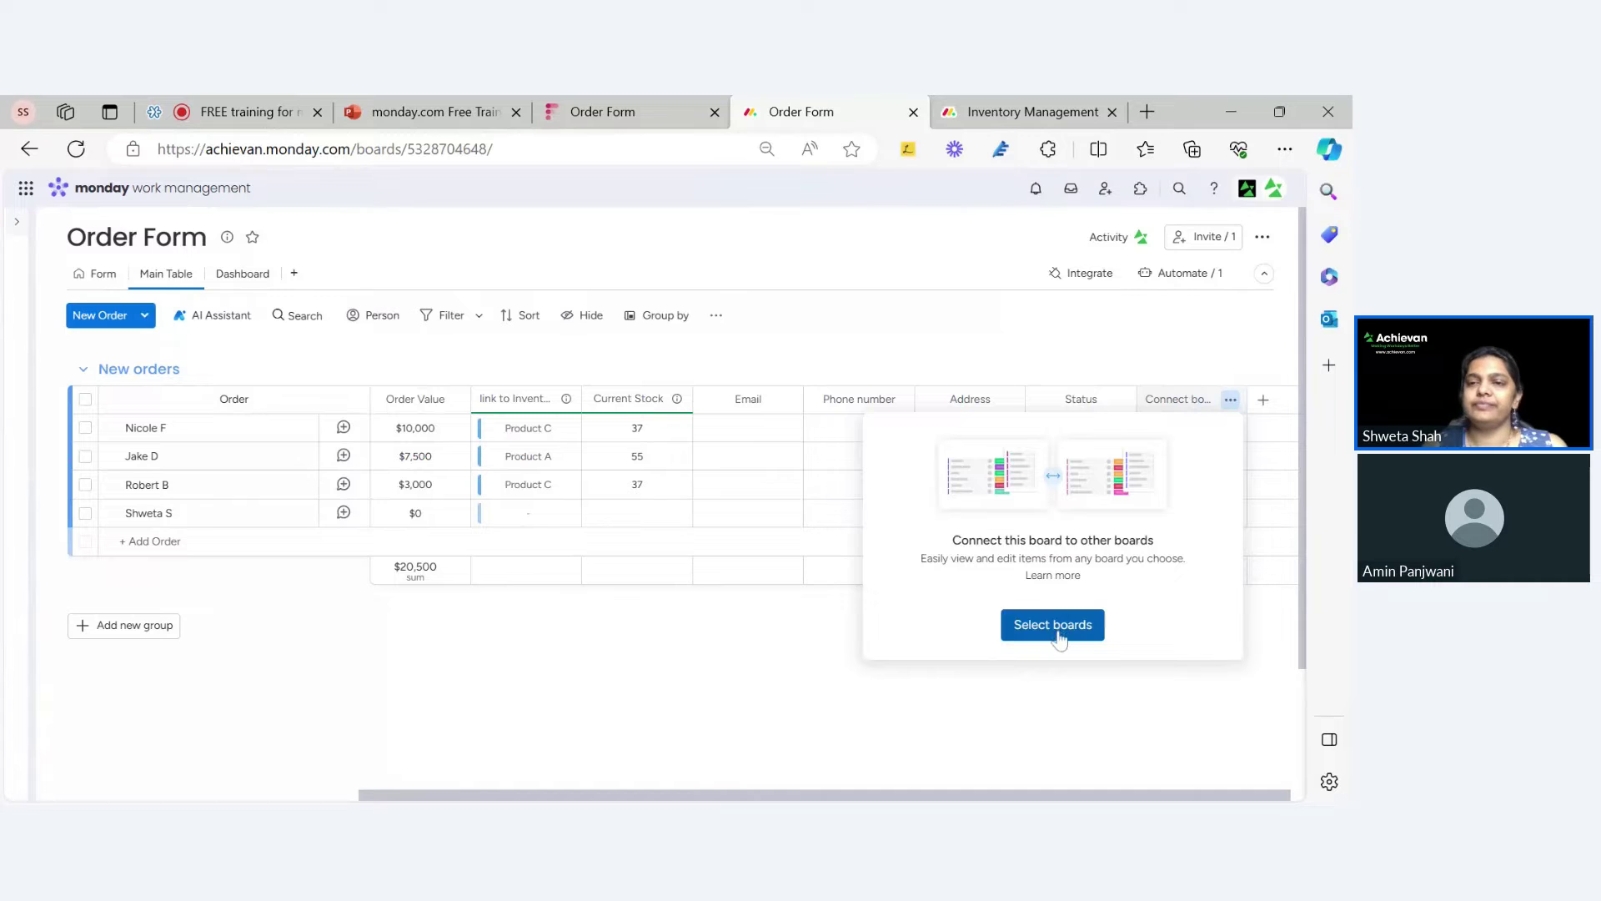
# Step: Delete the unused Connect boards column from the Order Form board
pyautogui.click(1091, 275)
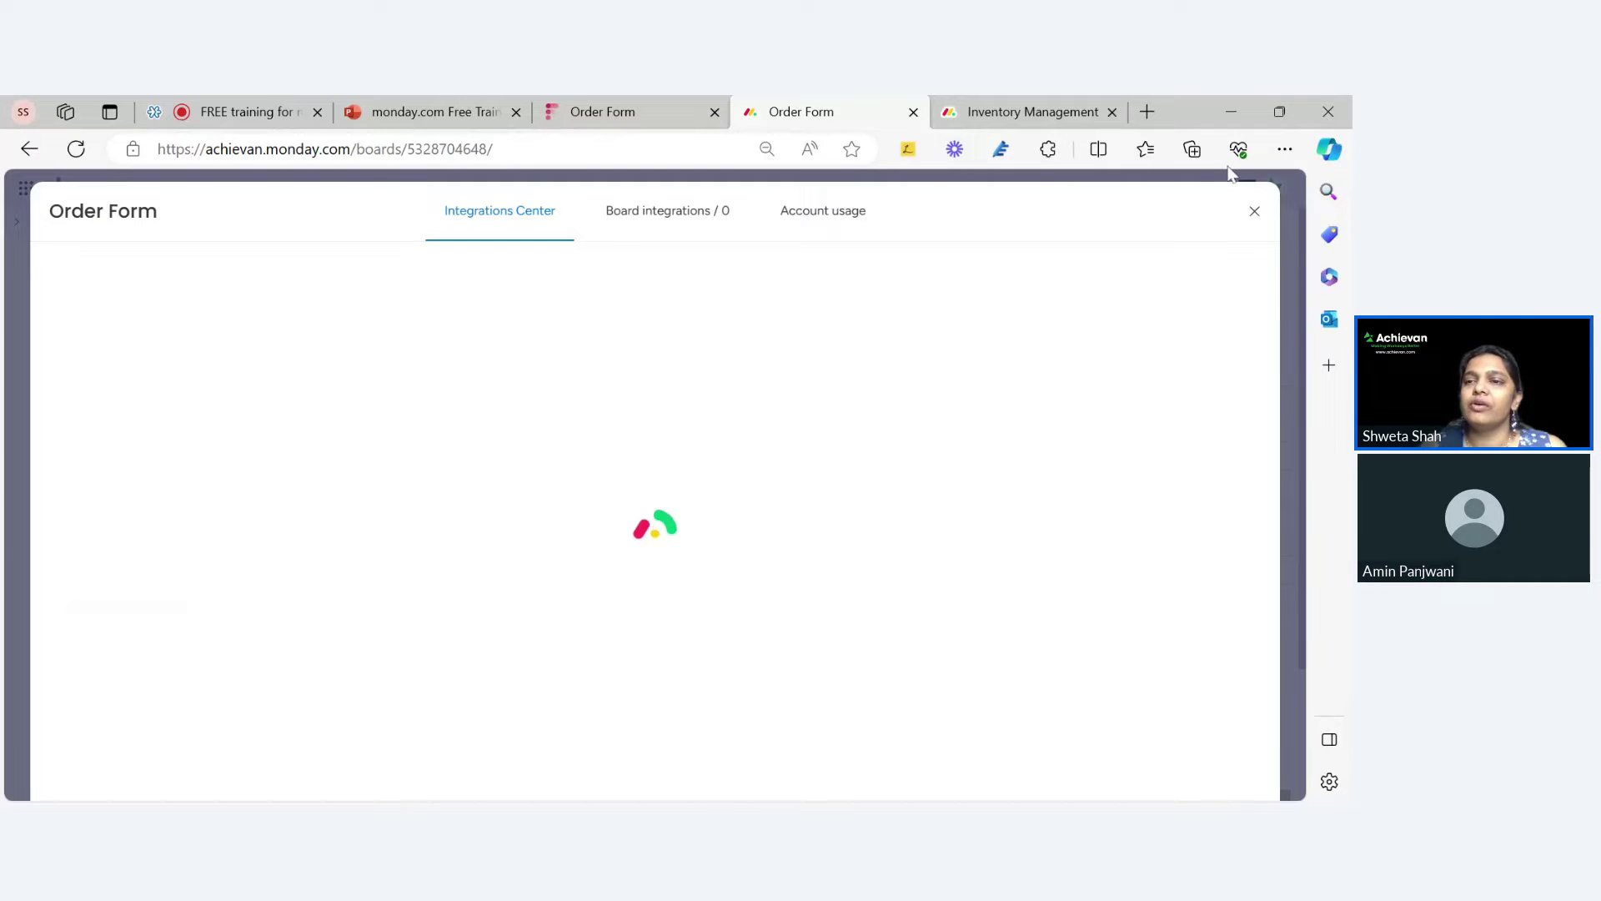
pyautogui.click(1254, 211)
pyautogui.click(1235, 399)
pyautogui.click(1064, 688)
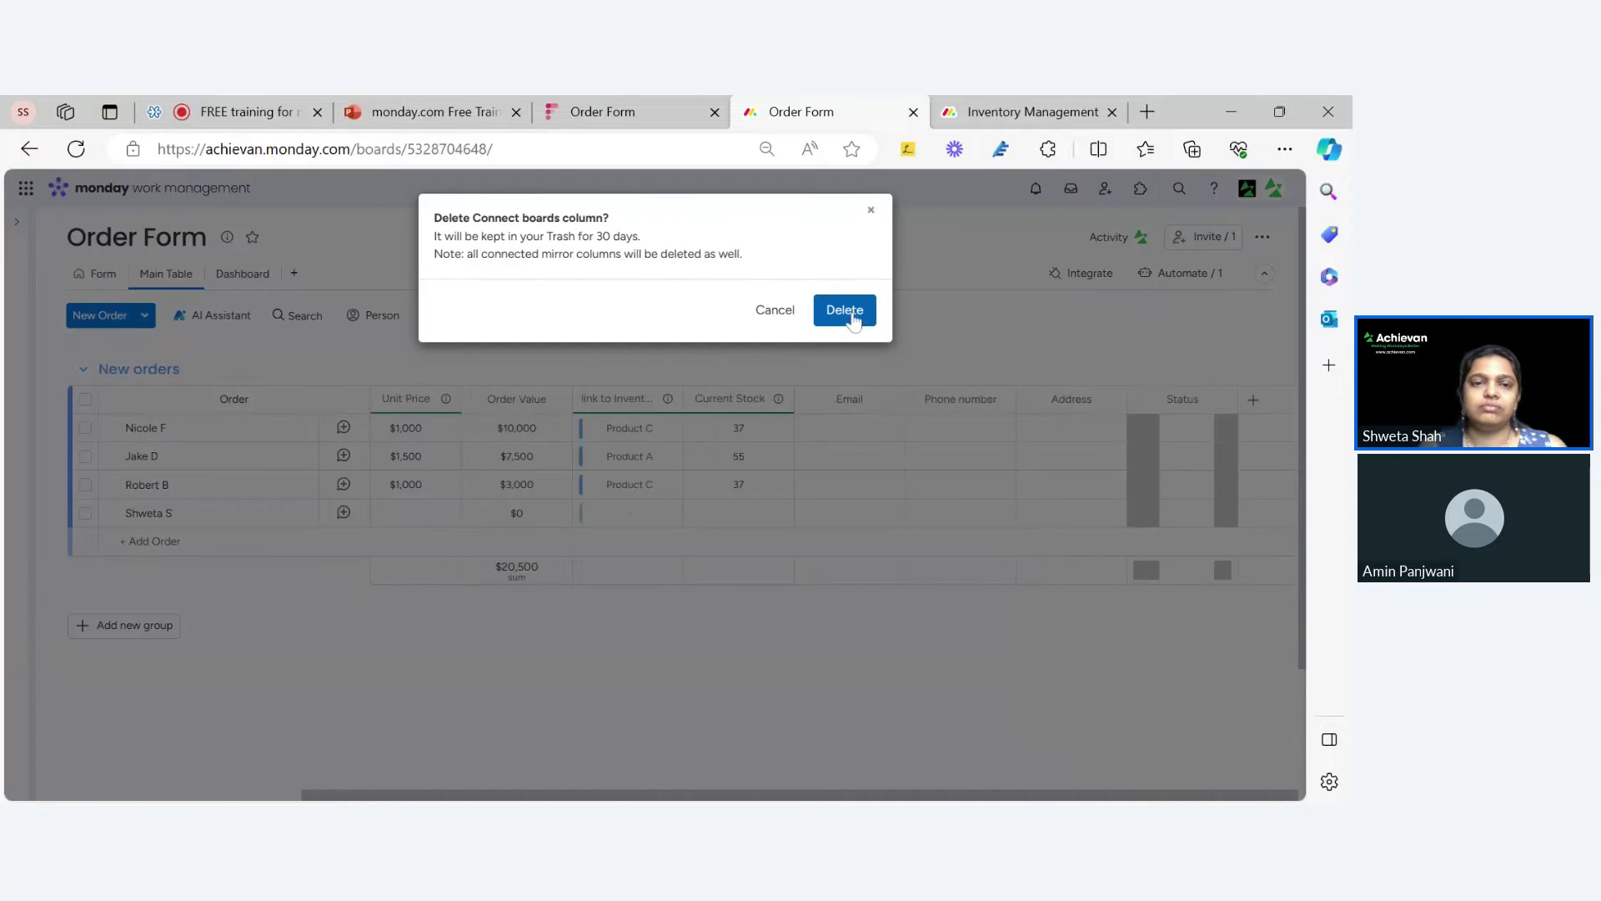
pyautogui.click(860, 312)
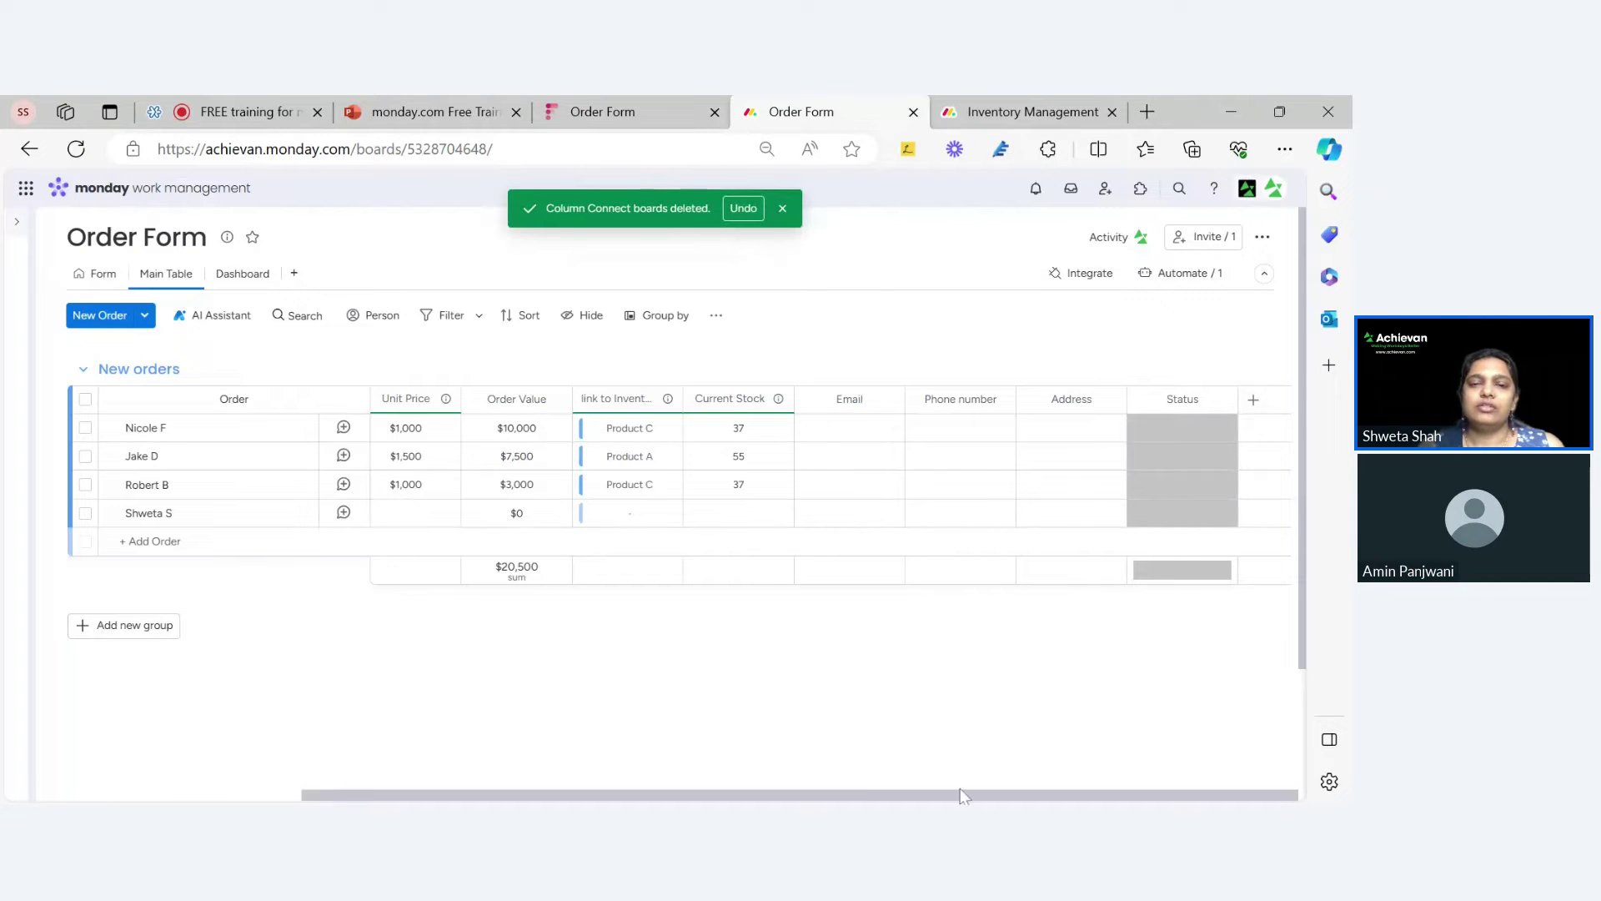
# Step: Glance at Inventory Management, then return to the Order Form board's orders table
pyautogui.moveTo(956, 797); pyautogui.dragTo(597, 582)
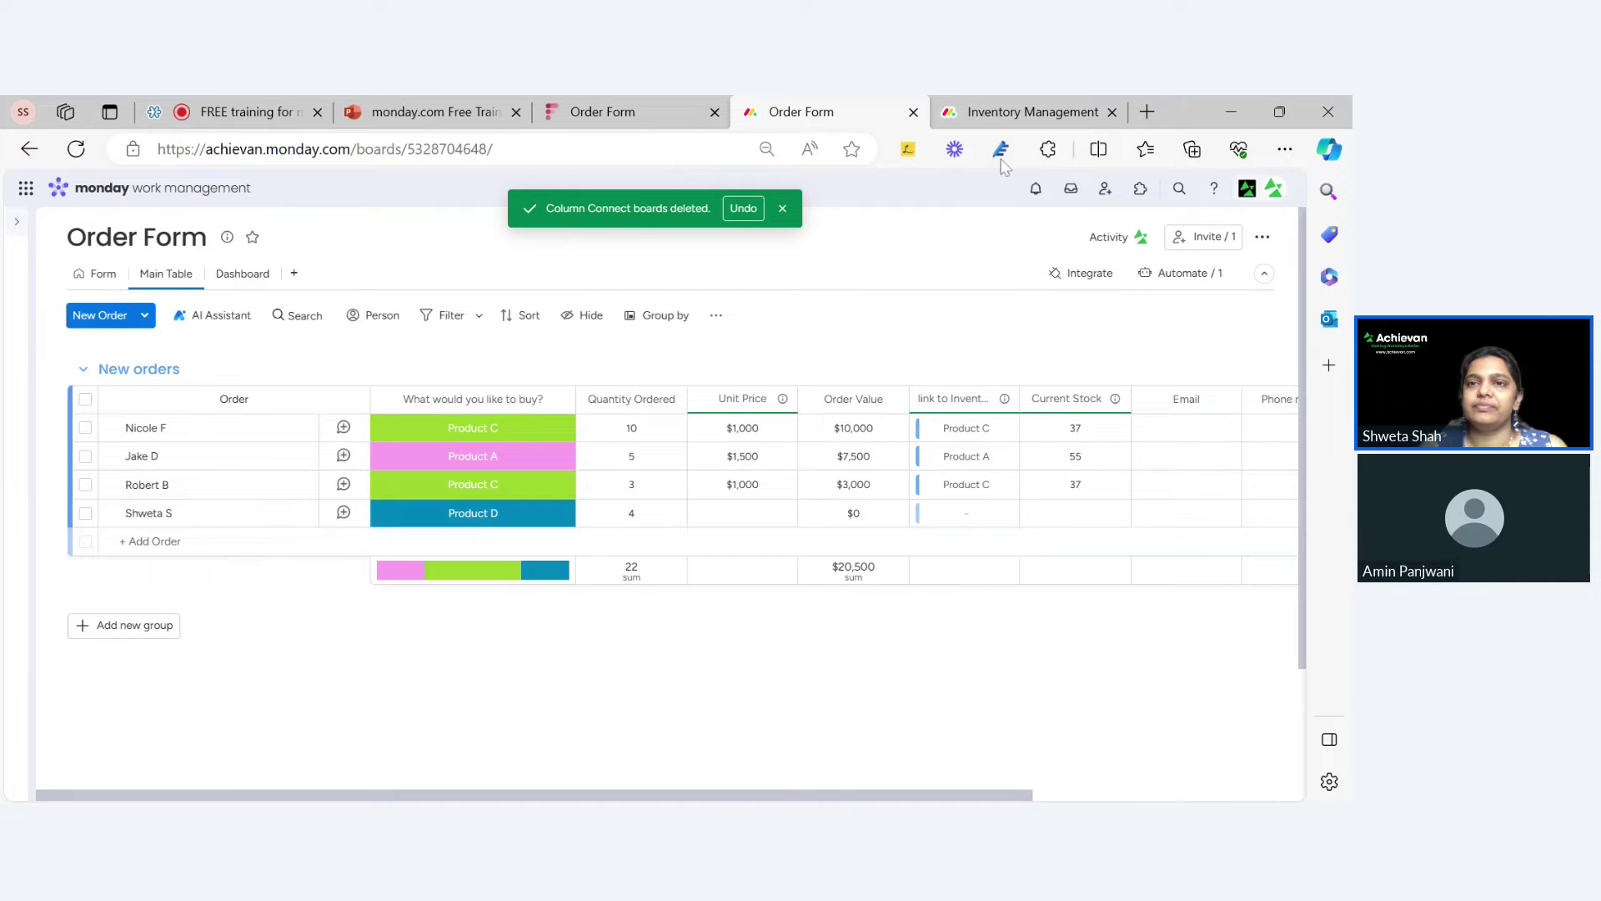
pyautogui.click(1043, 117)
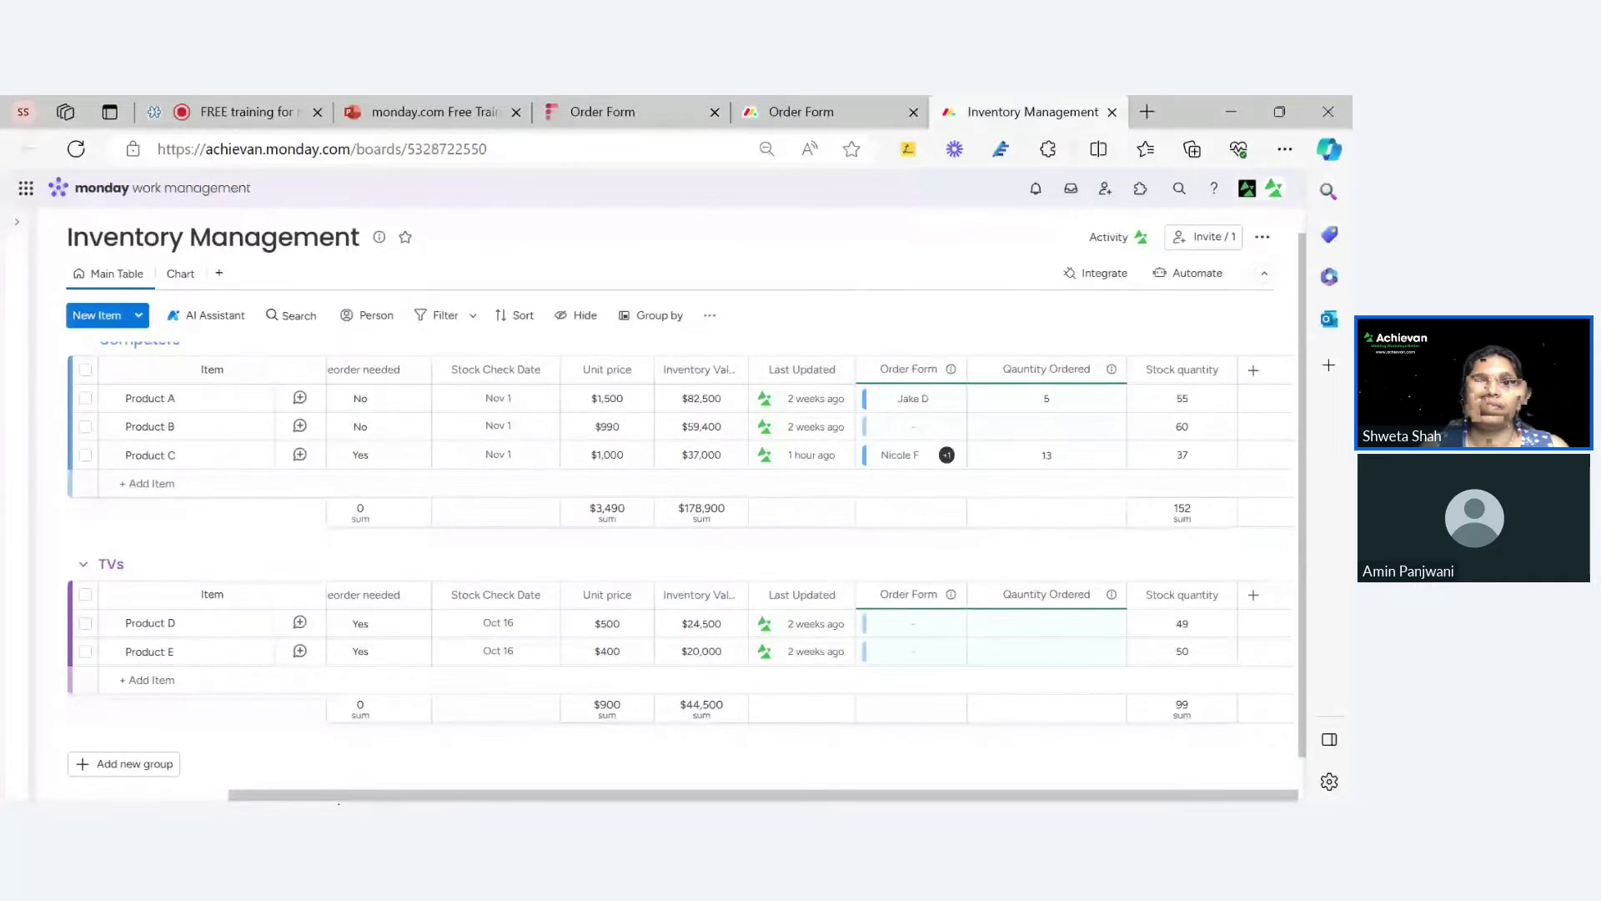
pyautogui.hotkey('ctrl', 'shift', 'Tab')
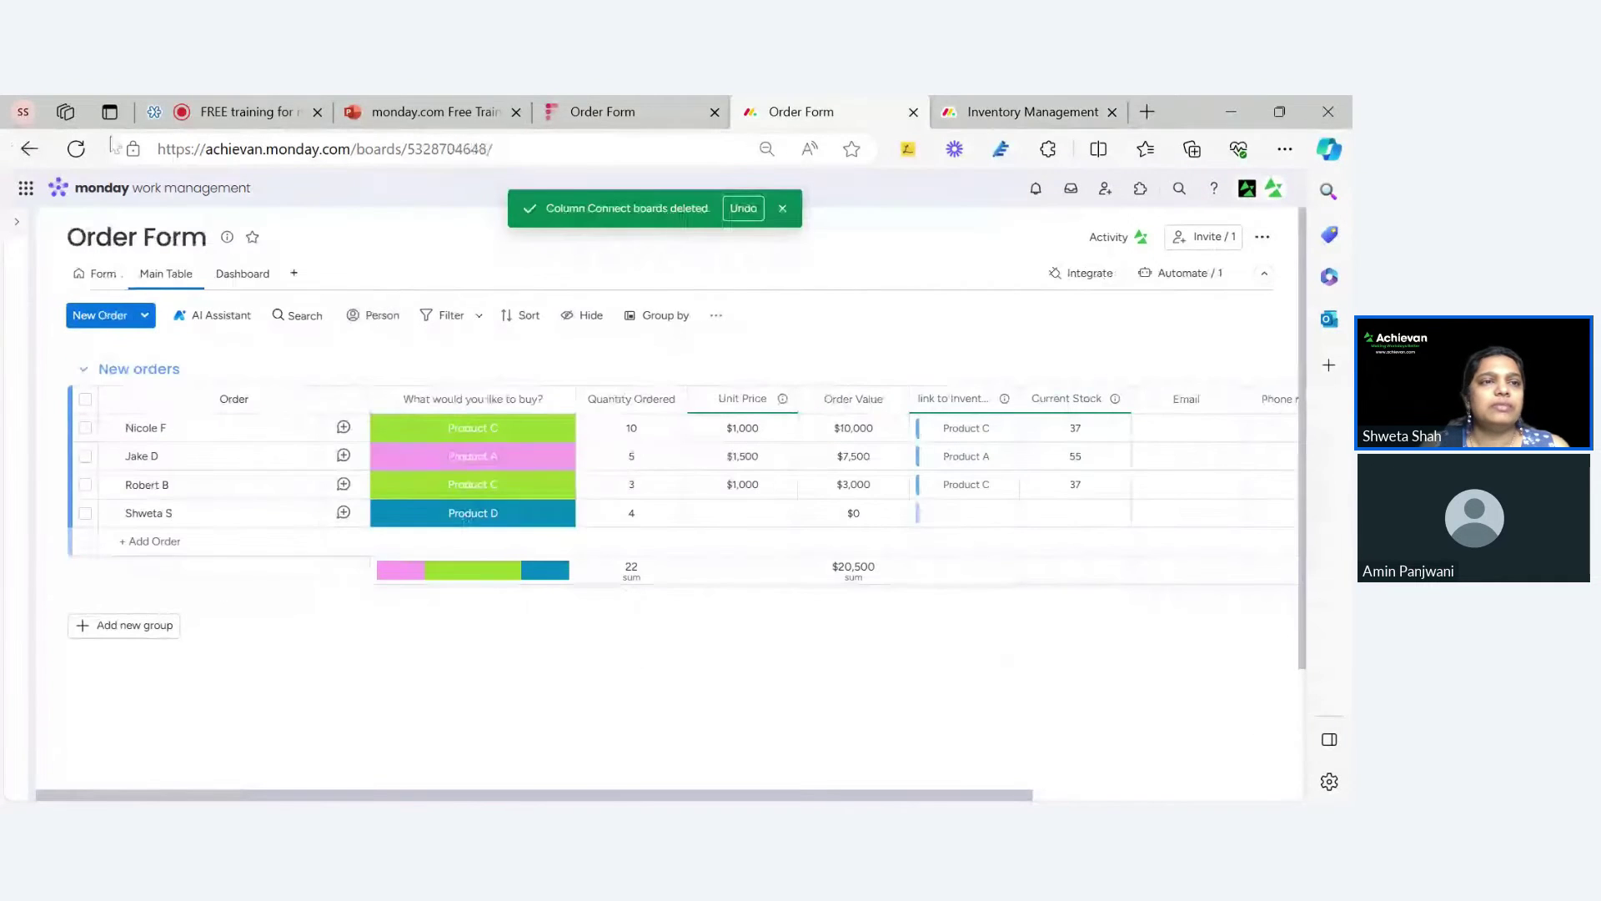
# Step: Reload the Order Form board and review its item-connecting automation
pyautogui.click(82, 158)
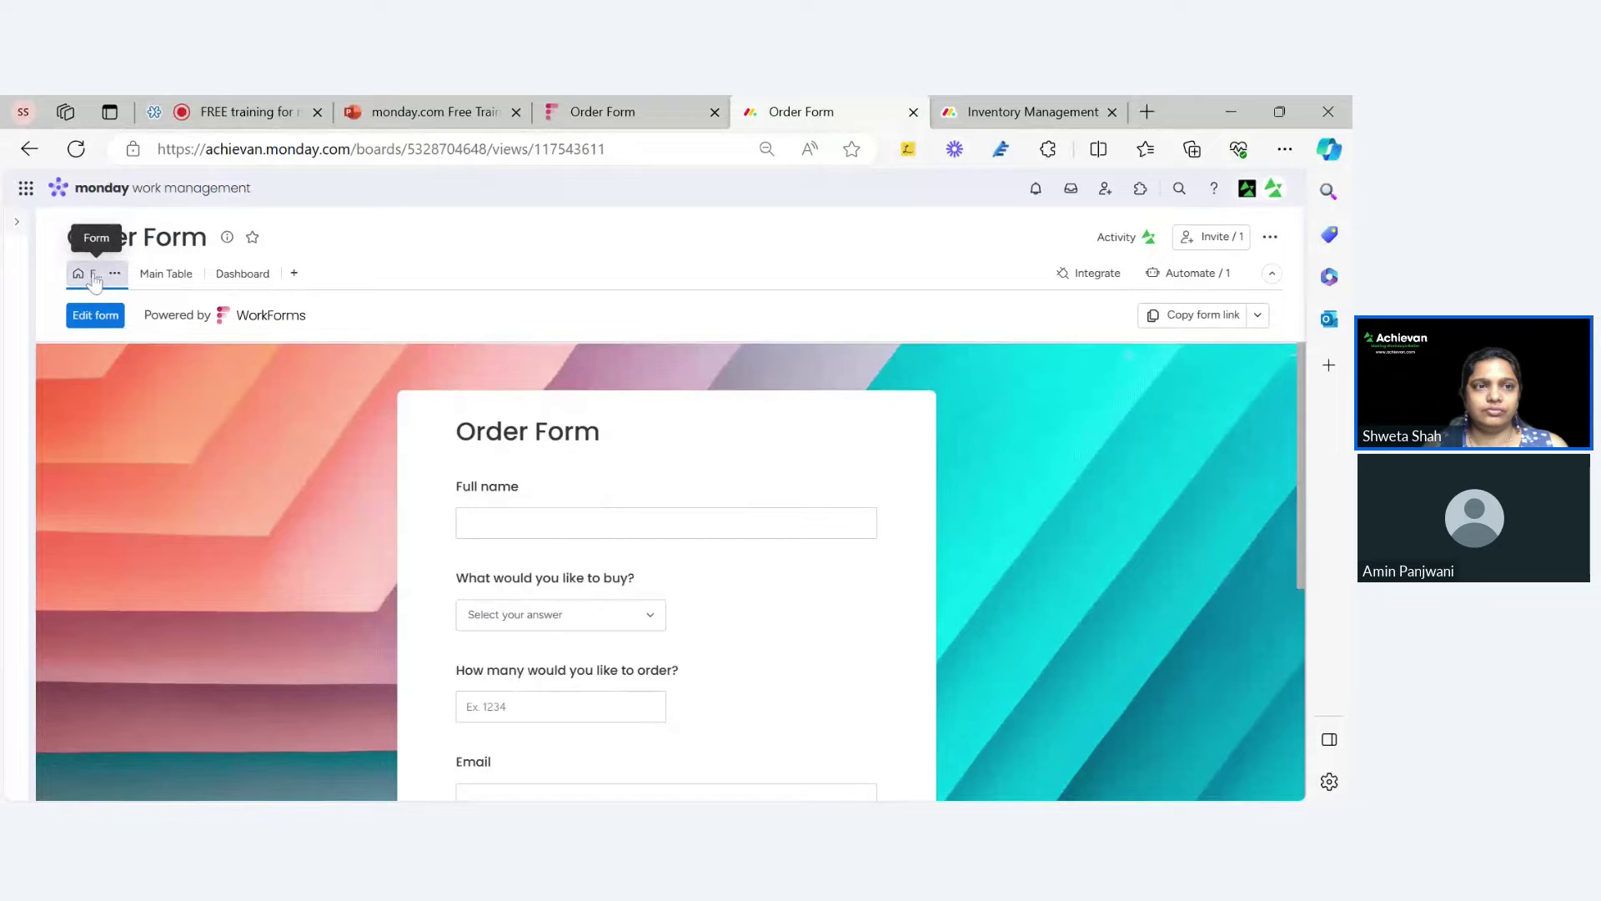
pyautogui.click(154, 274)
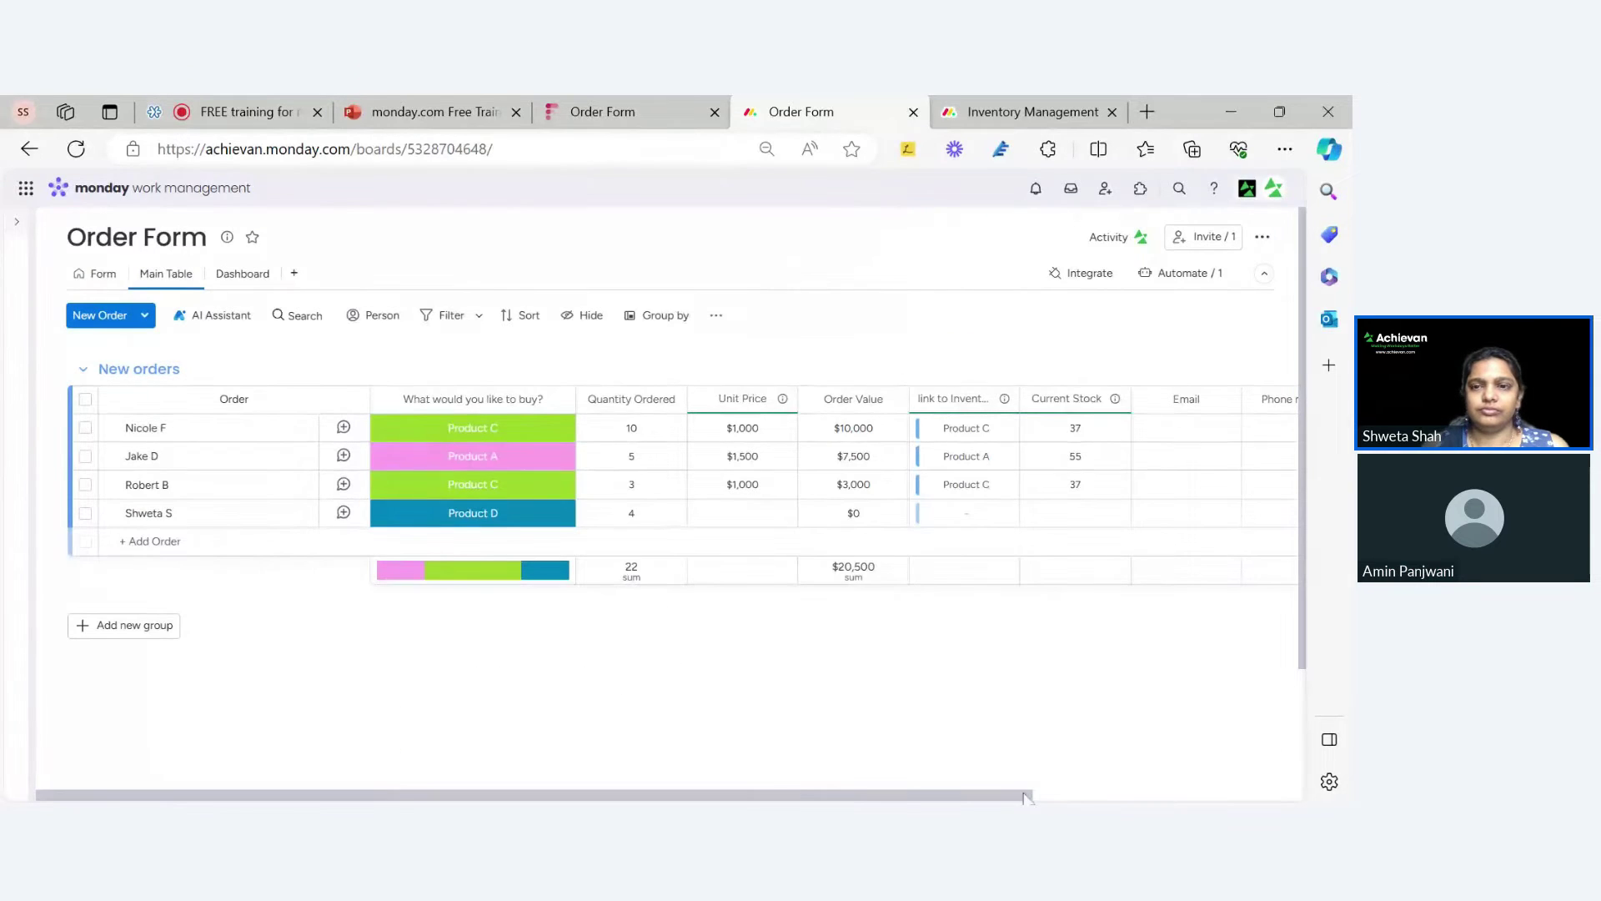
pyautogui.click(1184, 275)
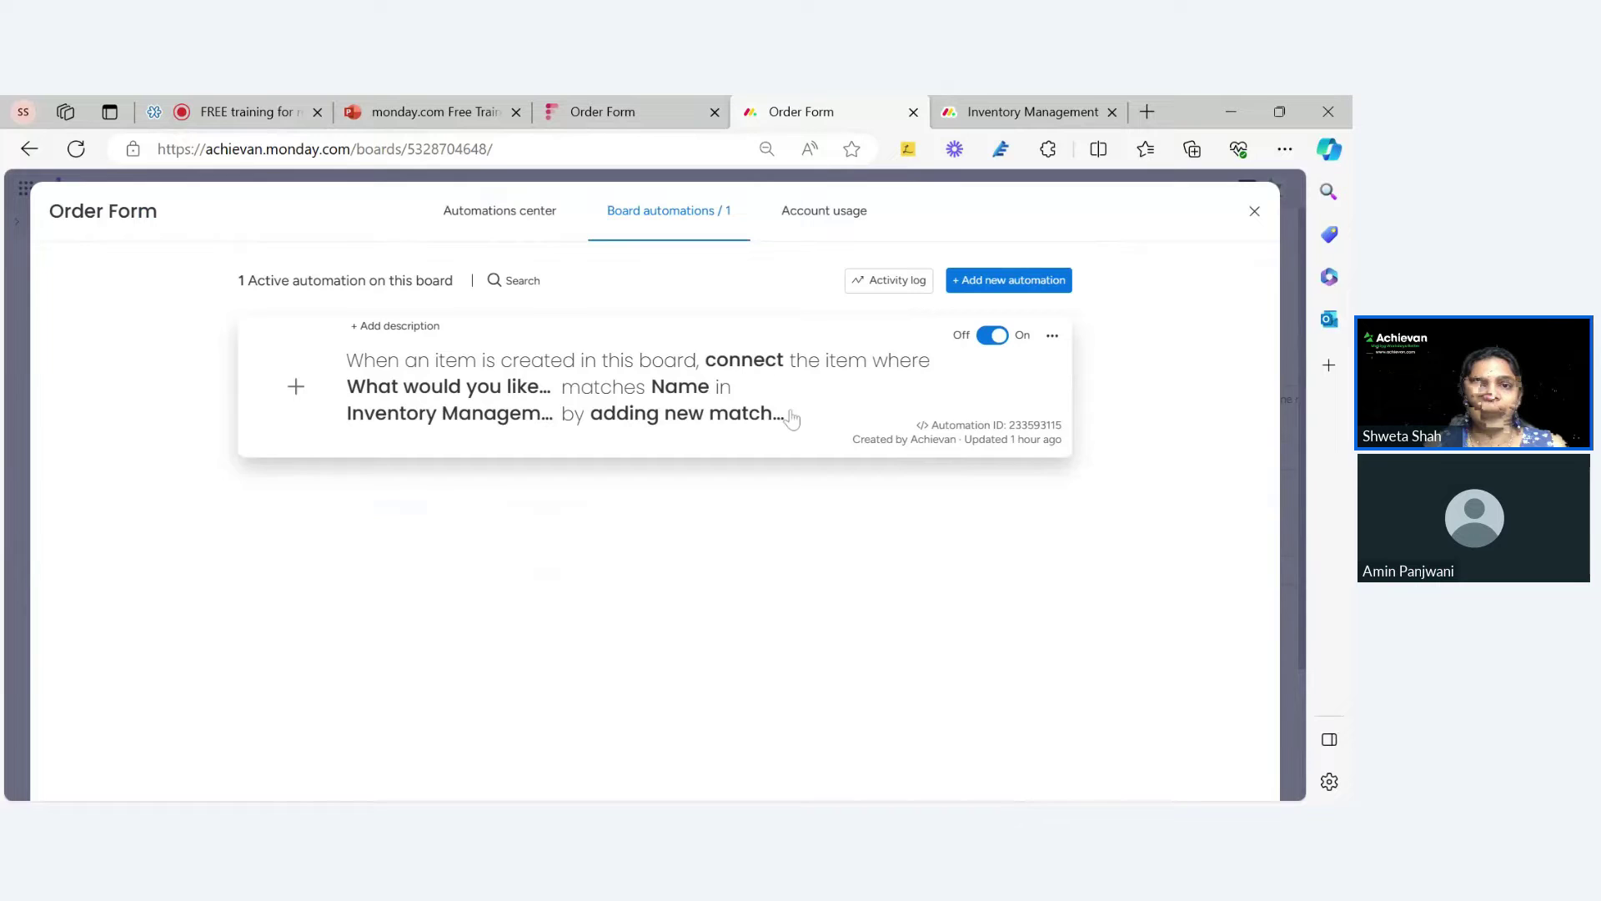
pyautogui.click(1256, 216)
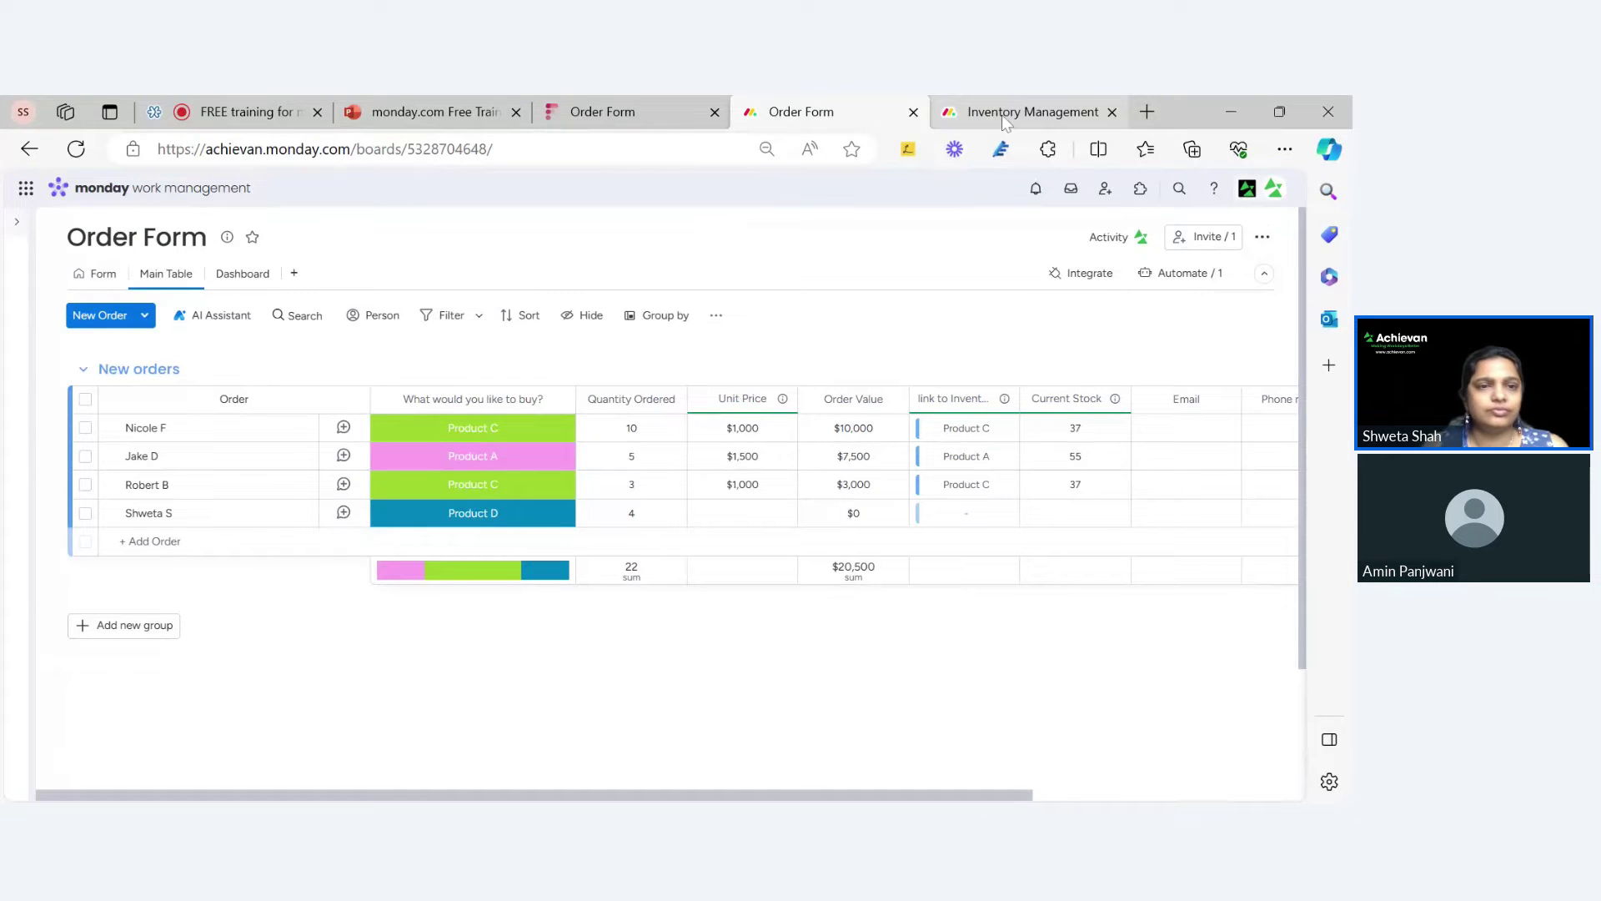
# Step: Compare the boards and settle on Inventory Management, where Product D has no linked order
pyautogui.click(1002, 113)
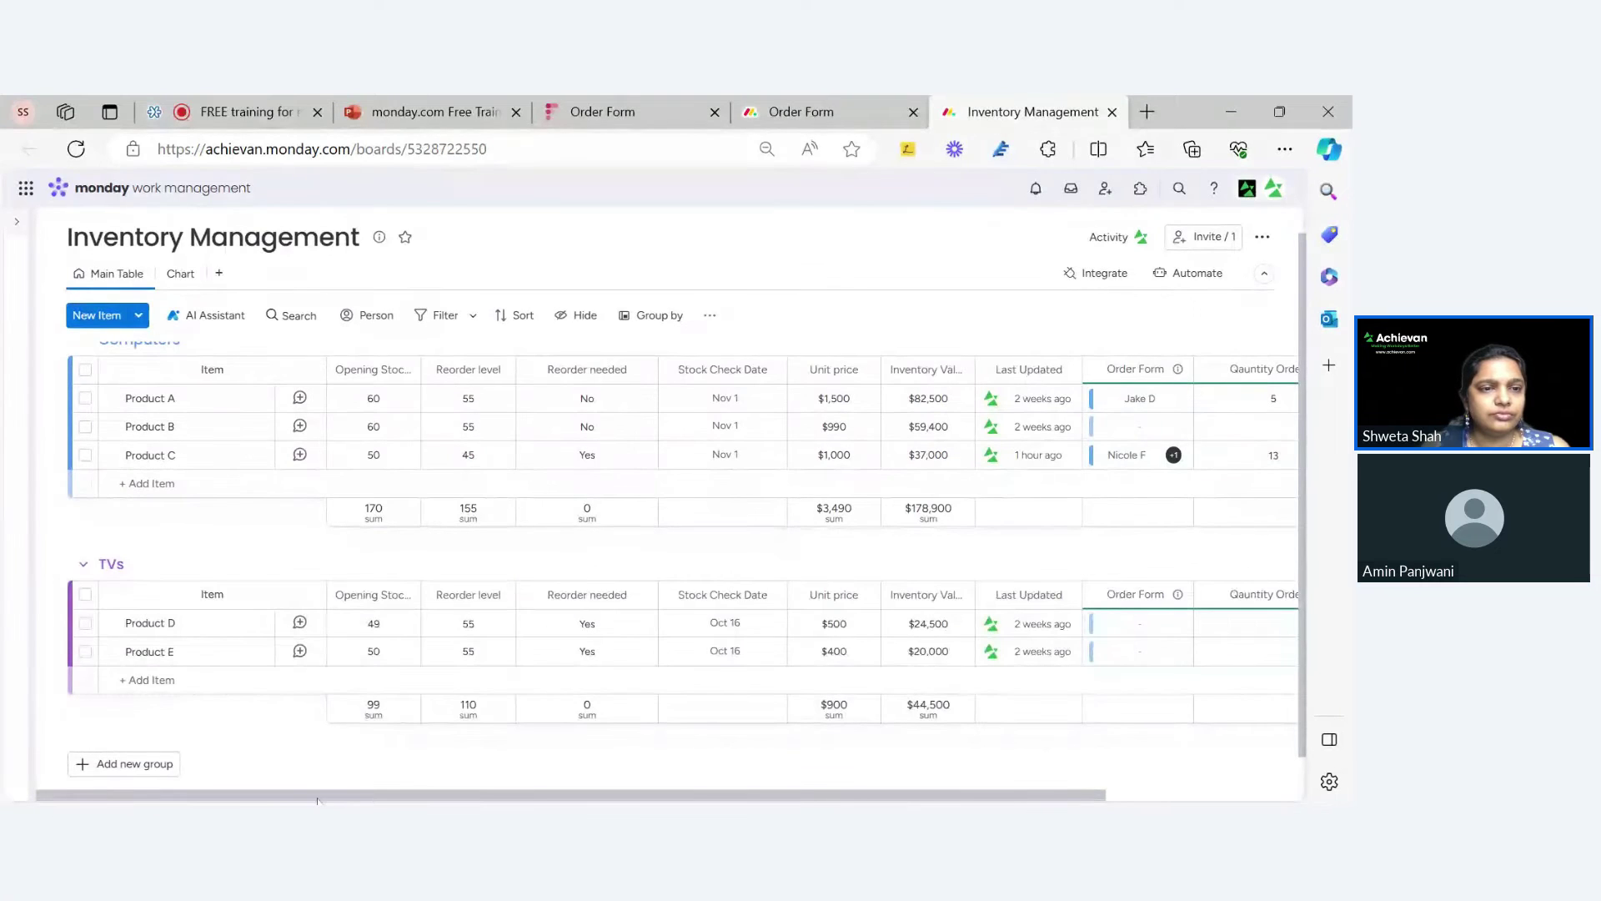
pyautogui.click(830, 113)
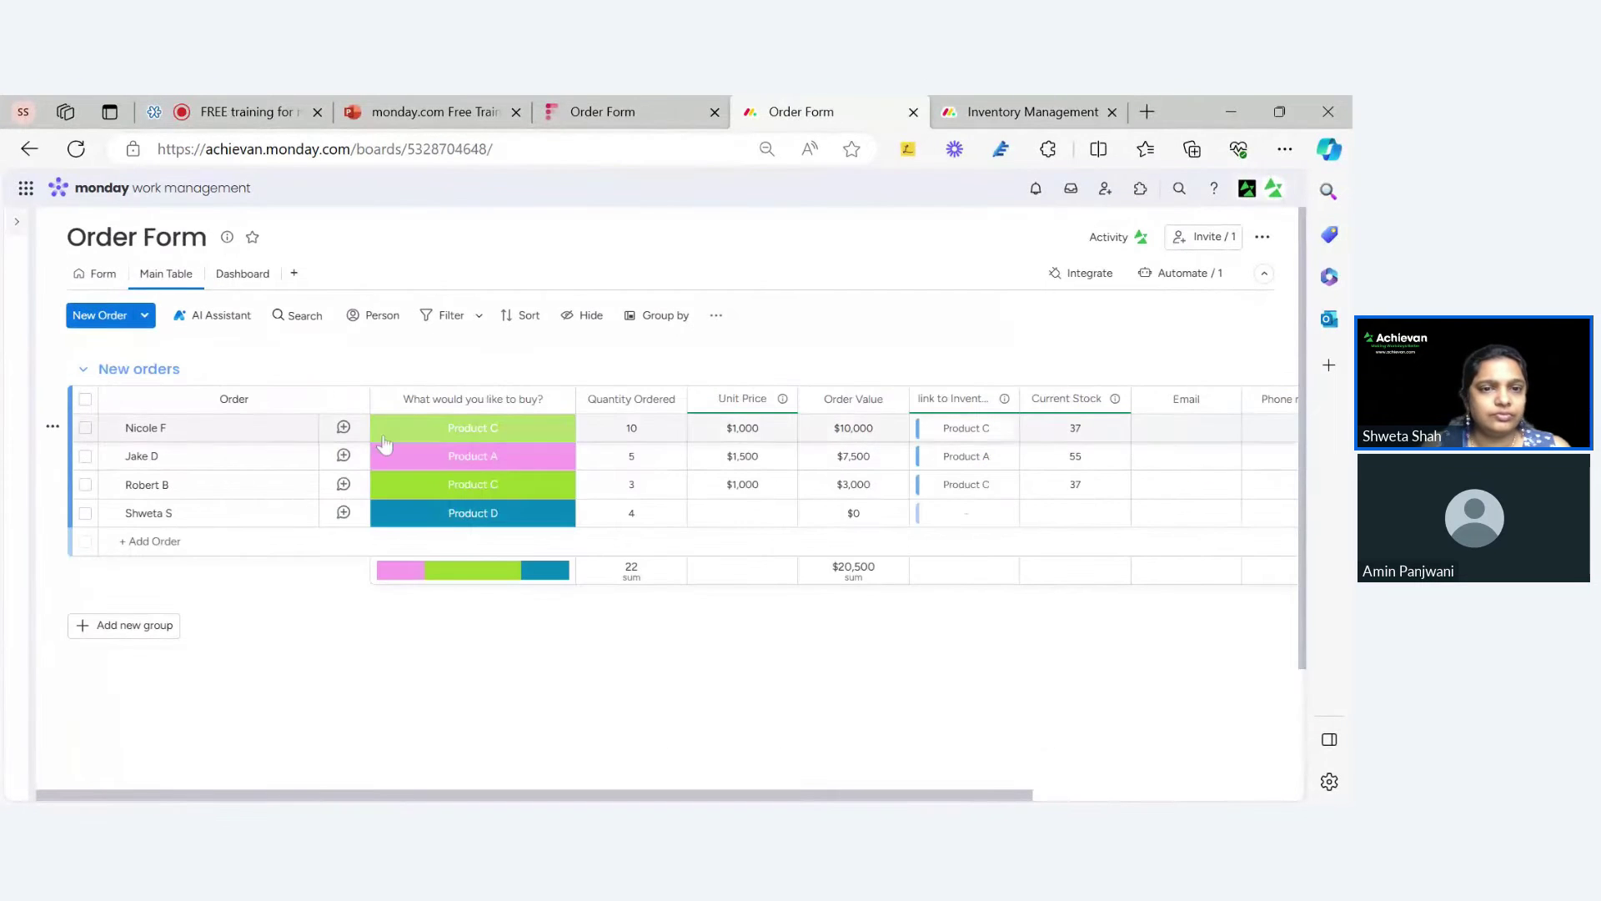
pyautogui.click(1012, 117)
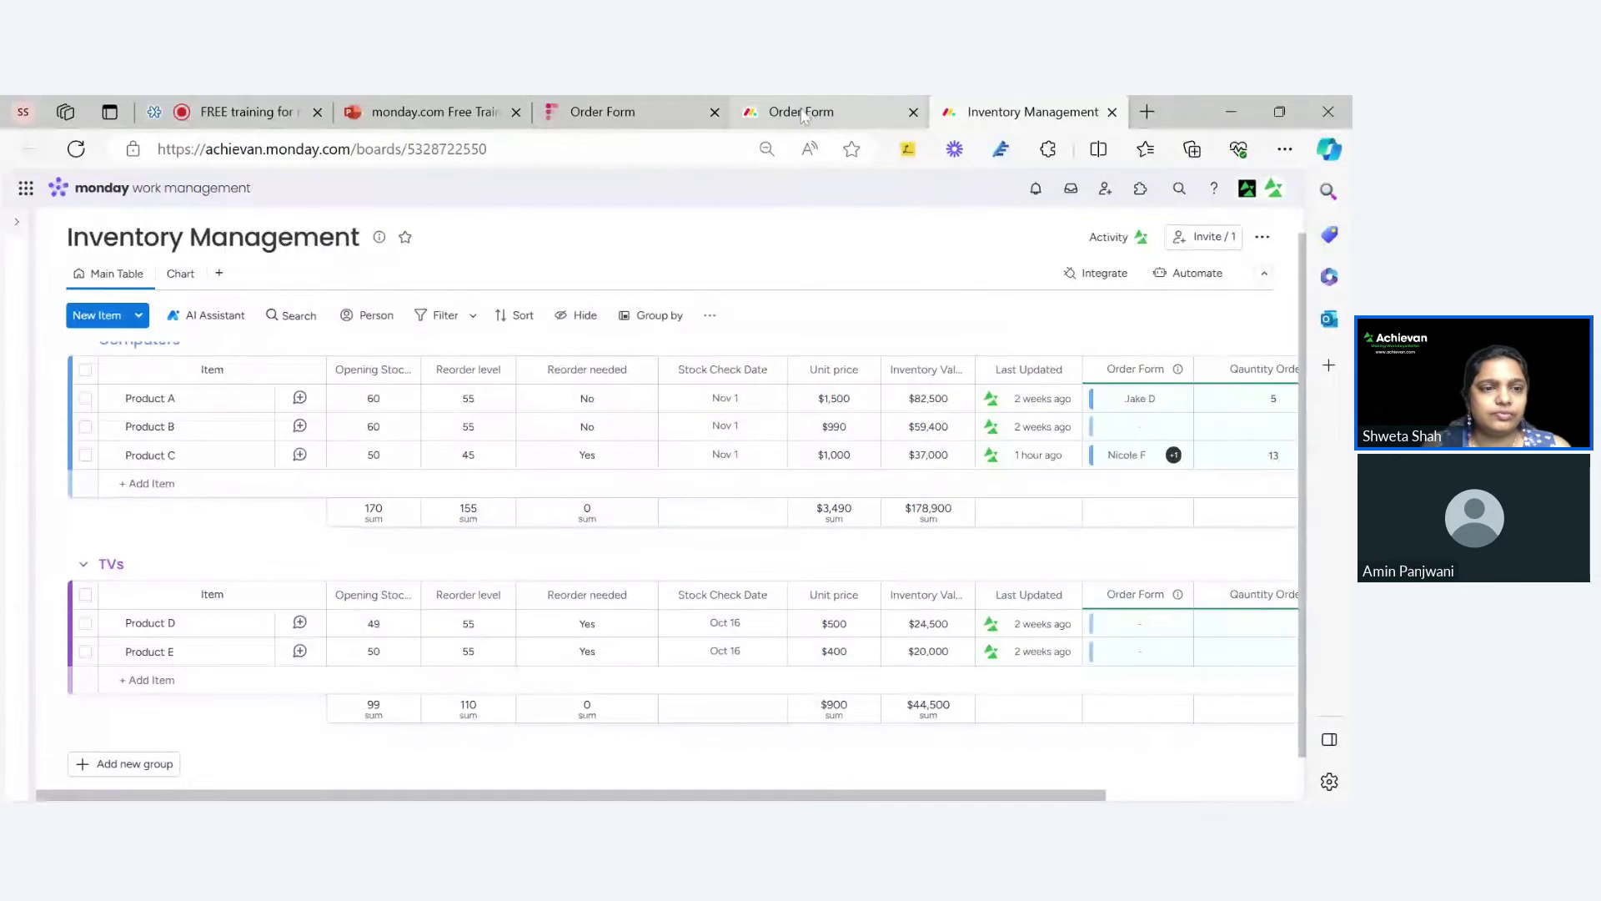
pyautogui.moveTo(197, 625)
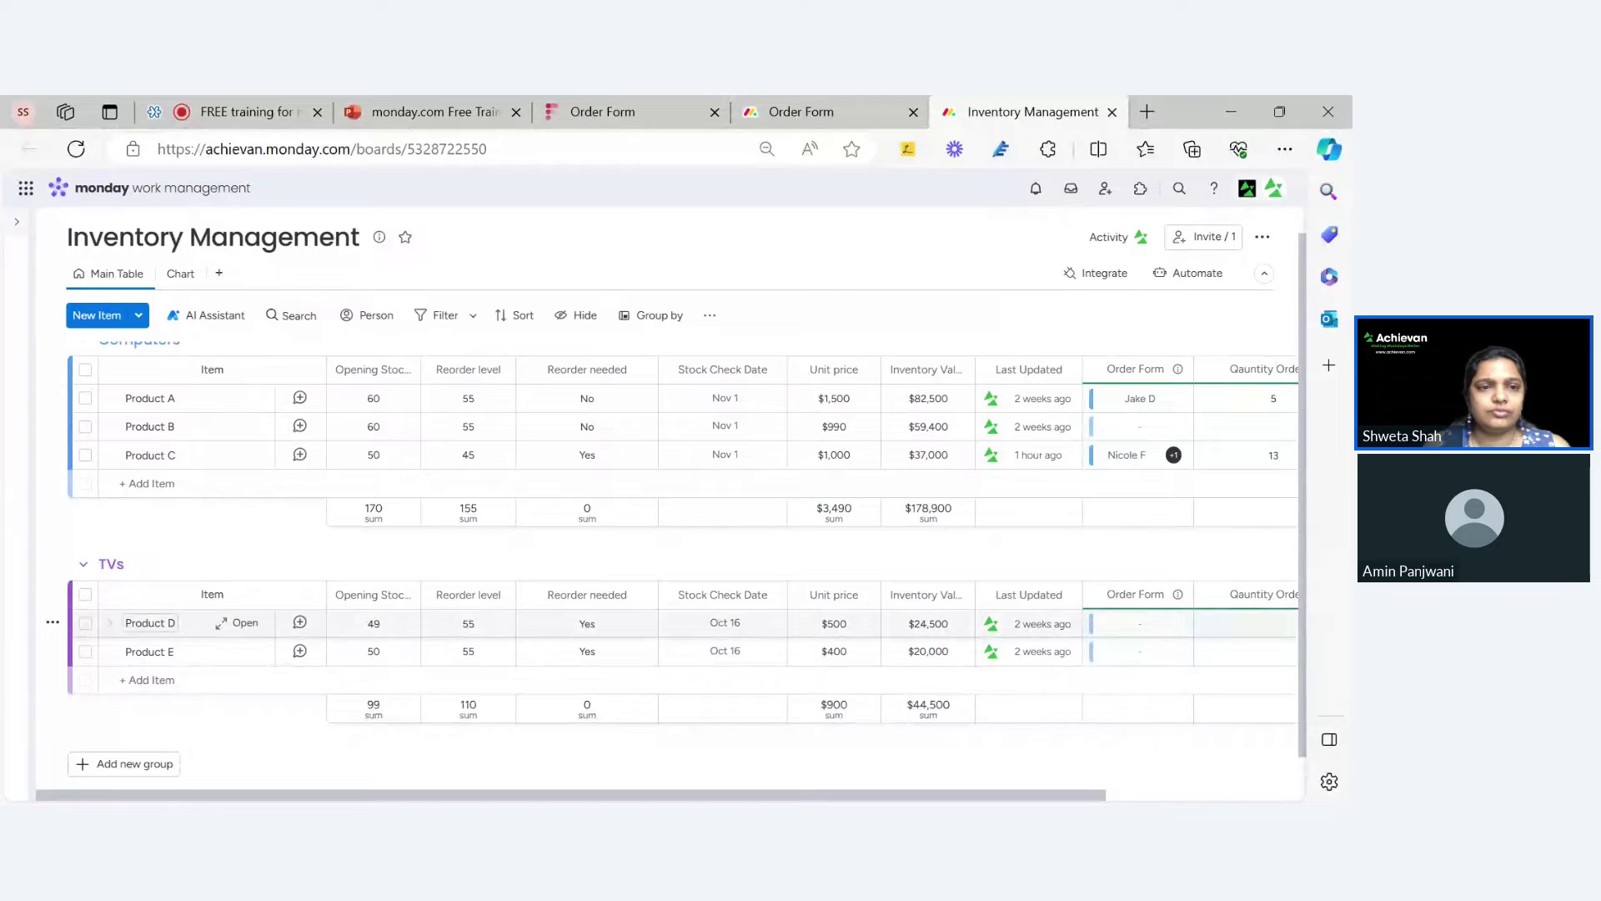
# Step: Check that the Product D status label matches the inventory item name Product D
pyautogui.click(151, 623)
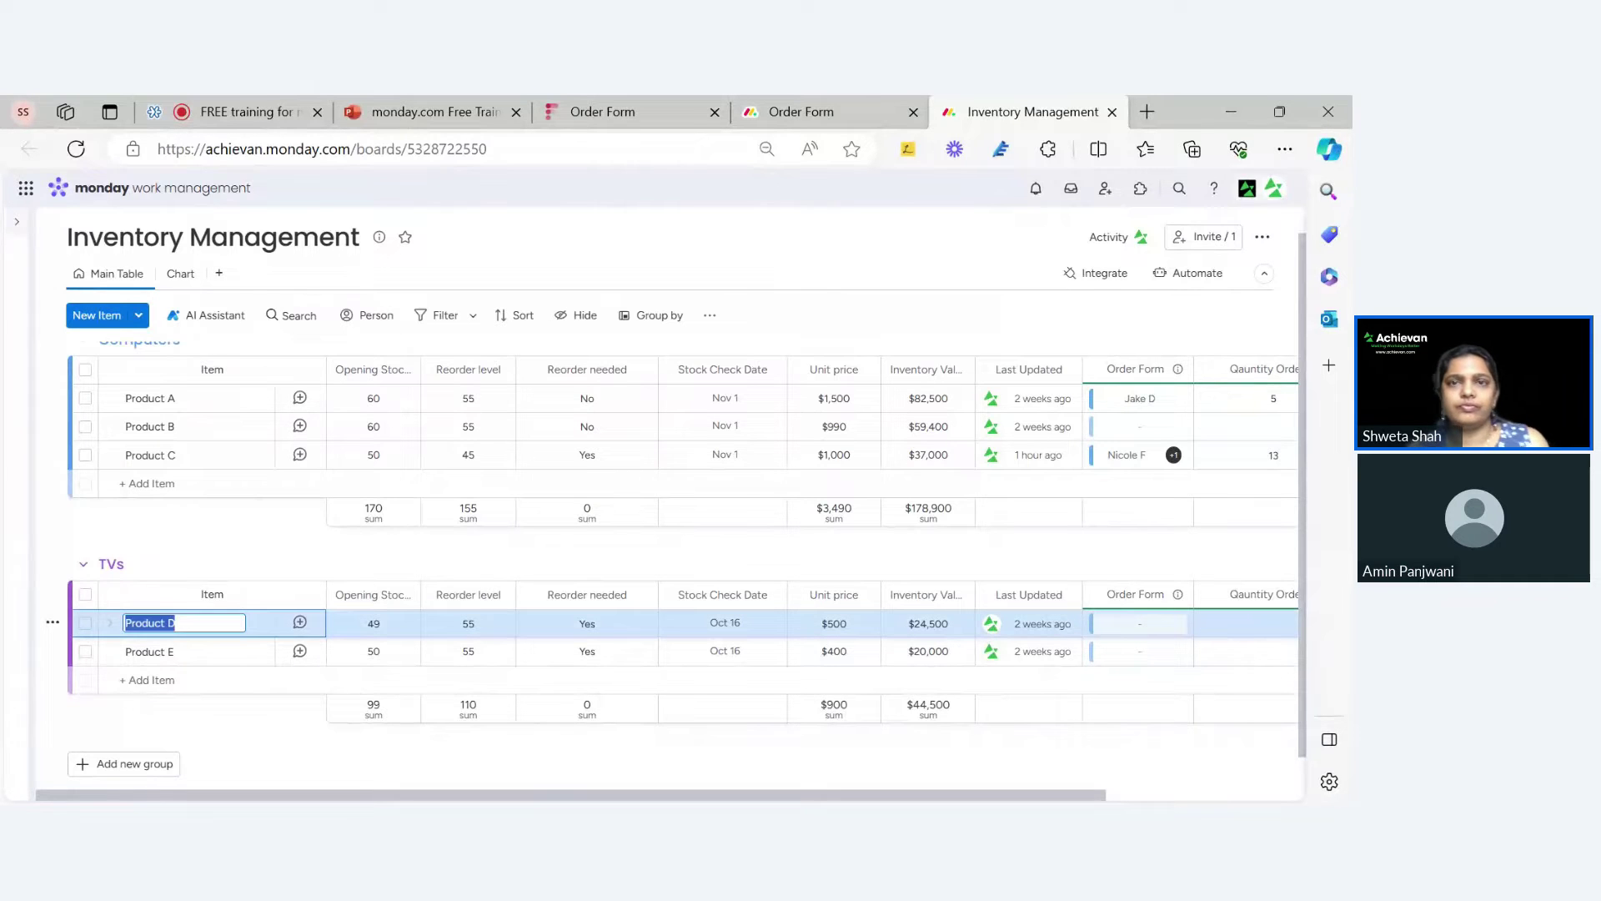
pyautogui.hotkey('ctrl', 'shift', 'Tab')
pyautogui.click(481, 521)
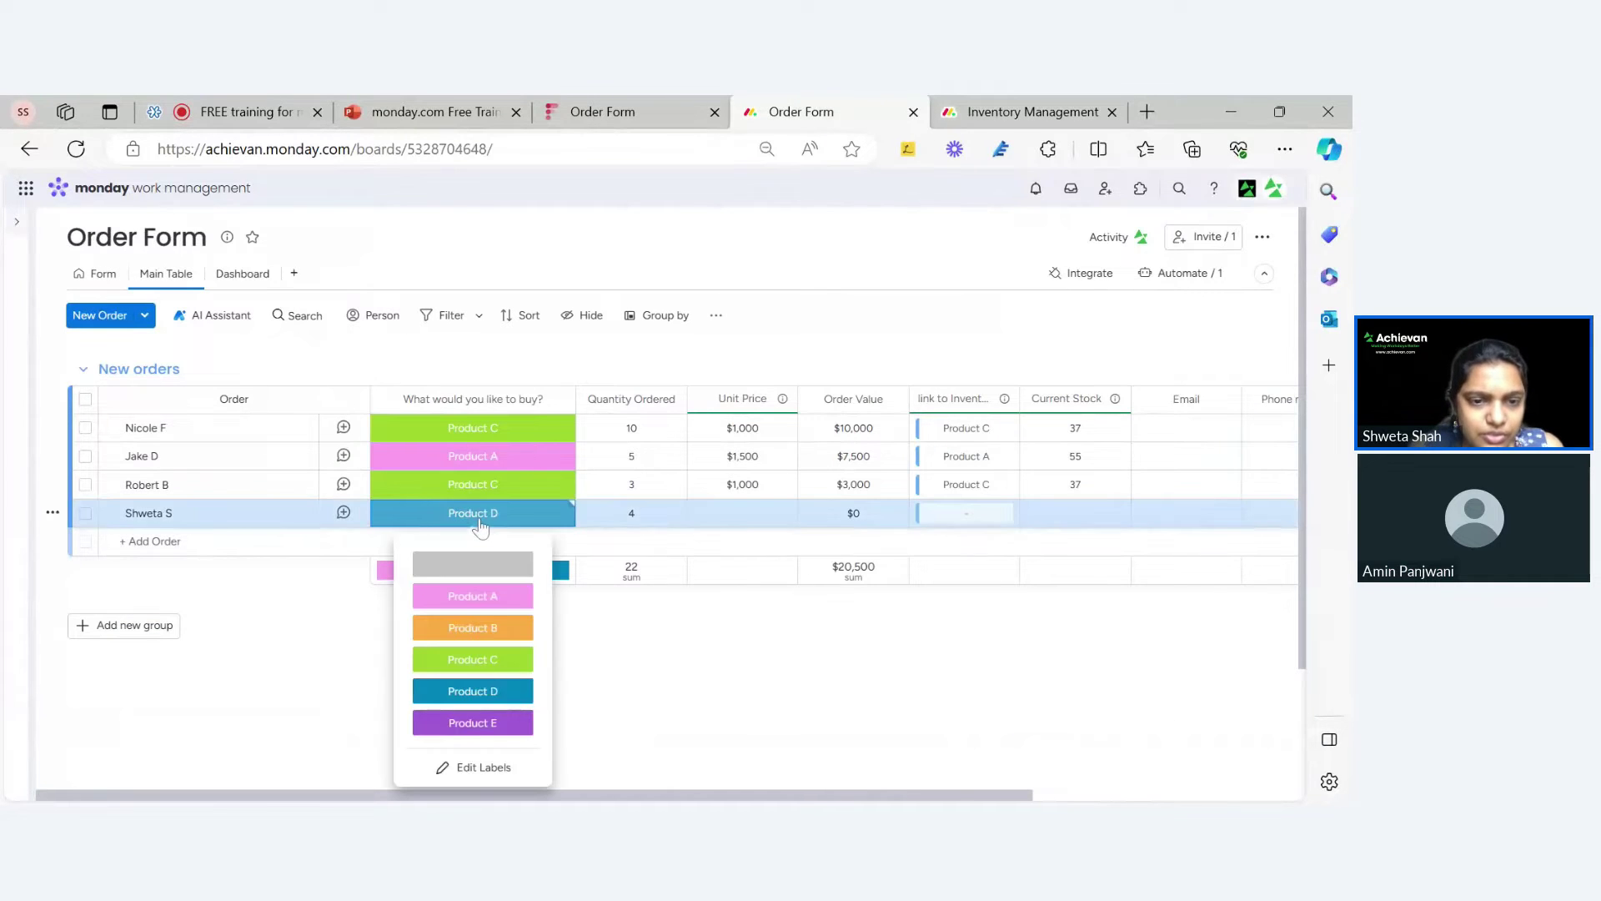
pyautogui.click(472, 768)
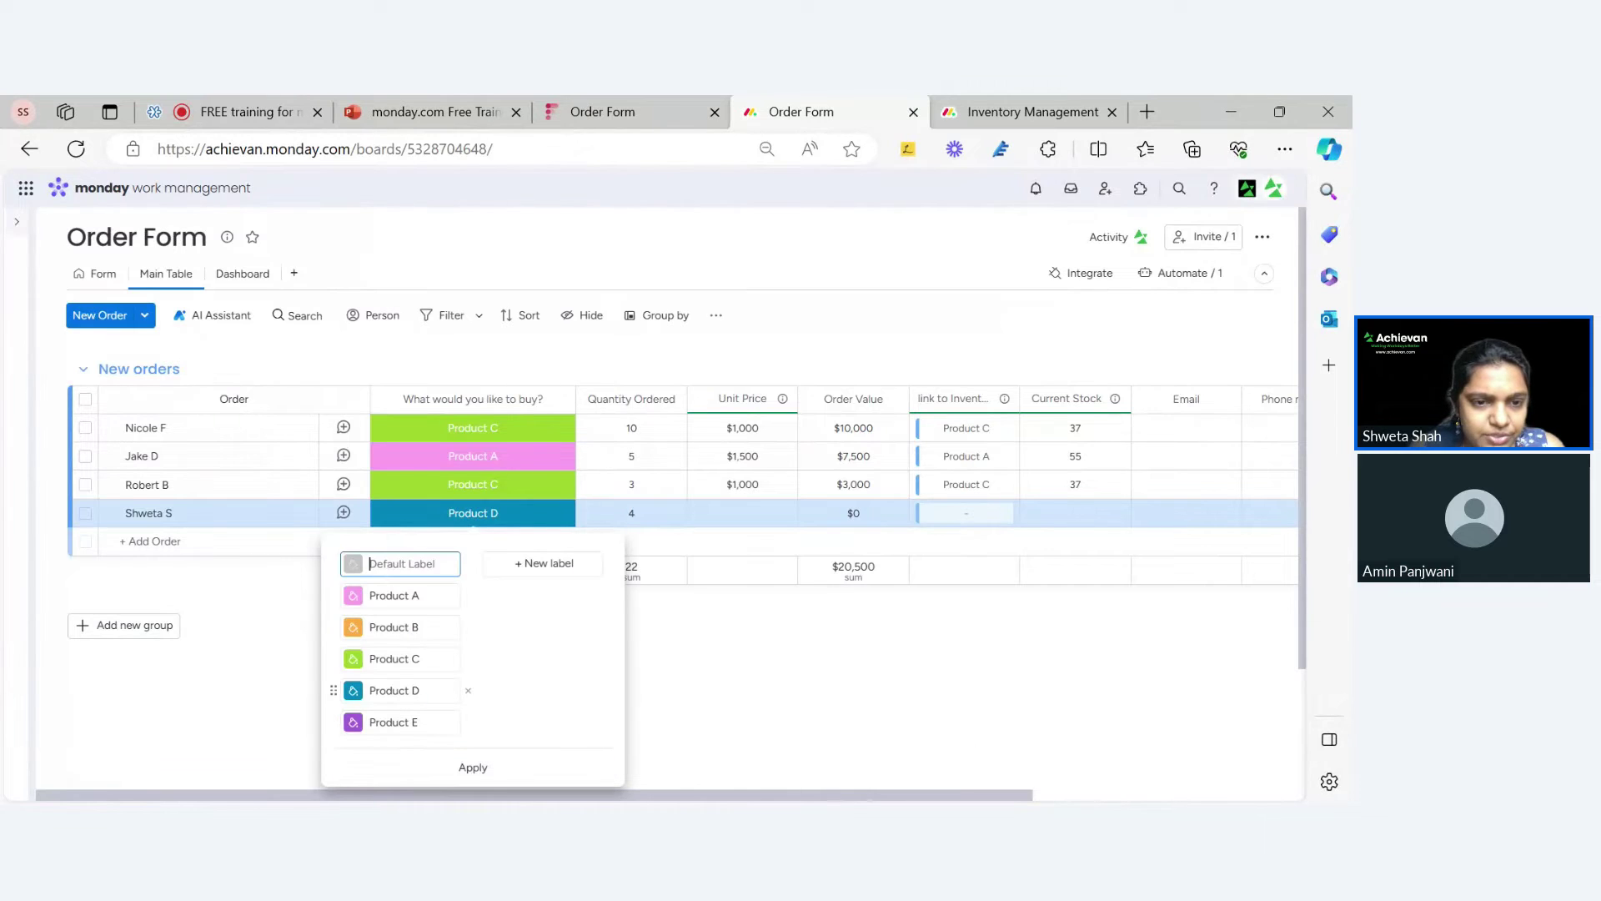
pyautogui.click(401, 691)
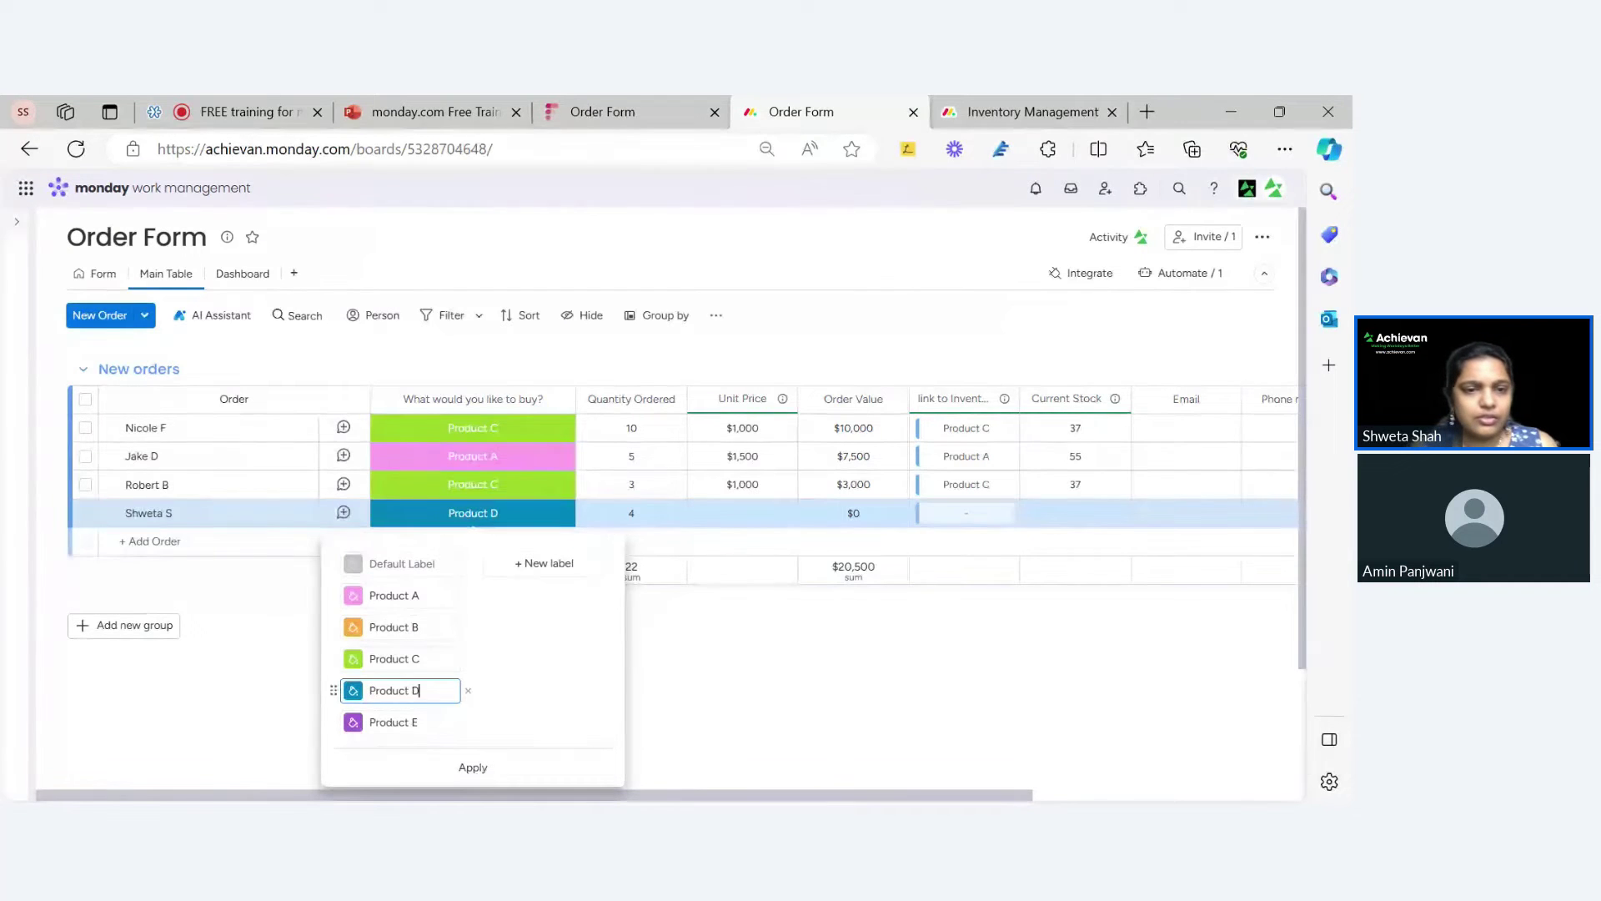
pyautogui.click(783, 745)
pyautogui.click(507, 519)
pyautogui.click(599, 766)
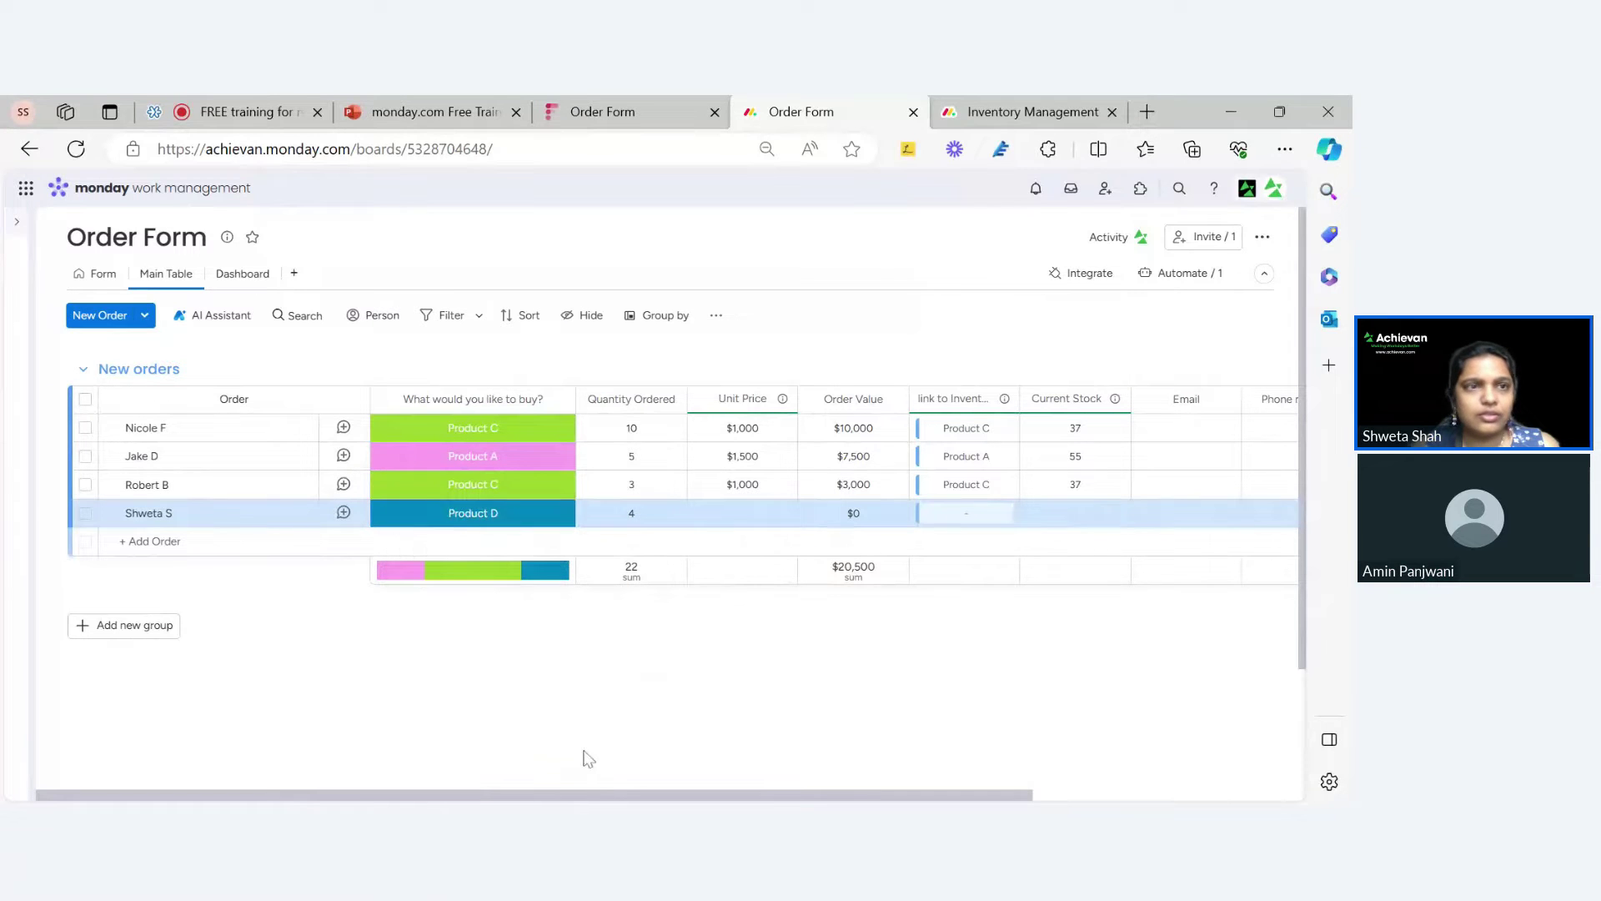
# Step: Reload the Order Form board, check the submitted form page, and recheck the Product D order row
pyautogui.click(76, 150)
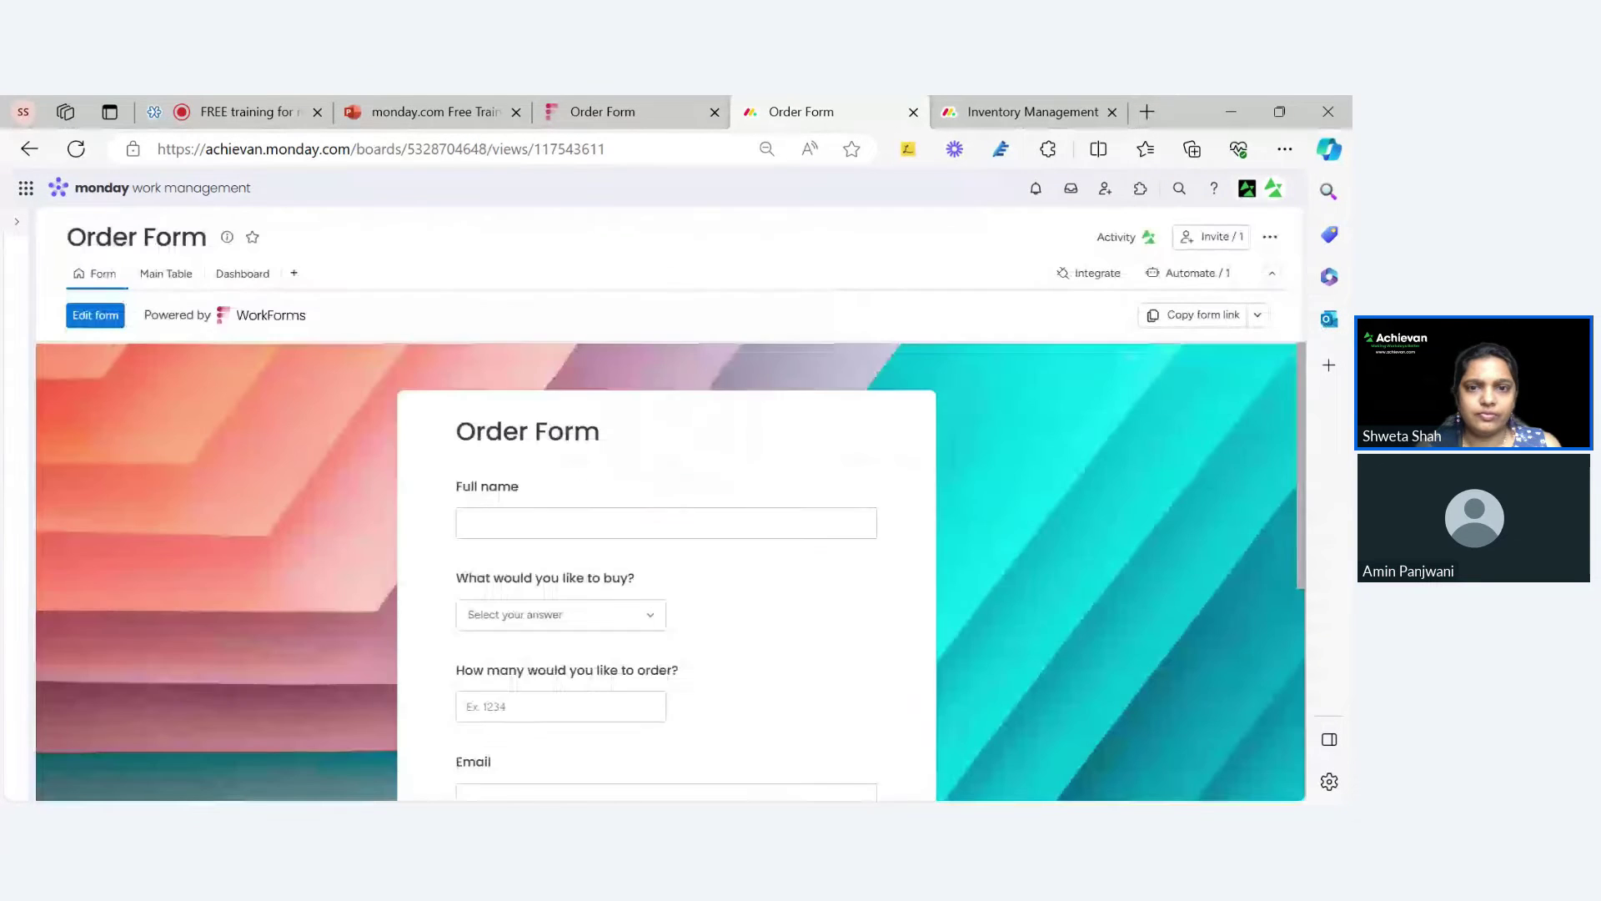
pyautogui.click(632, 103)
pyautogui.click(798, 114)
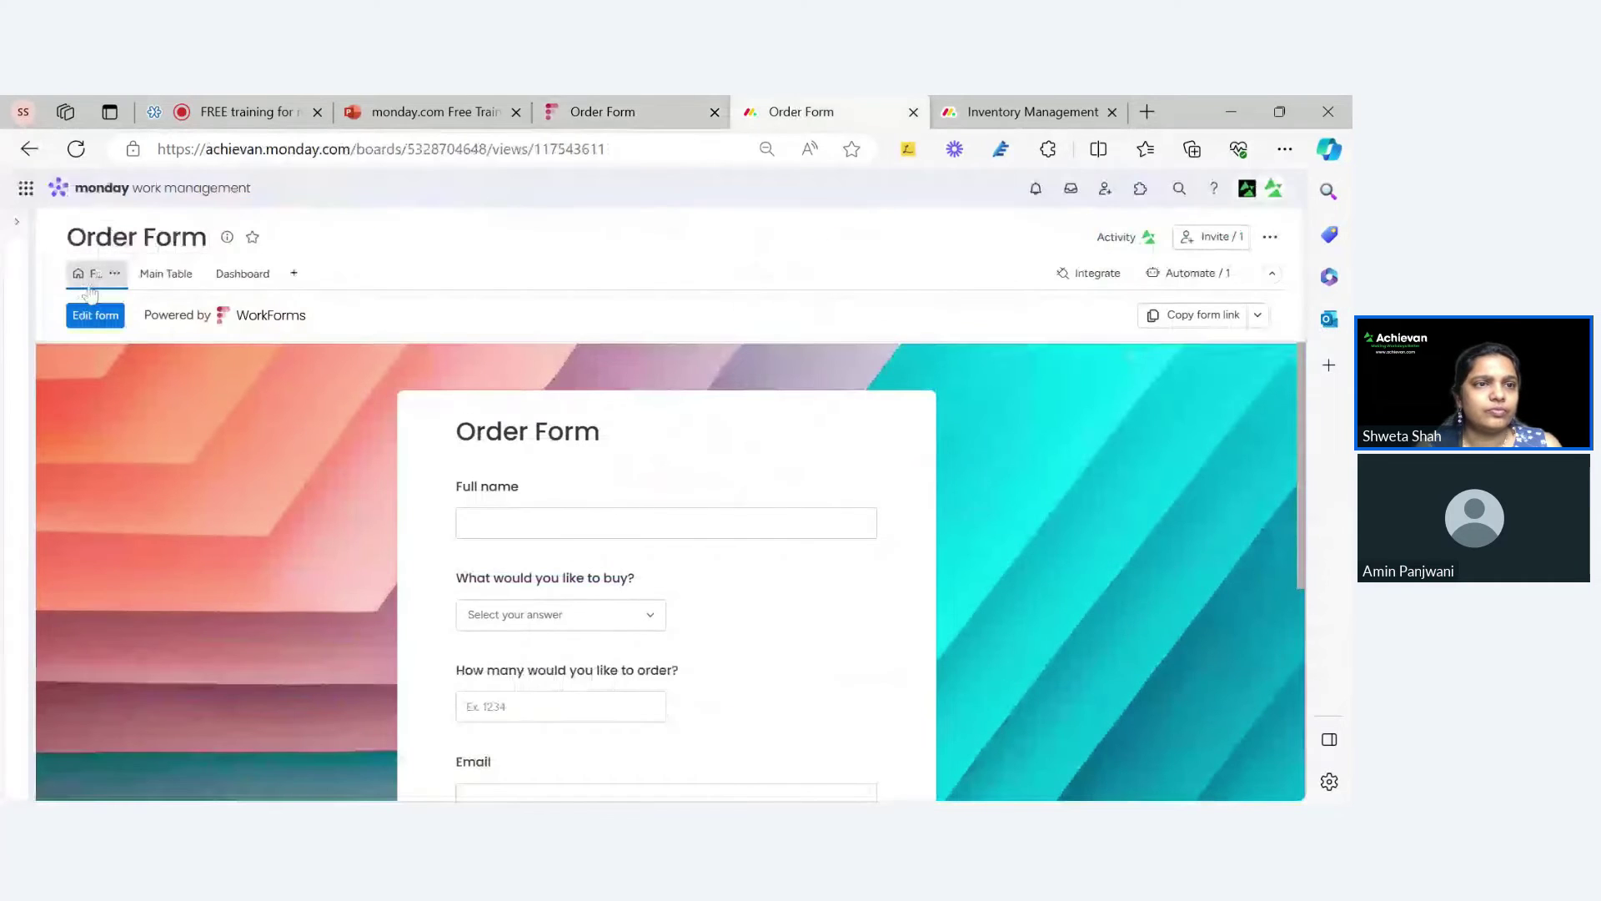
pyautogui.click(166, 274)
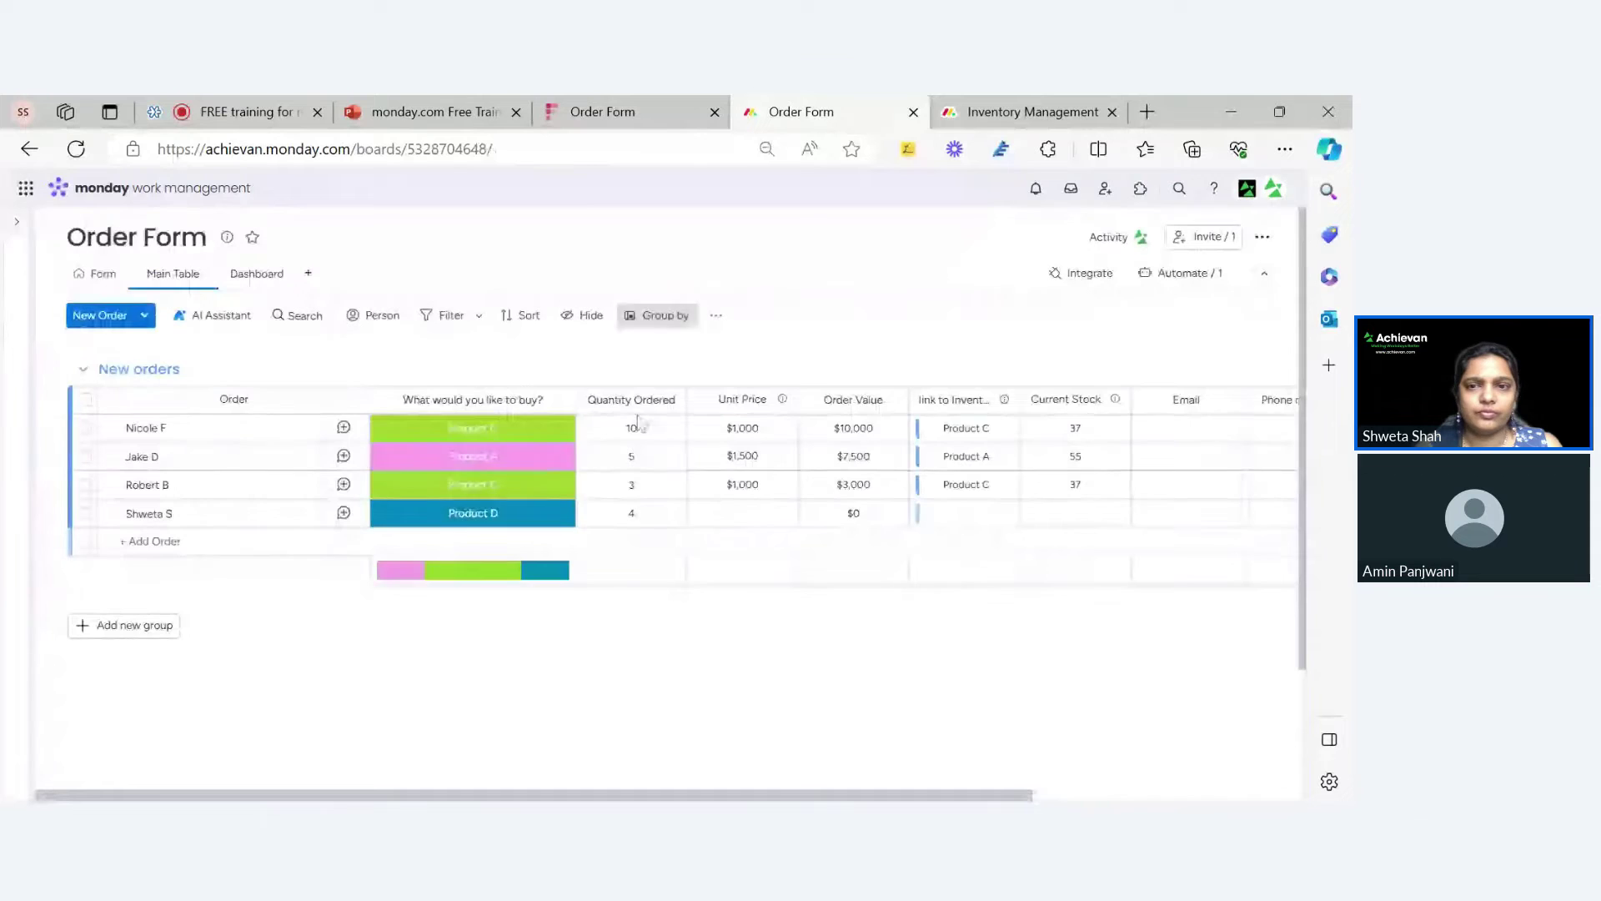
pyautogui.click(85, 513)
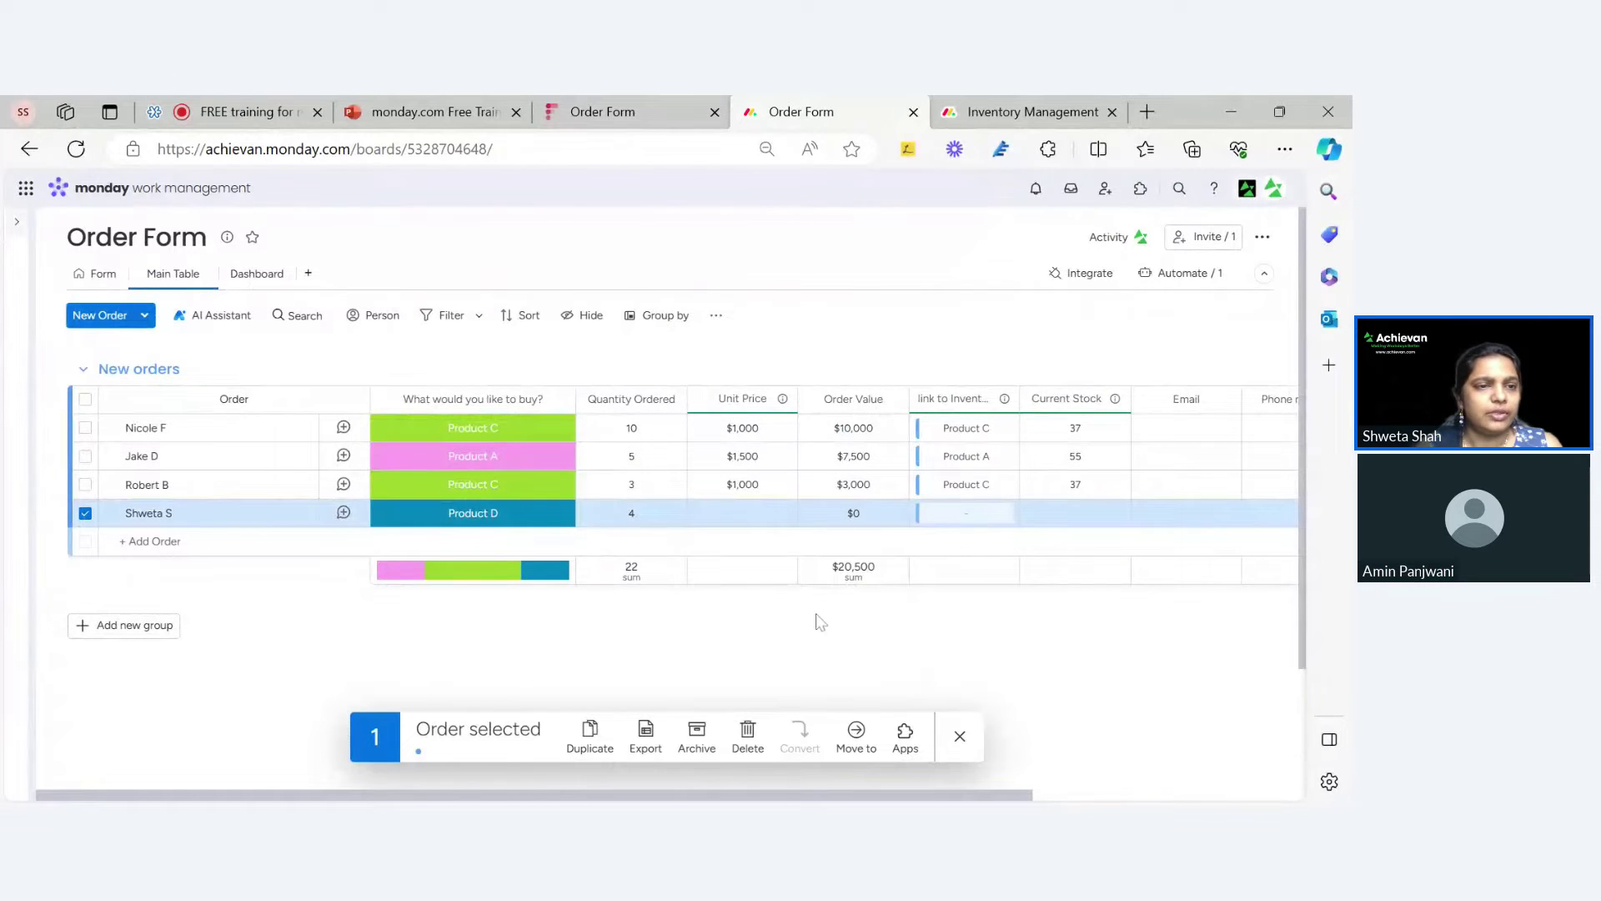
pyautogui.click(85, 513)
# Step: Reload the public order form and autofill the customer's full name
pyautogui.click(685, 112)
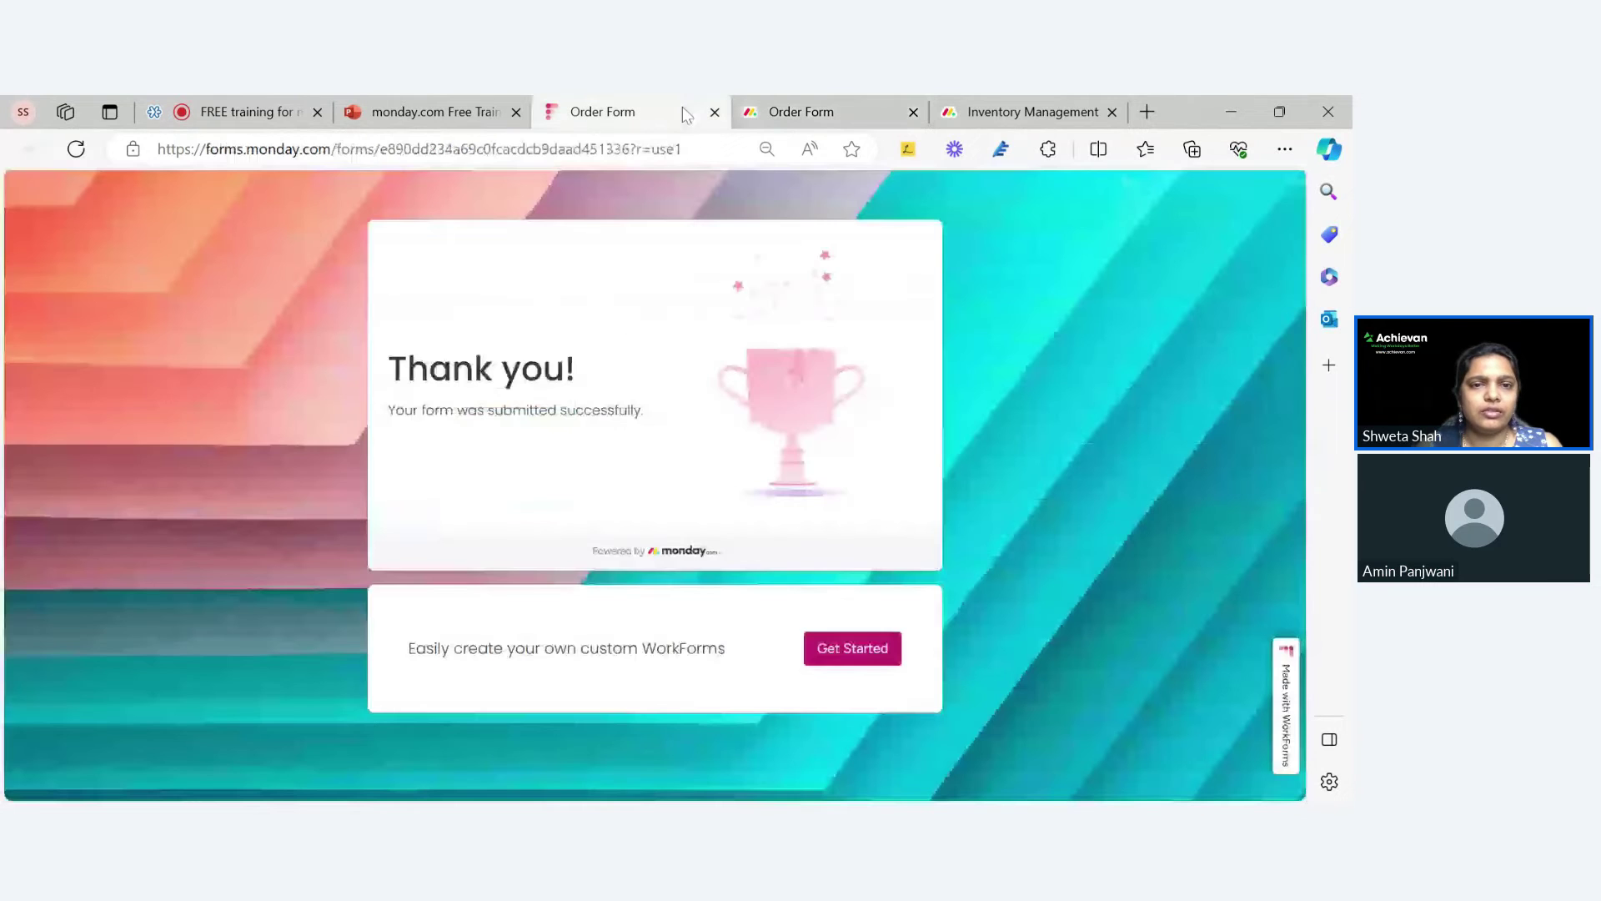
pyautogui.click(88, 159)
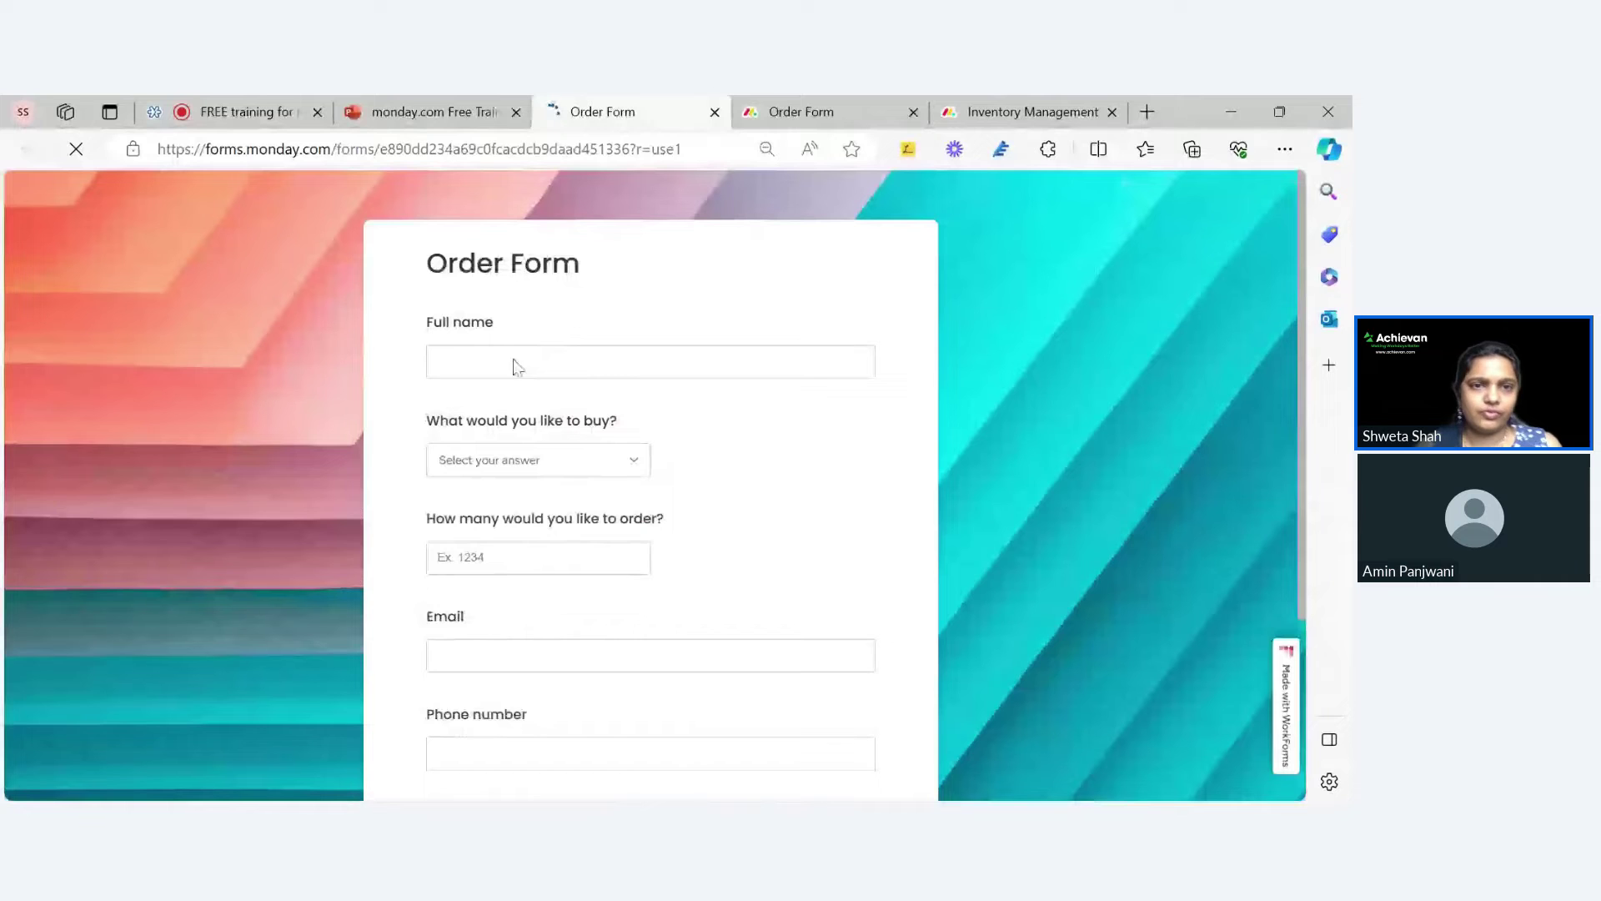
pyautogui.click(510, 361)
pyautogui.press('Down')
pyautogui.press('Return')
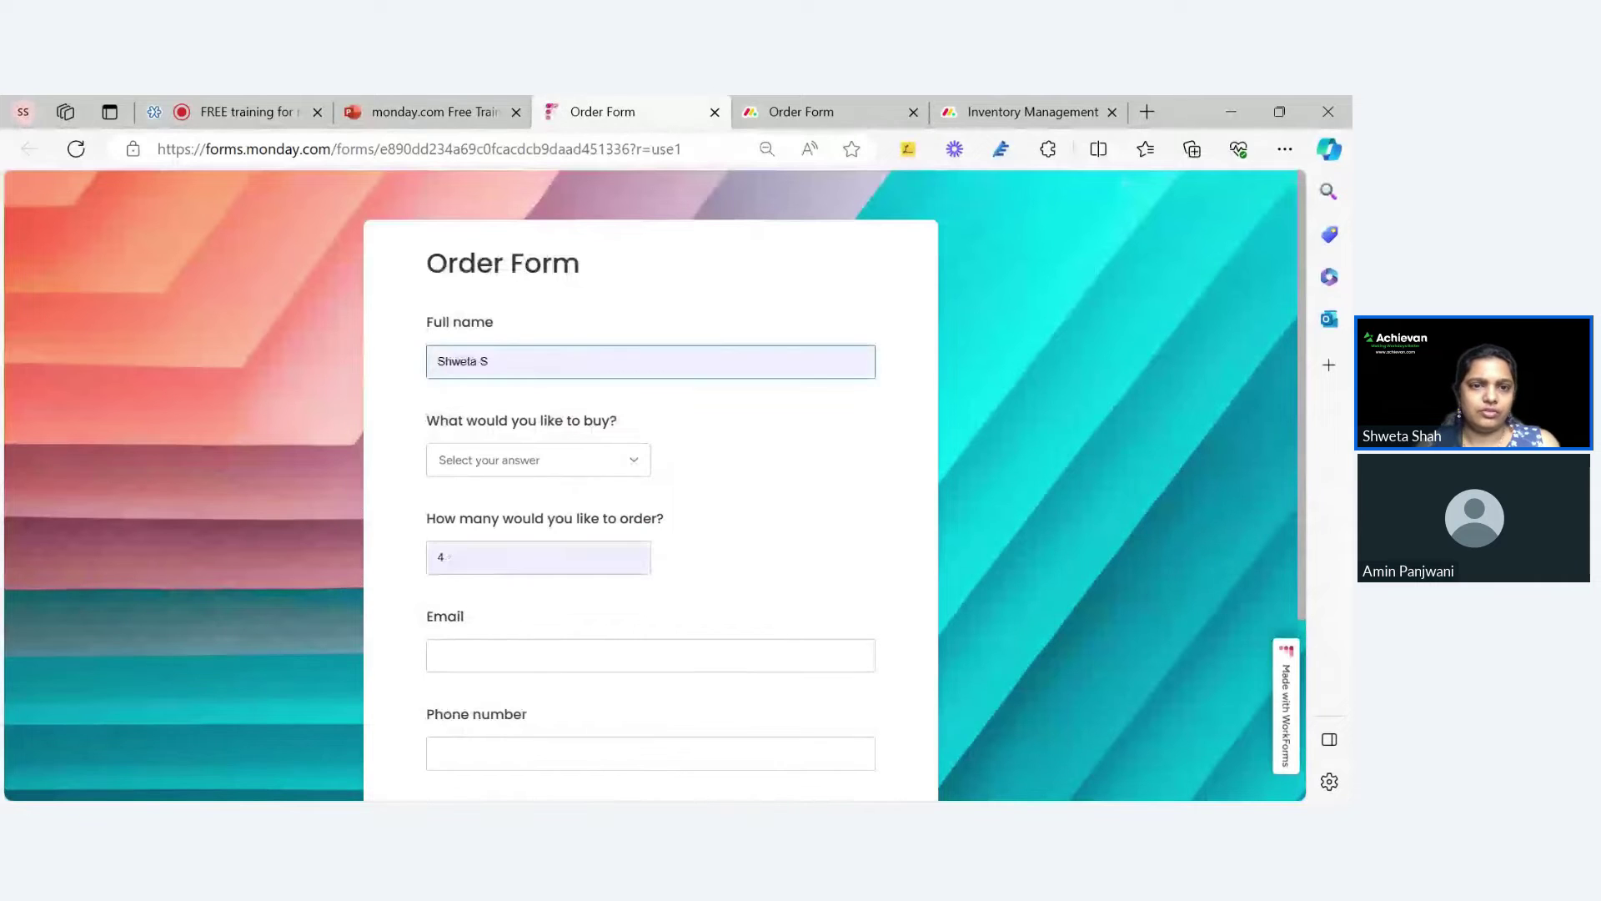
# Step: Choose Product B and set the order quantity to 10
pyautogui.click(529, 469)
pyautogui.click(517, 546)
pyautogui.click(500, 558)
pyautogui.write('10')
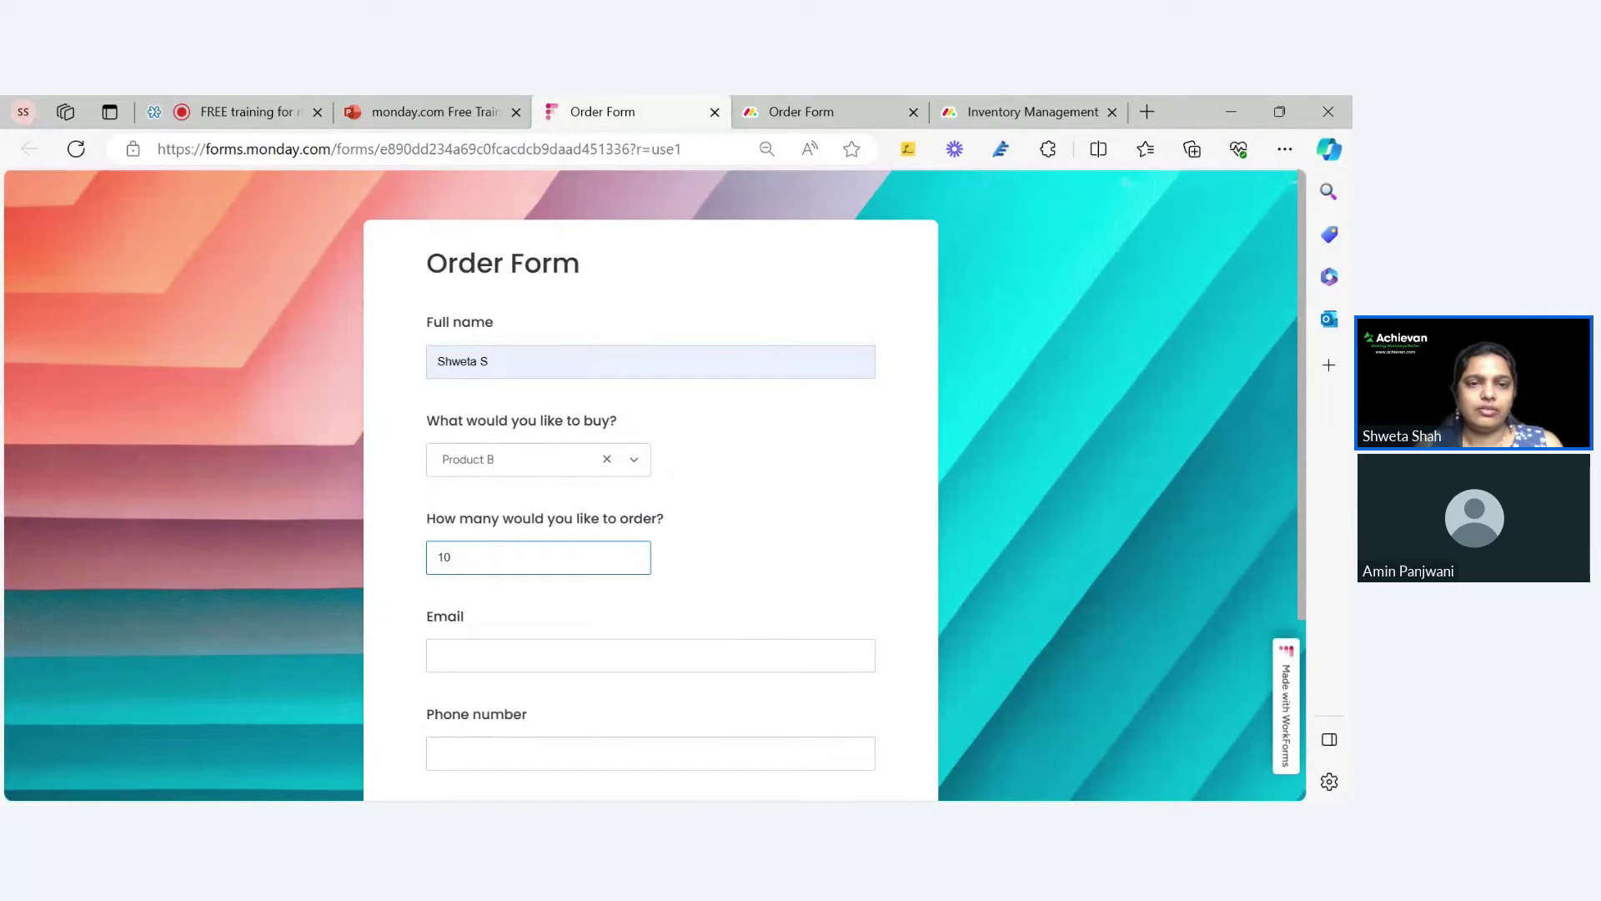
pyautogui.click(708, 532)
pyautogui.scroll(-3, 708, 529)
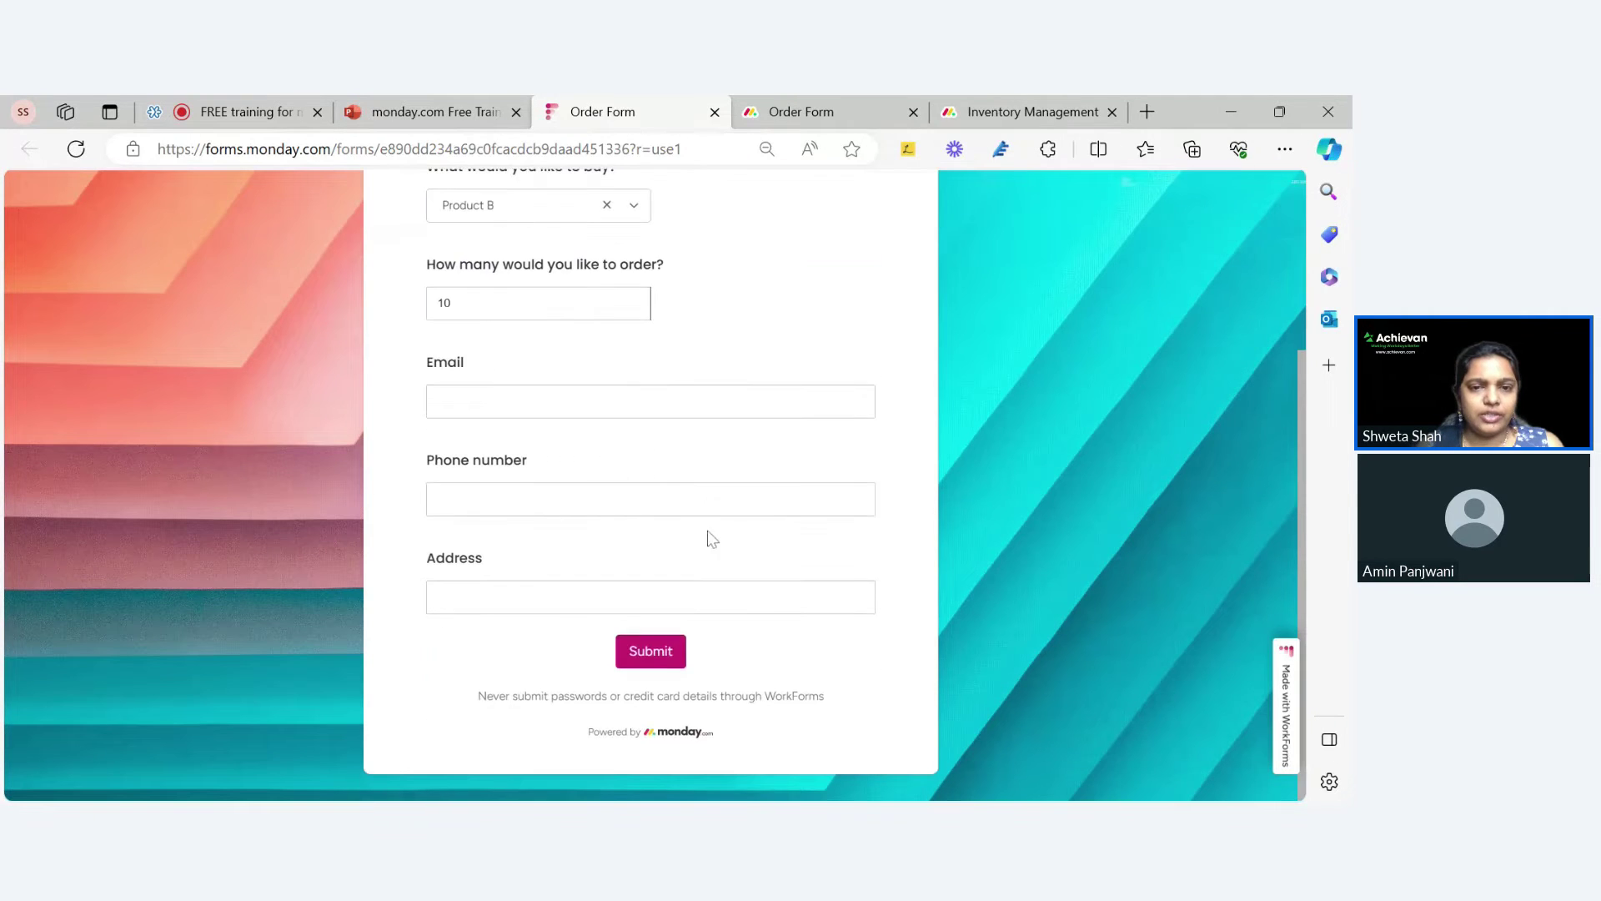
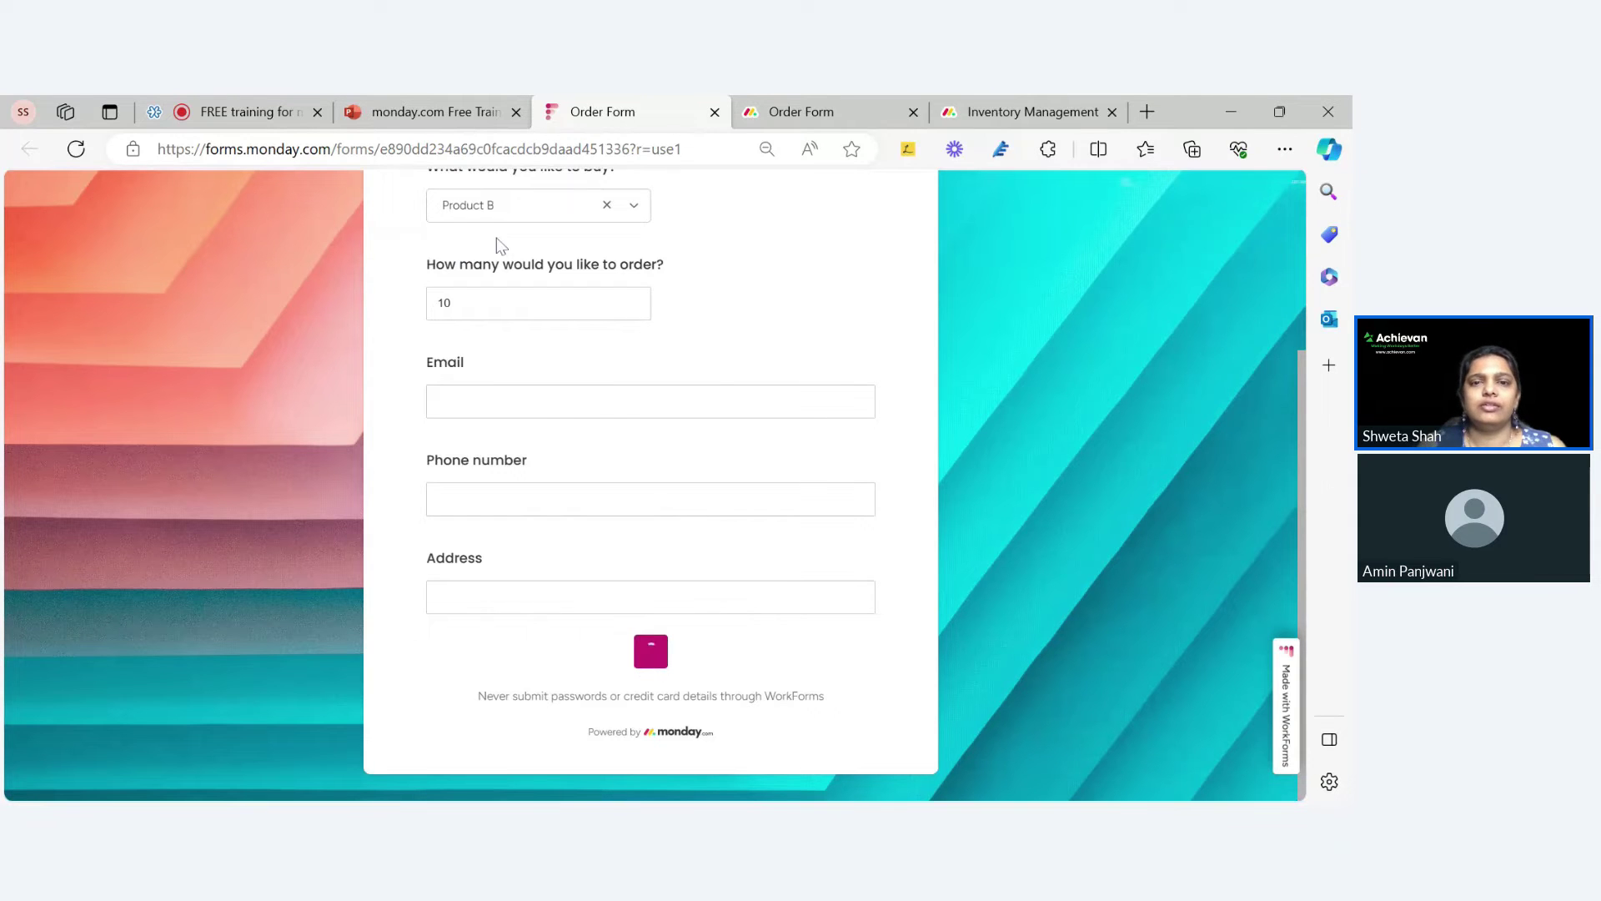
# Step: Inspect the new Product B order's product label on Order Form, then view Inventory Management
pyautogui.click(816, 111)
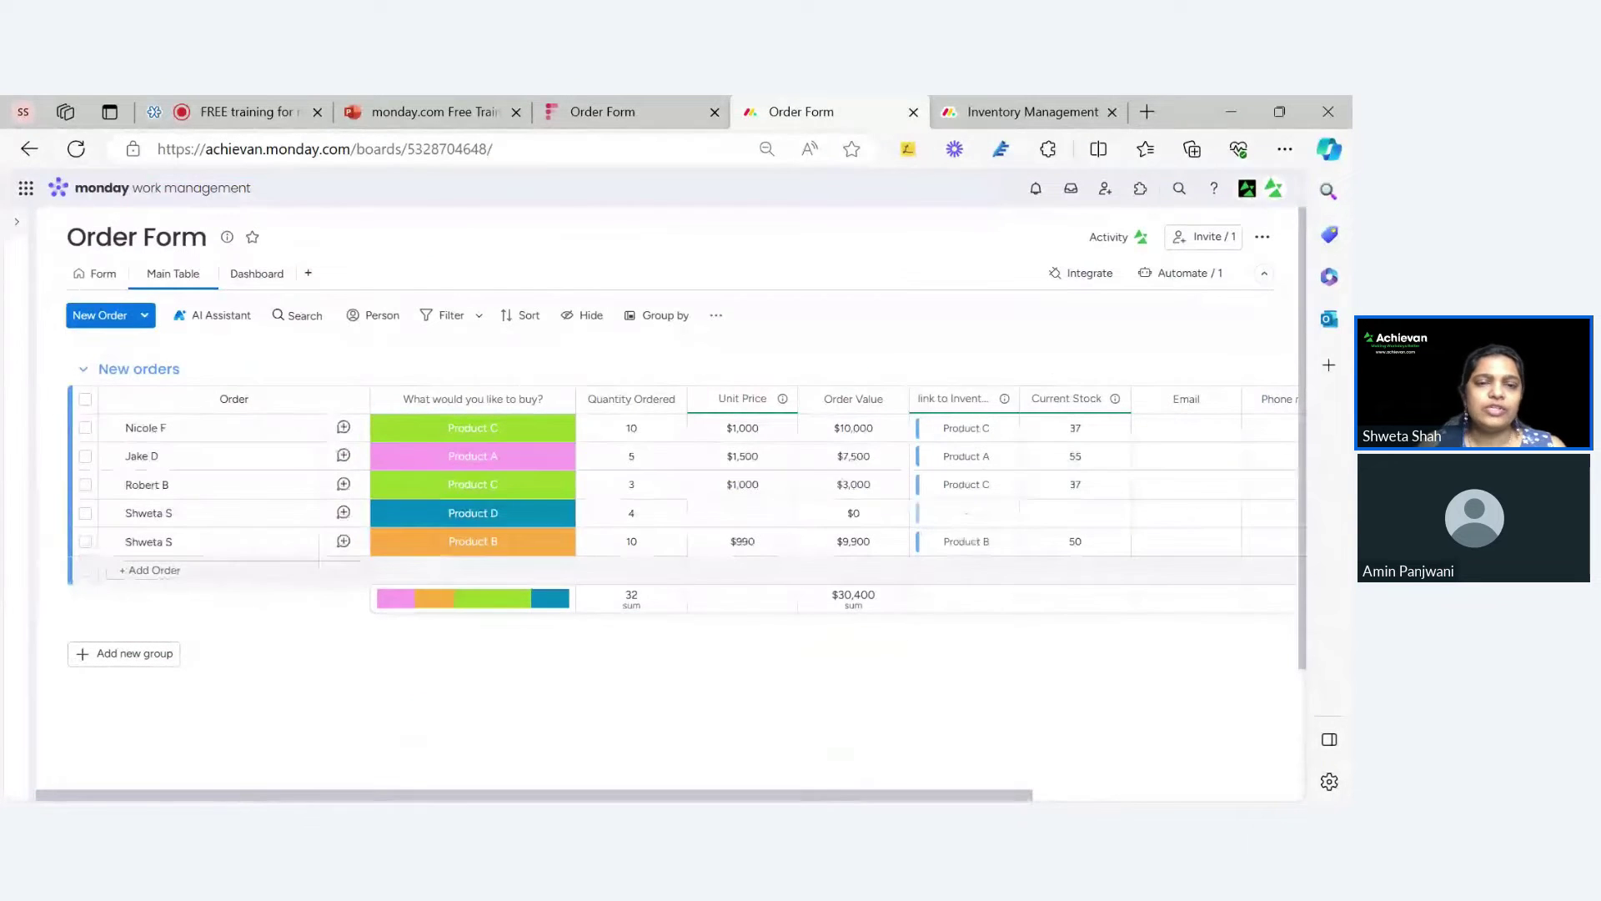
pyautogui.moveTo(21, 376)
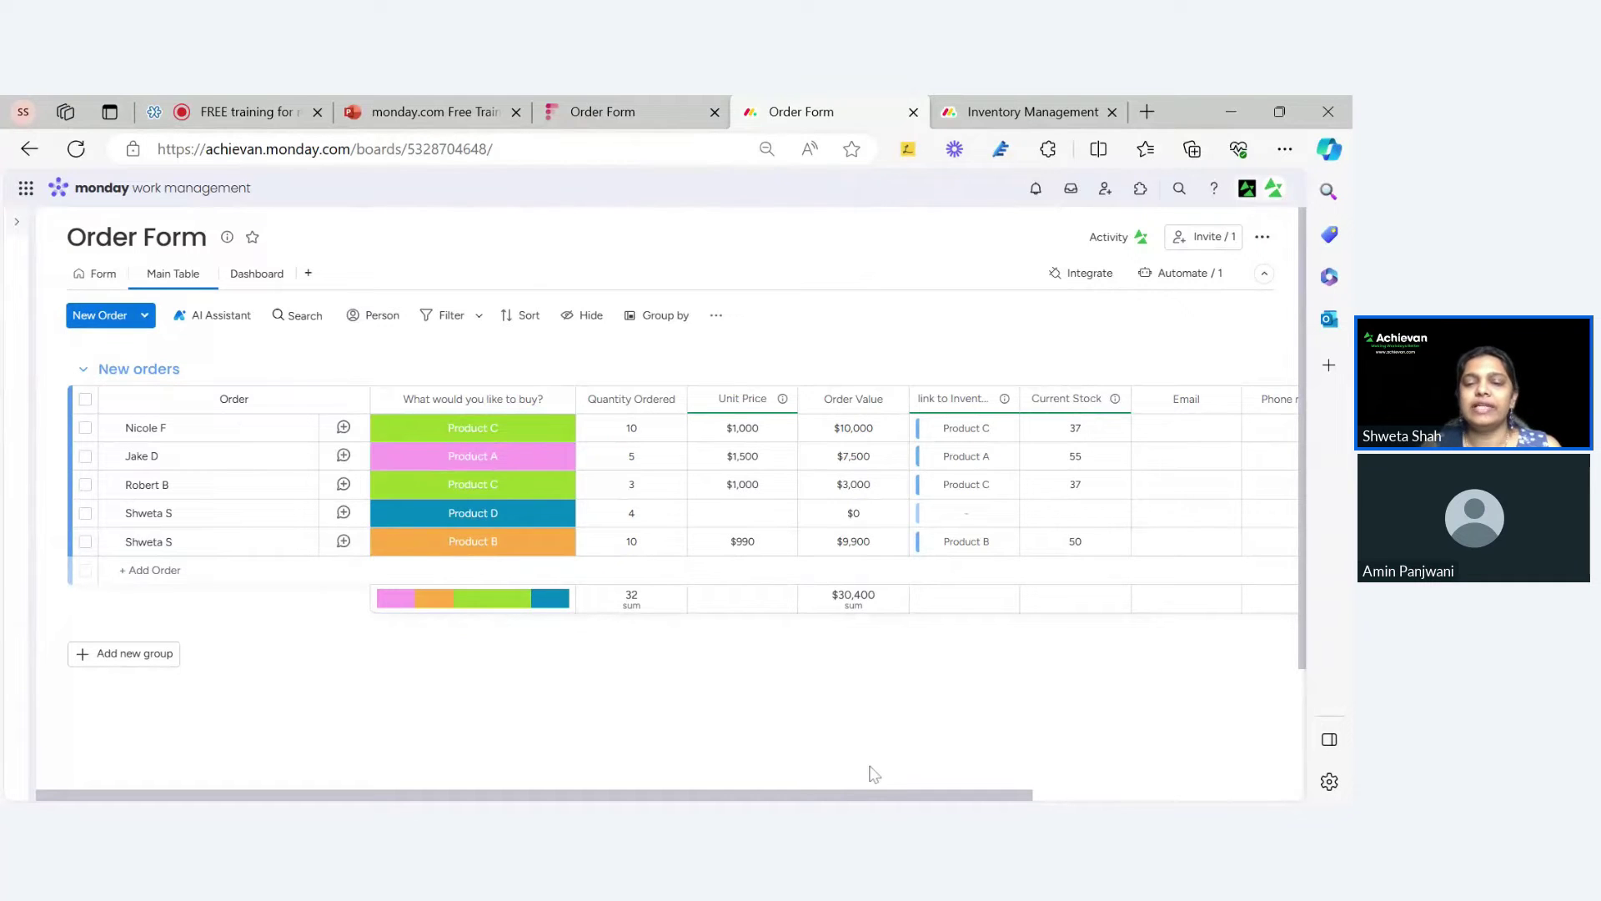
pyautogui.click(505, 551)
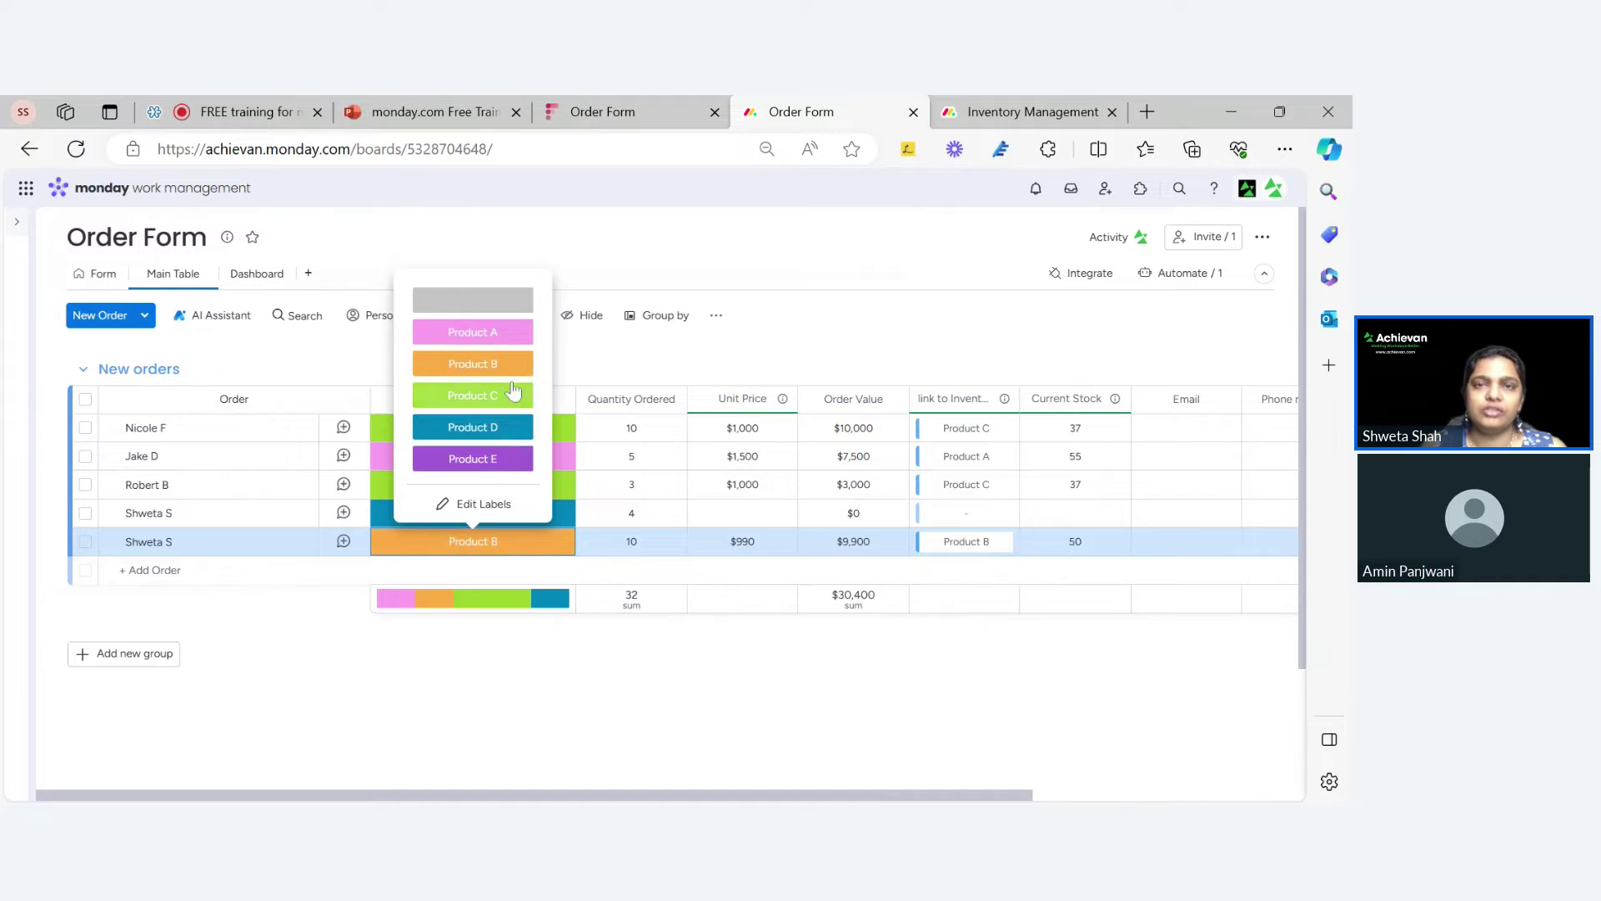
pyautogui.click(1009, 113)
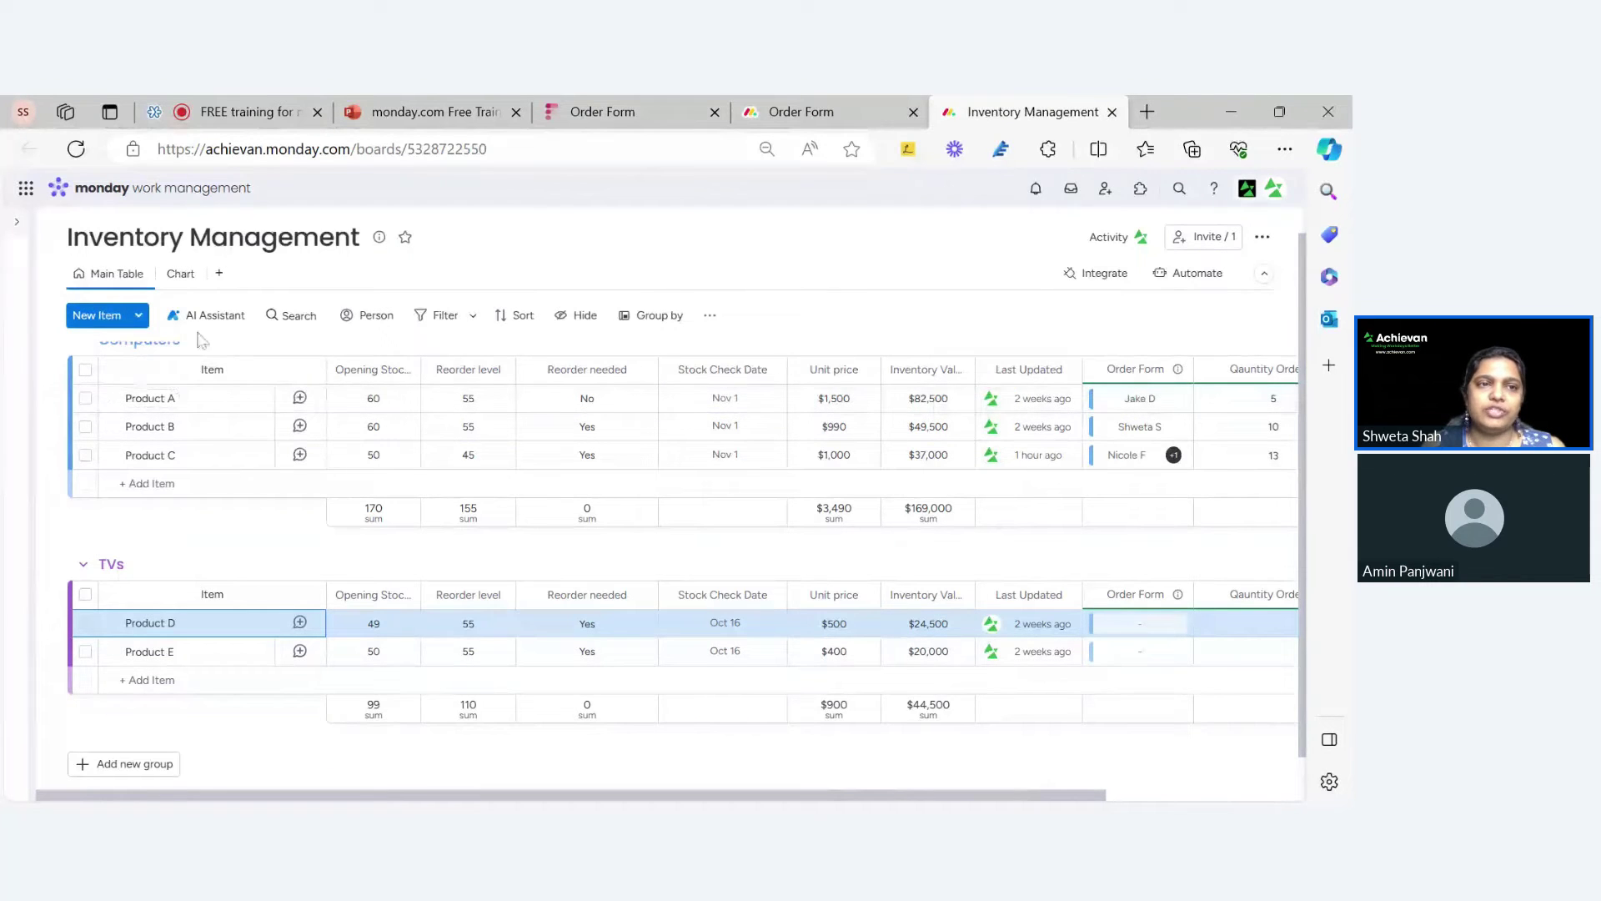
# Step: Scan the Inventory Management columns, then review the orders' product choices on Order Form
pyautogui.scroll(1, 201, 334)
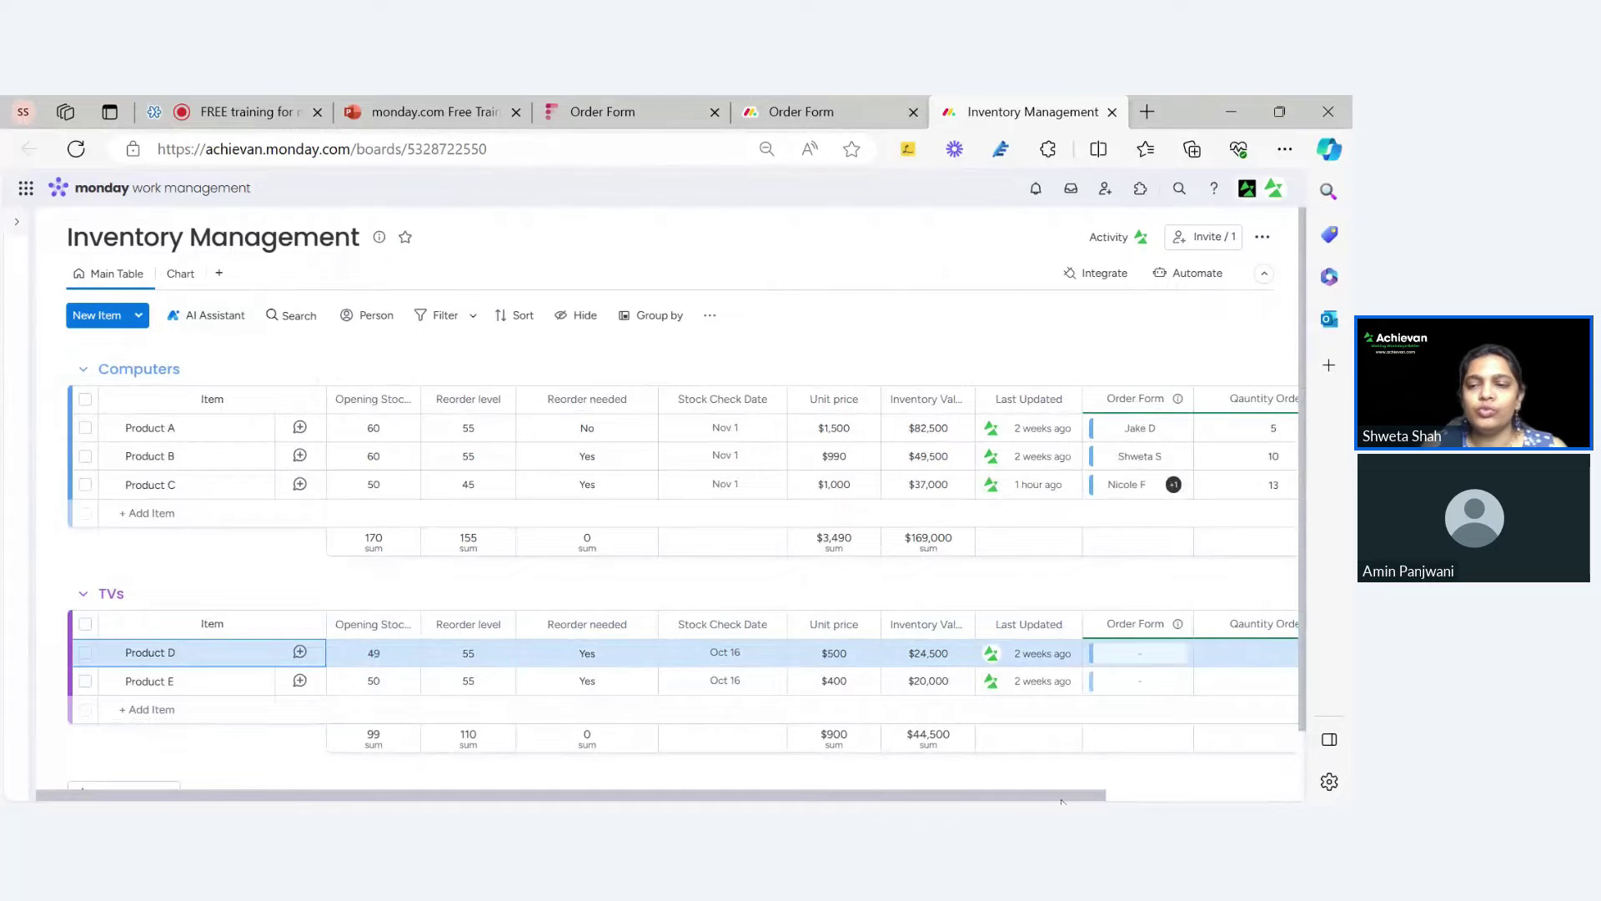
pyautogui.moveTo(1062, 803)
pyautogui.mouseDown()
pyautogui.moveTo(1266, 803)
pyautogui.moveTo(1077, 803)
pyautogui.mouseUp()
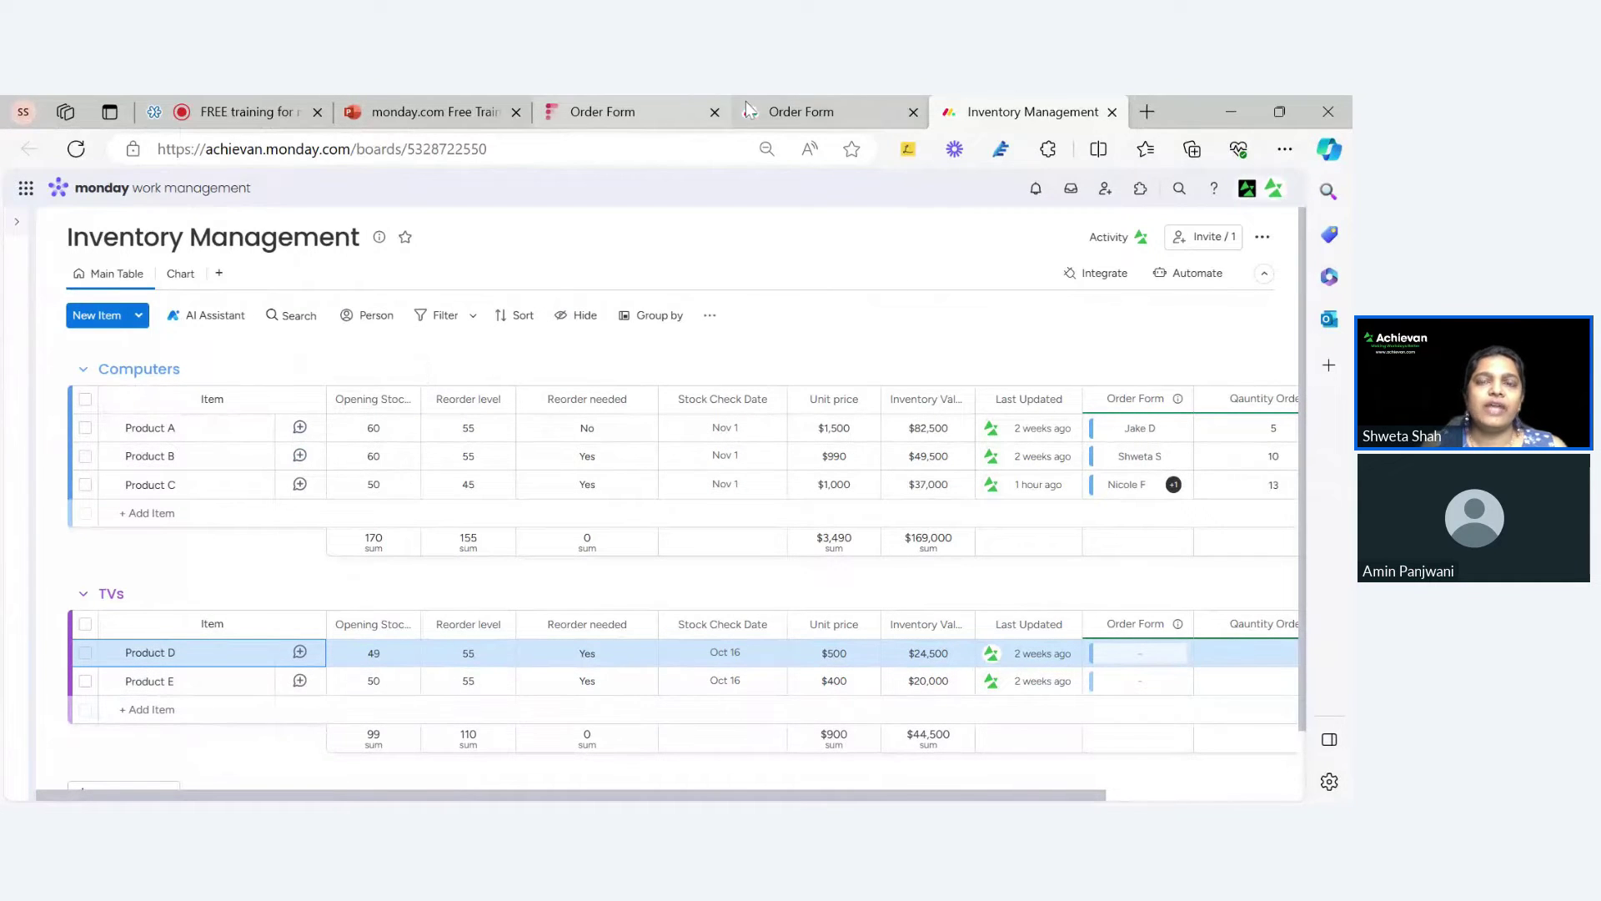
pyautogui.click(769, 115)
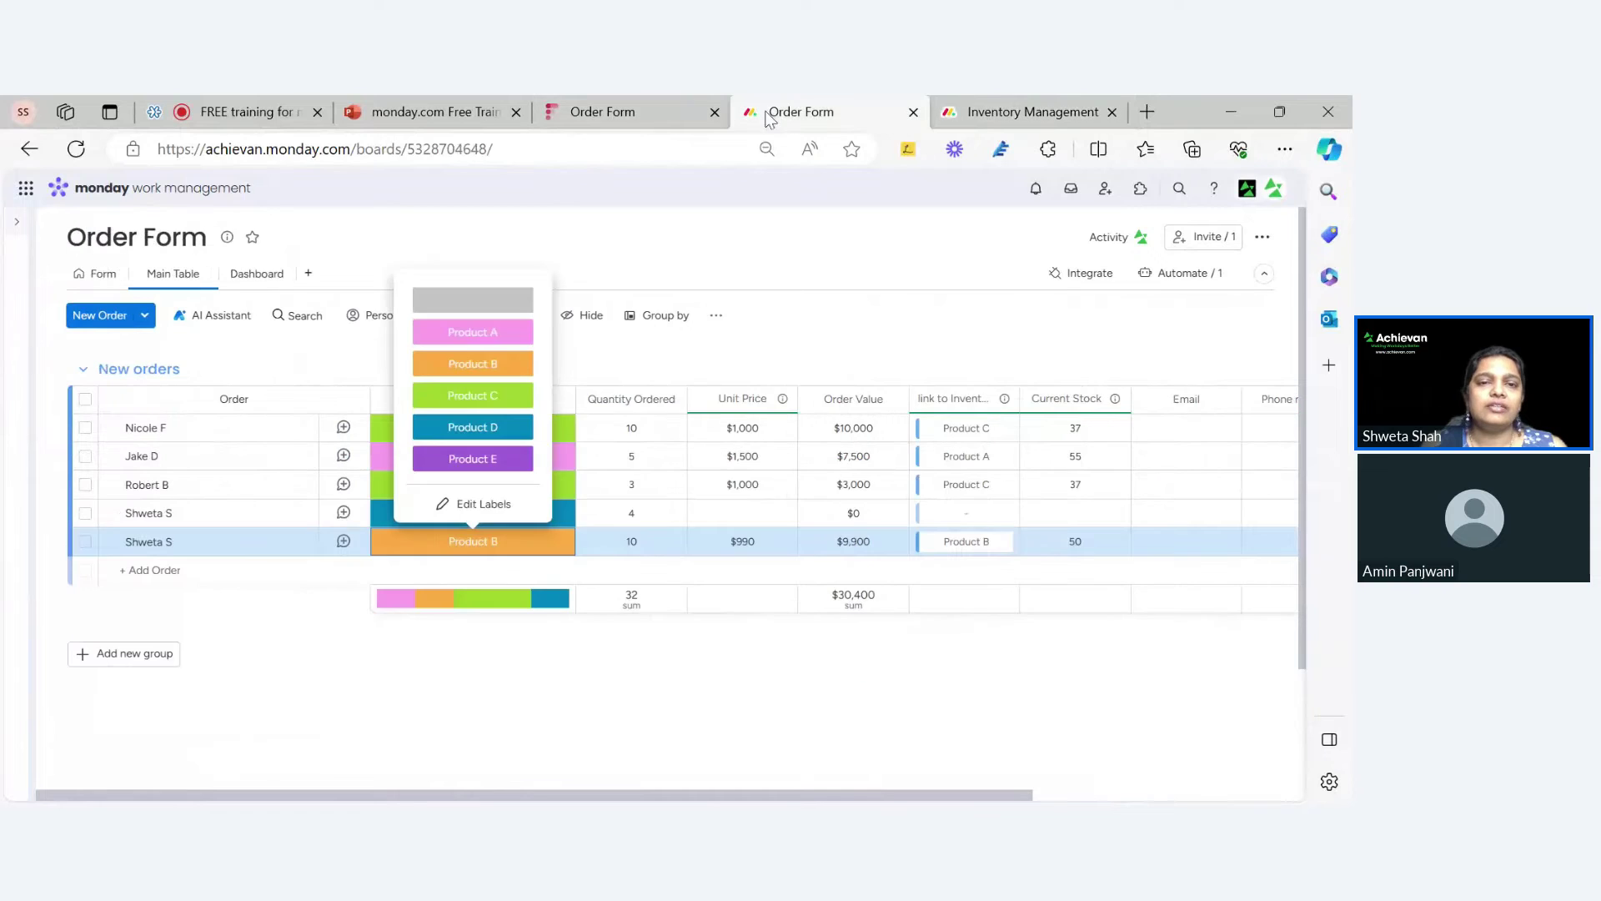
pyautogui.click(844, 338)
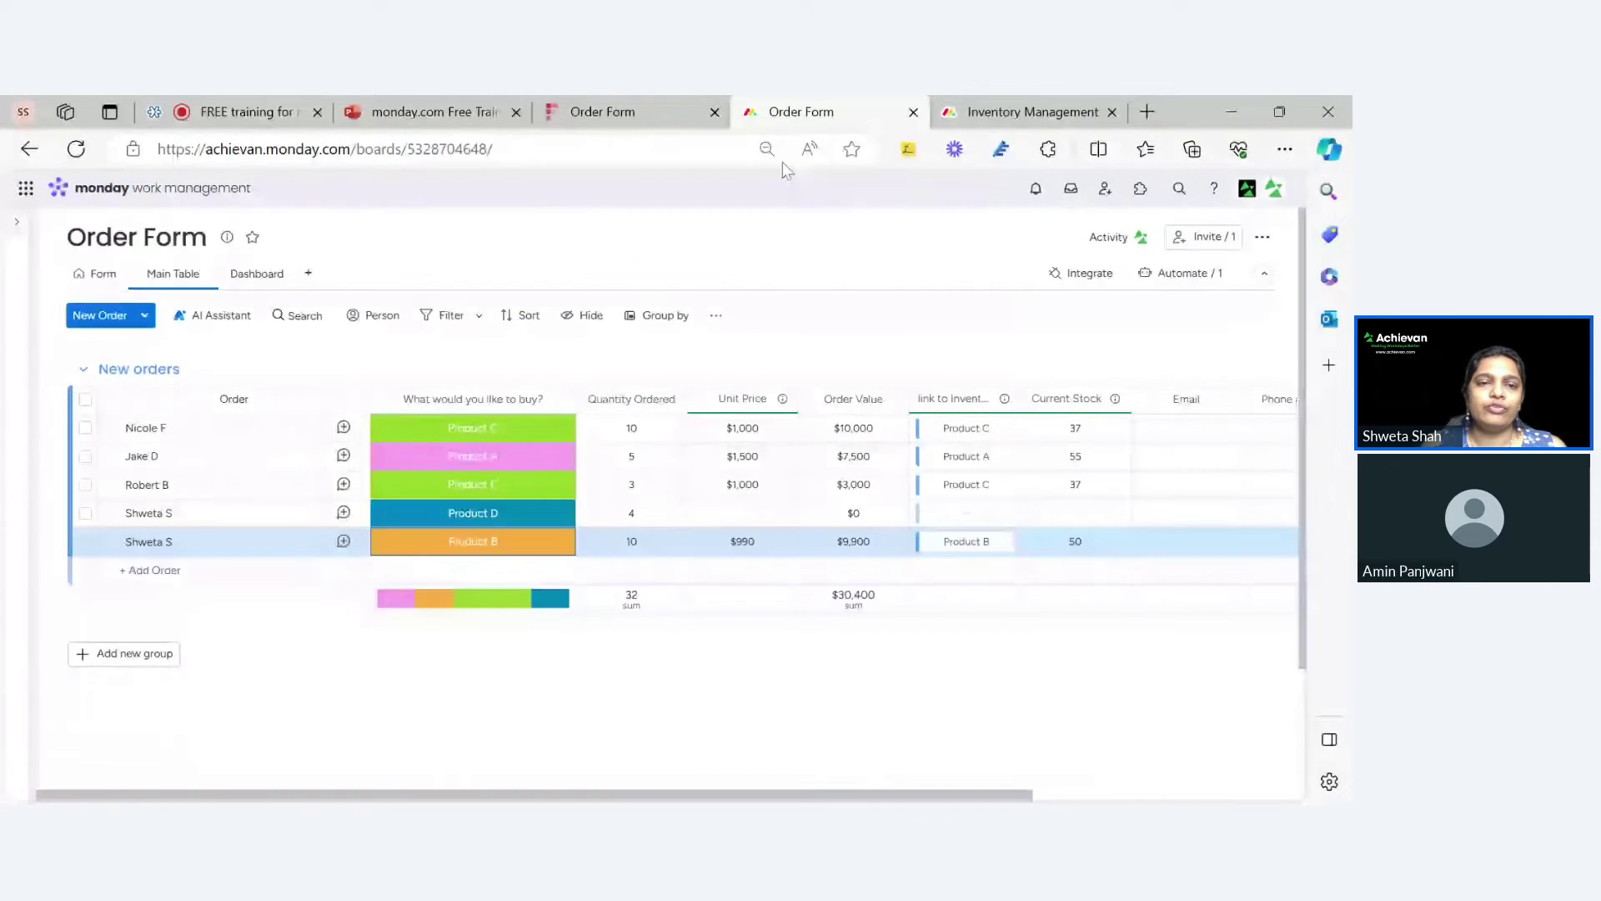
pyautogui.click(493, 432)
pyautogui.click(617, 358)
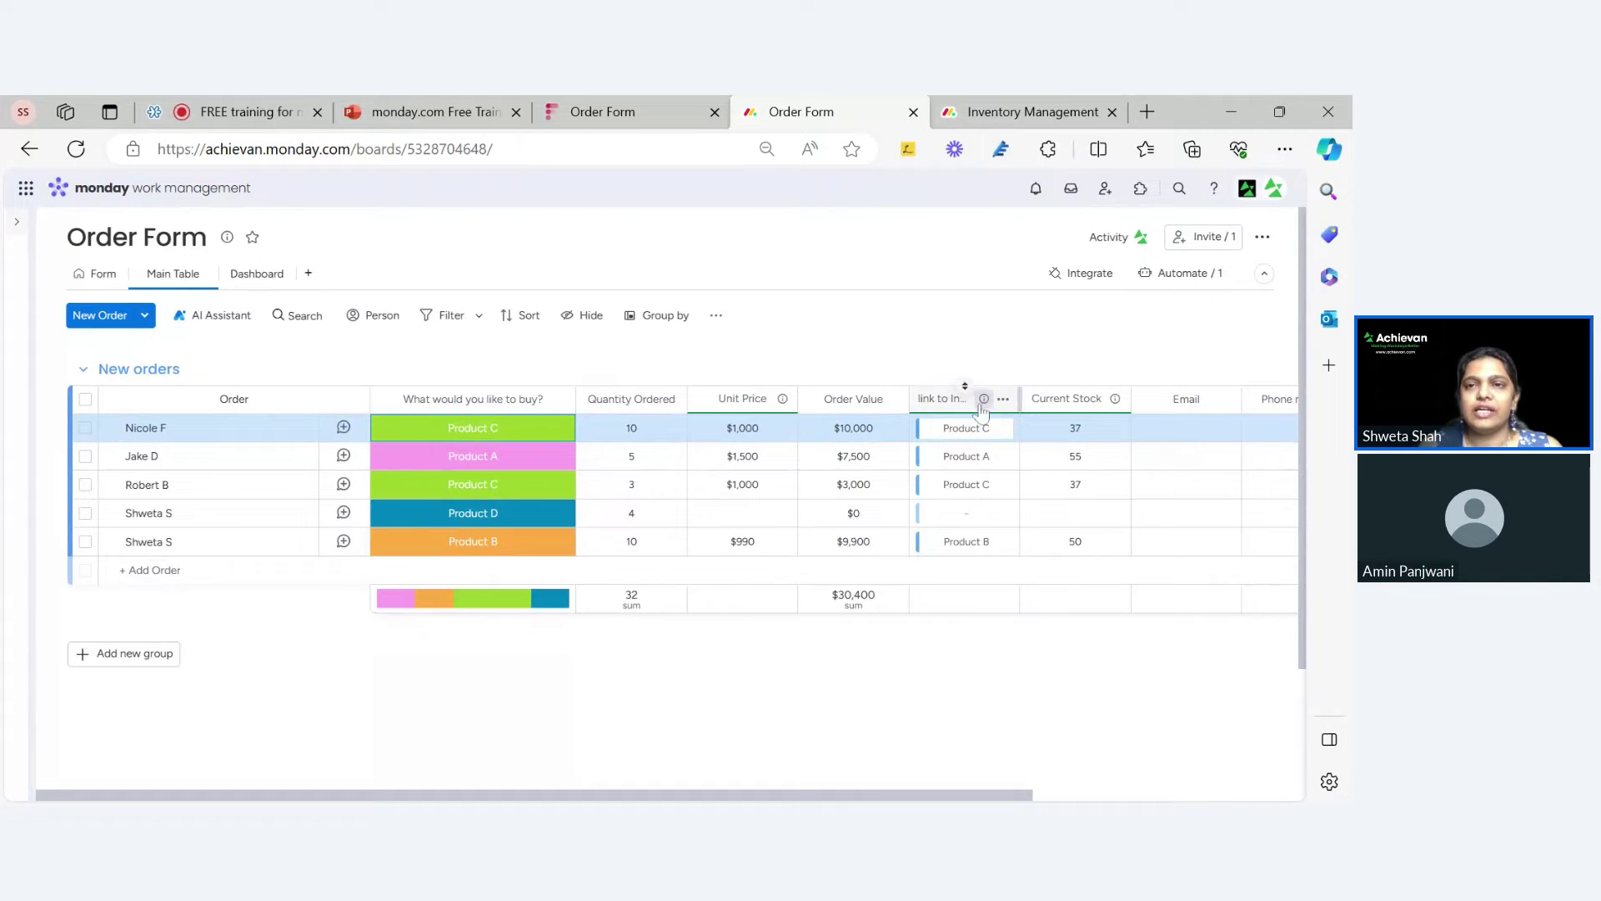
# Step: Recheck Inventory Management's ordered quantities and stock, finishing on the Order Form board
pyautogui.click(1031, 112)
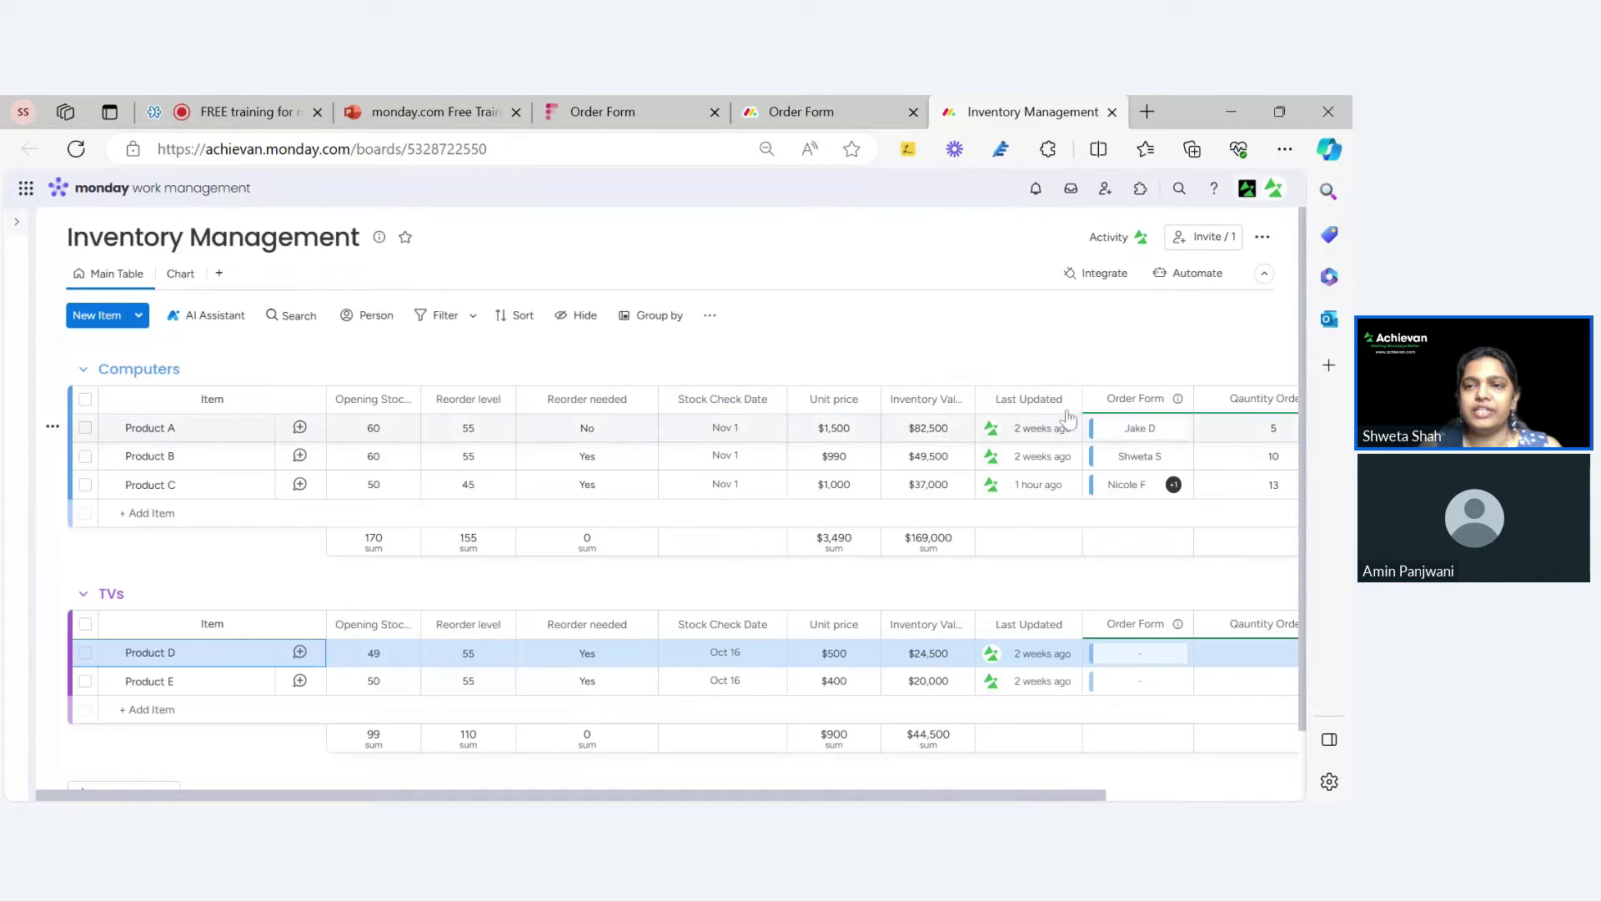
pyautogui.moveTo(1095, 799); pyautogui.dragTo(1287, 800)
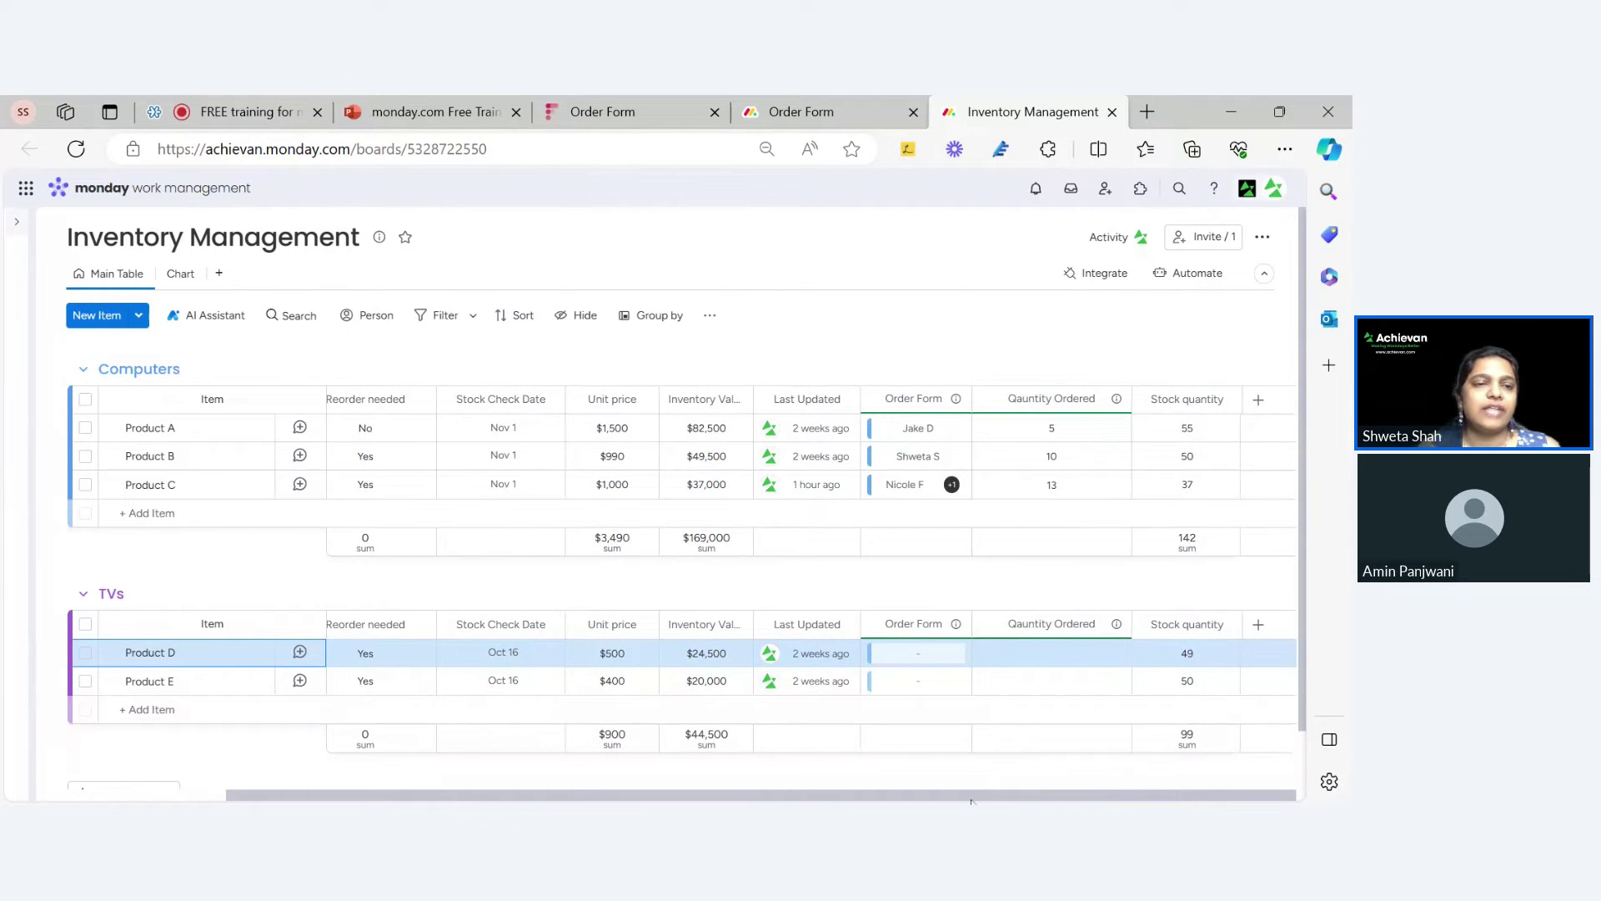
pyautogui.moveTo(981, 800); pyautogui.dragTo(789, 799)
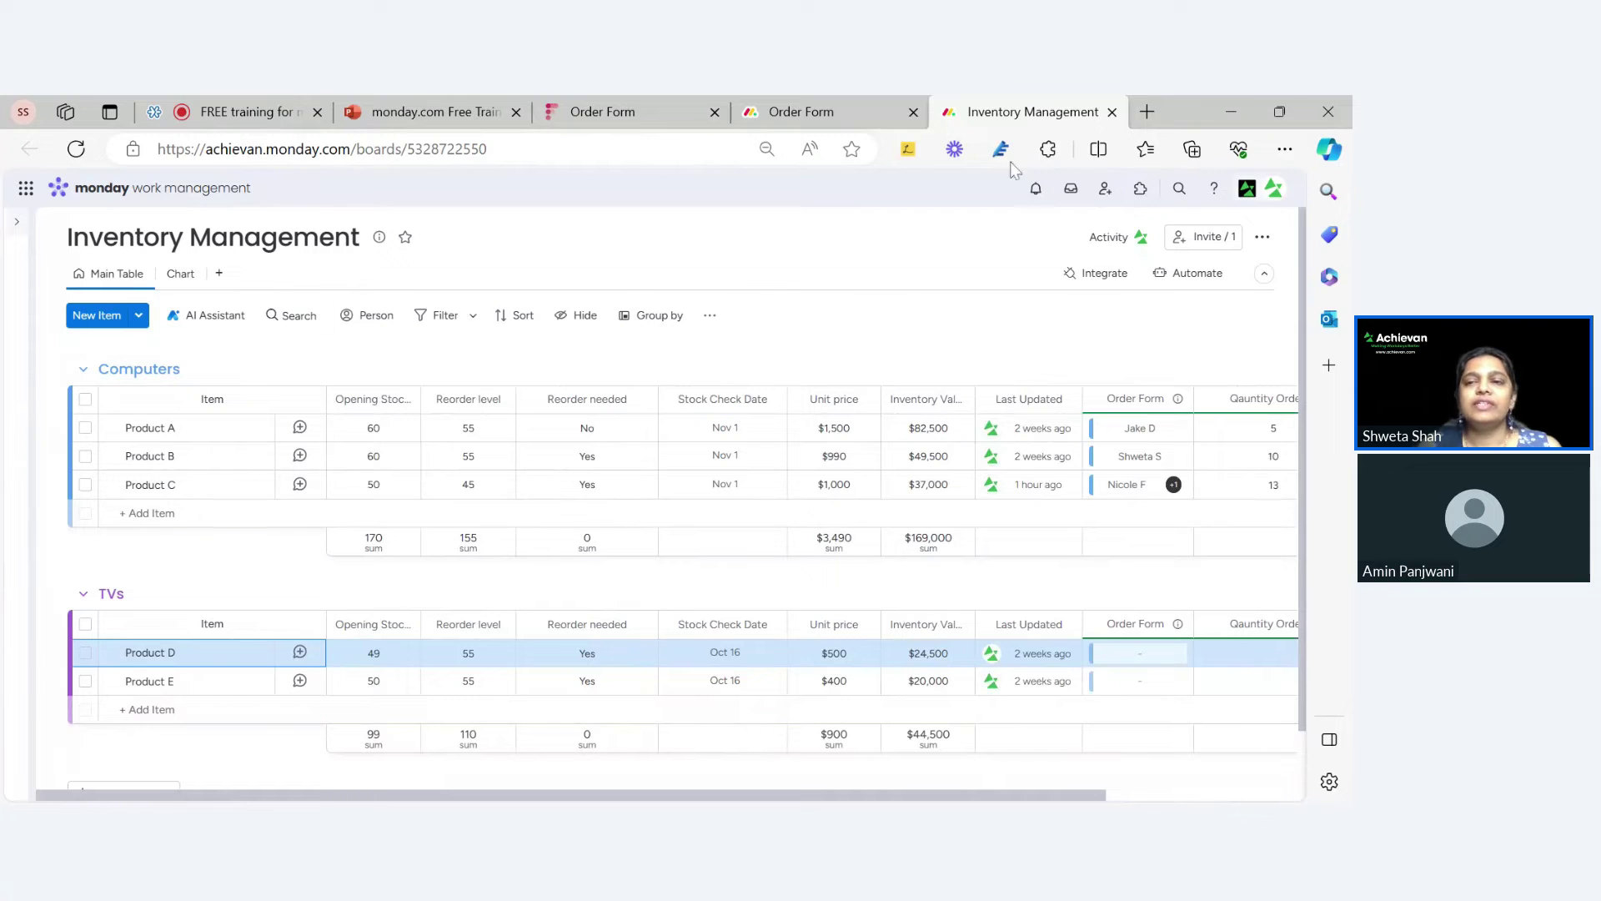
pyautogui.click(812, 110)
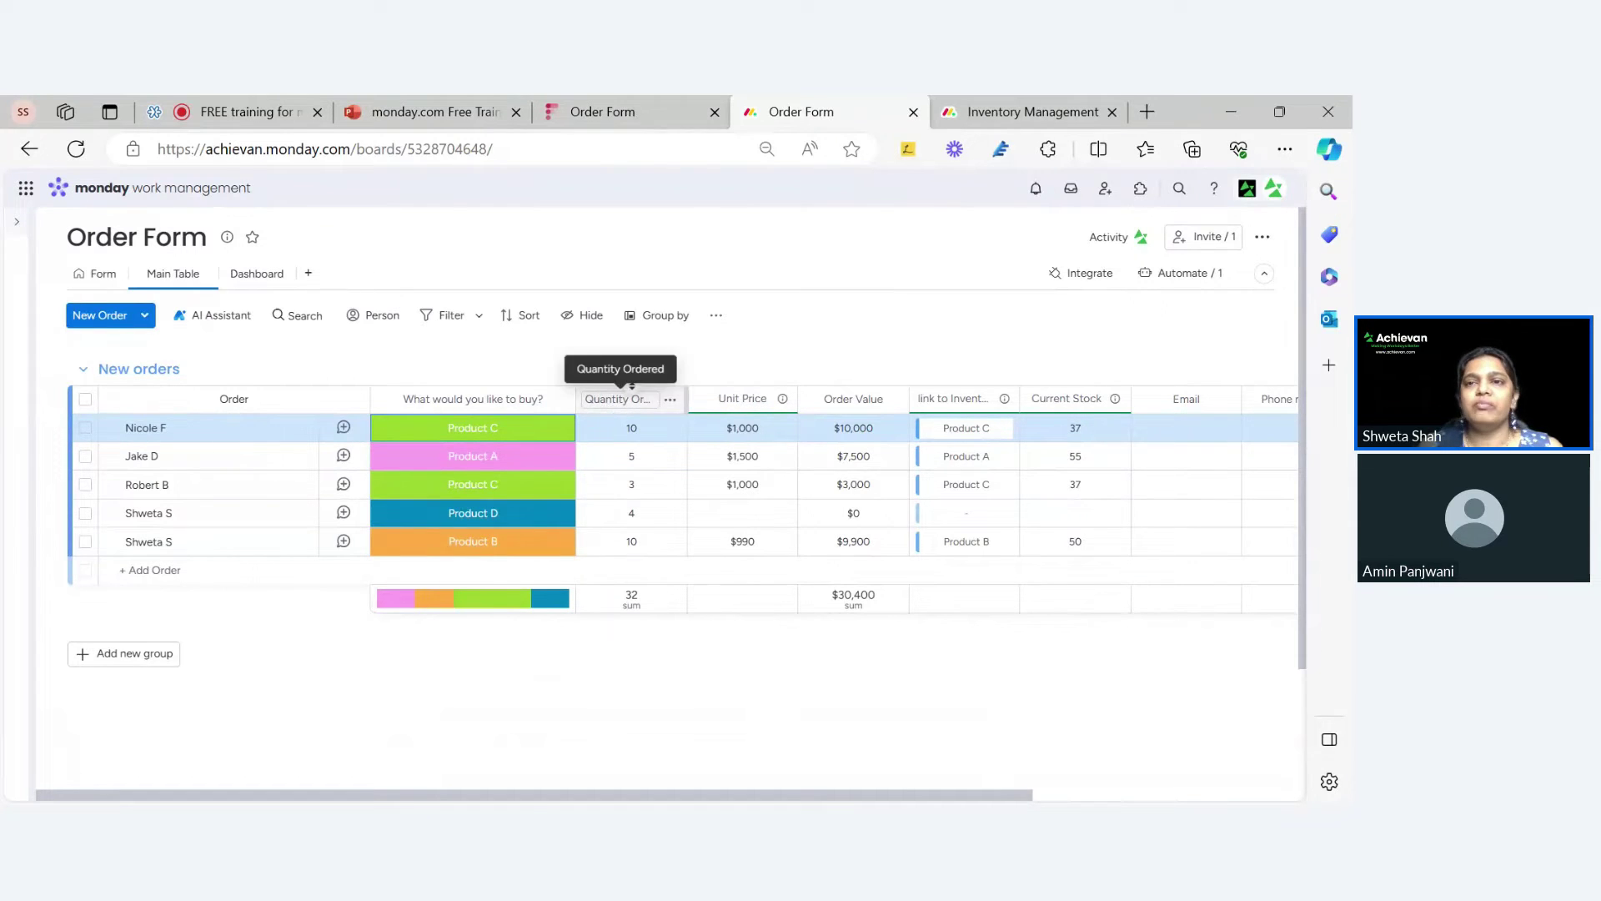
pyautogui.click(1004, 115)
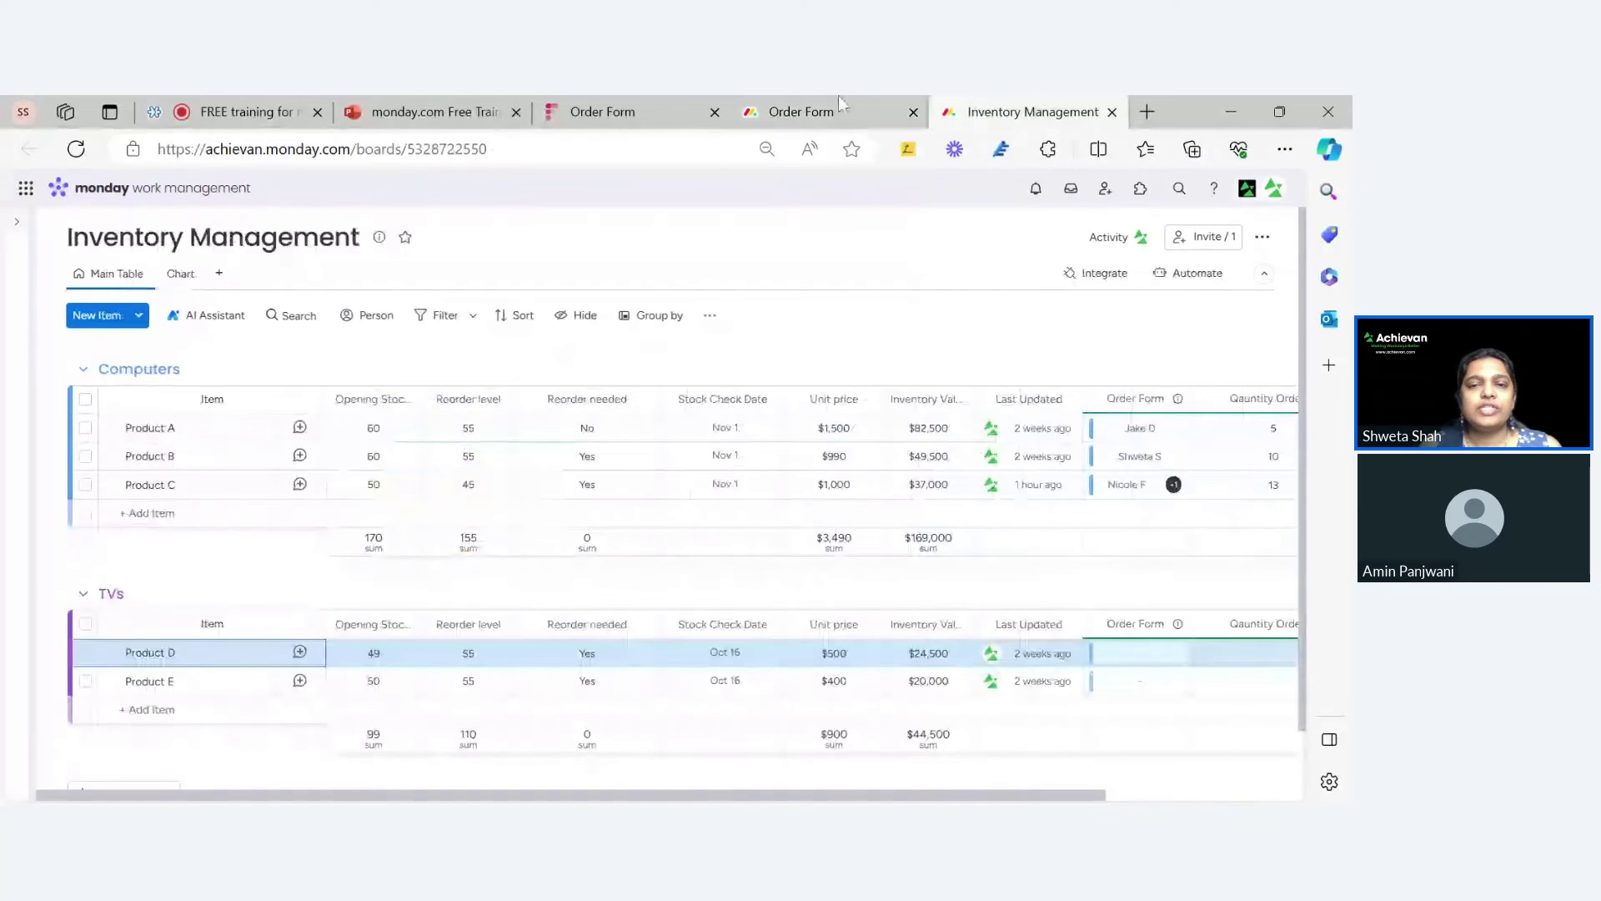
pyautogui.click(834, 109)
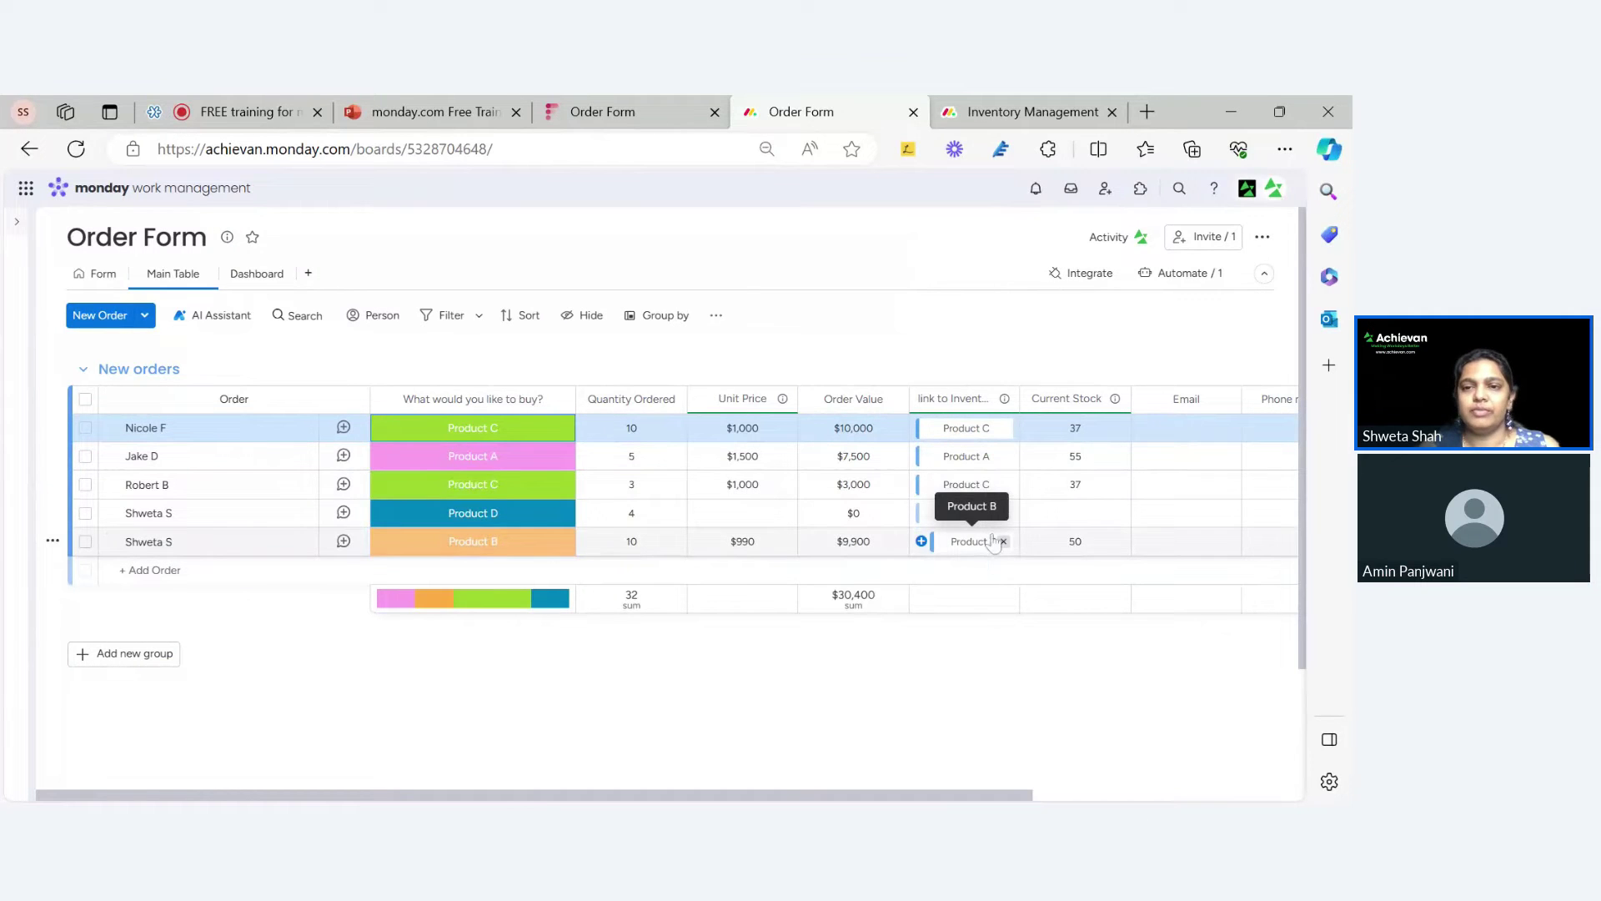
pyautogui.click(1201, 278)
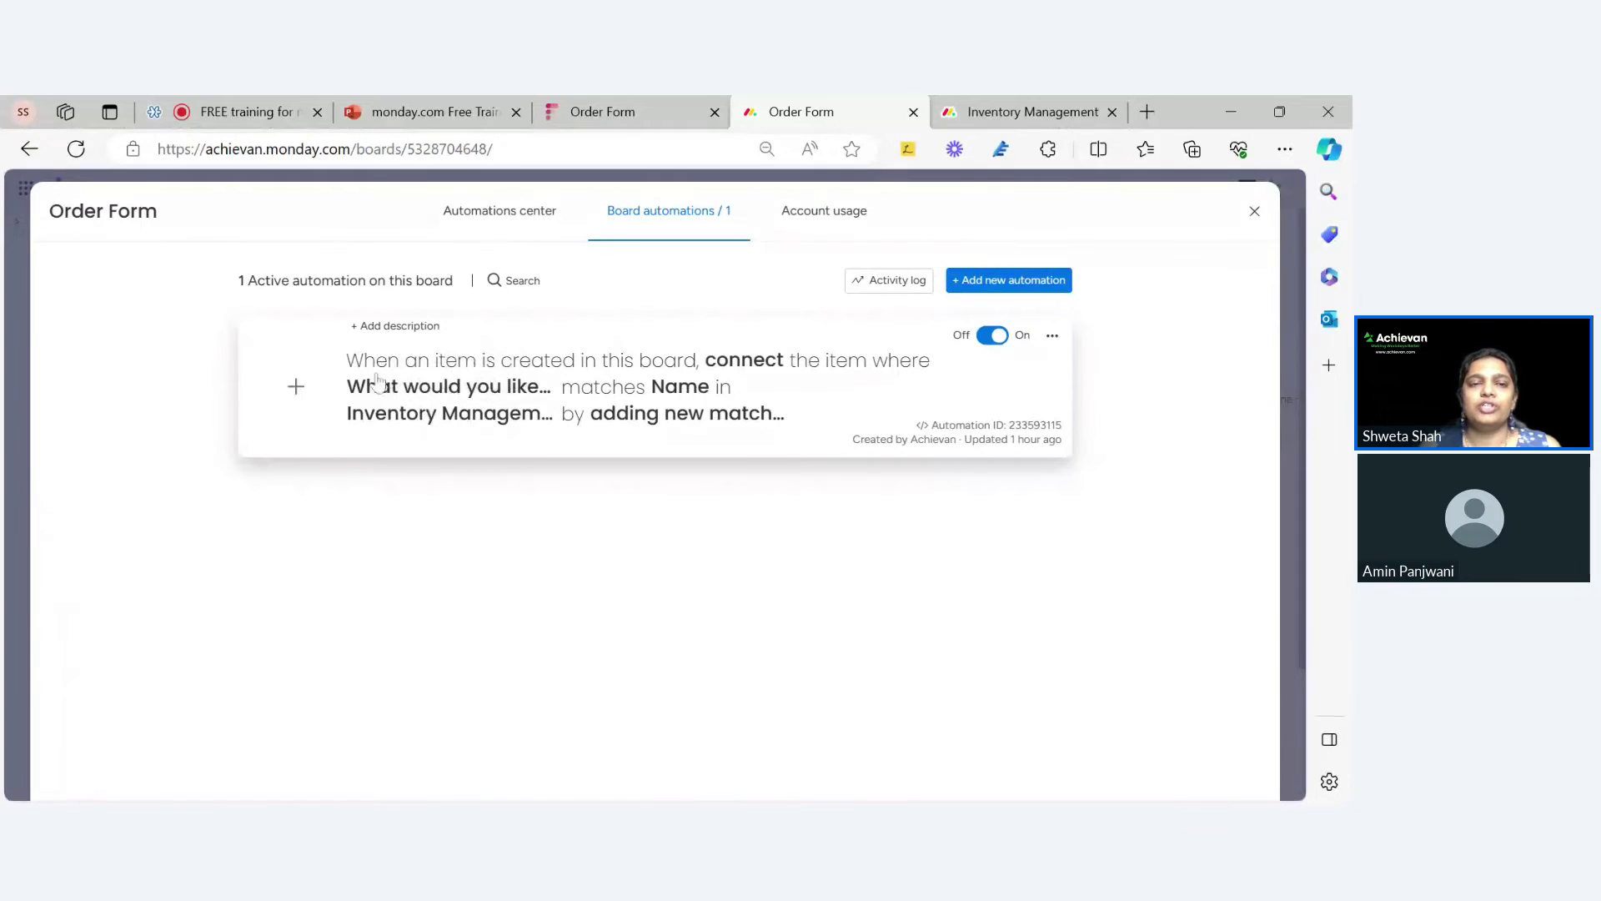
pyautogui.click(377, 386)
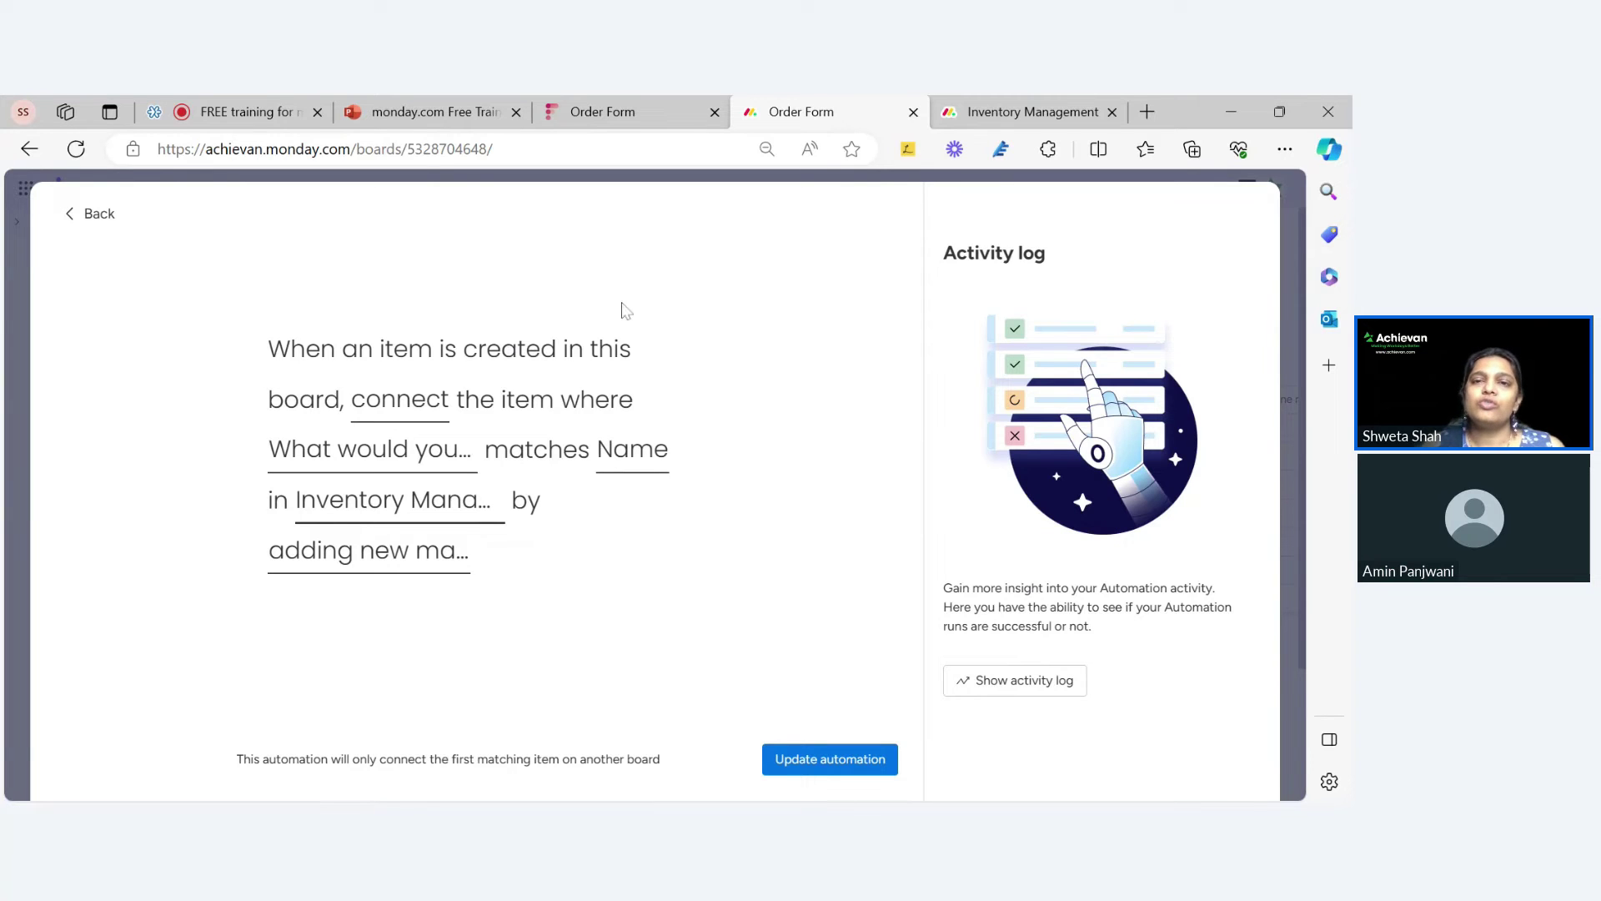
pyautogui.press('Escape')
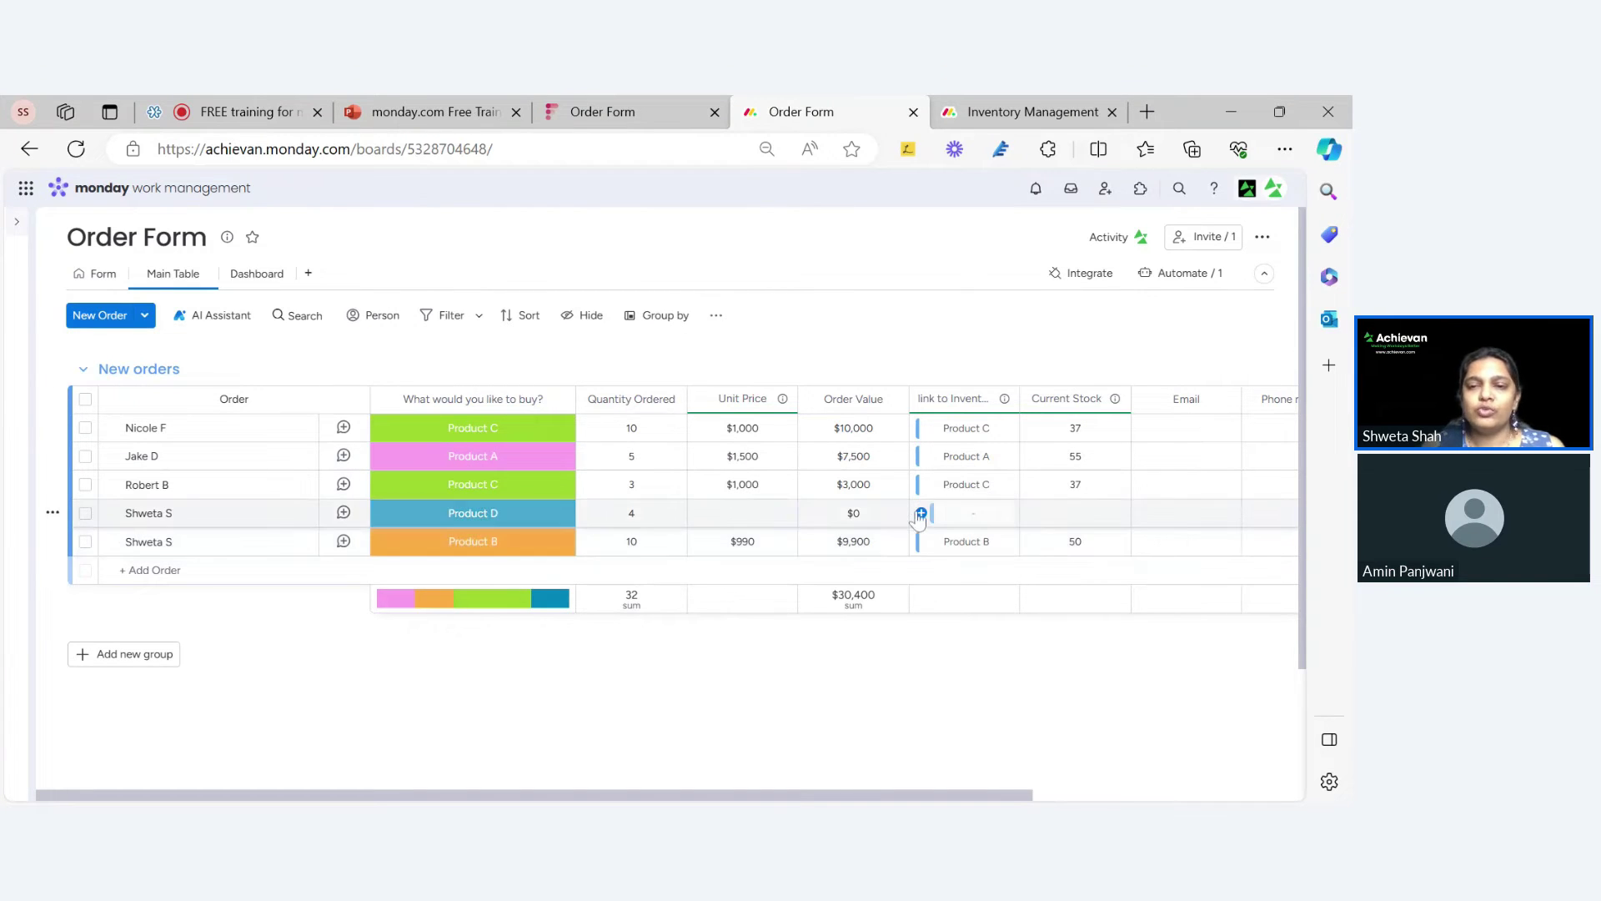
# Step: Link the 4-unit order to inventory's Product D, bringing its Current Stock to 45
pyautogui.click(959, 513)
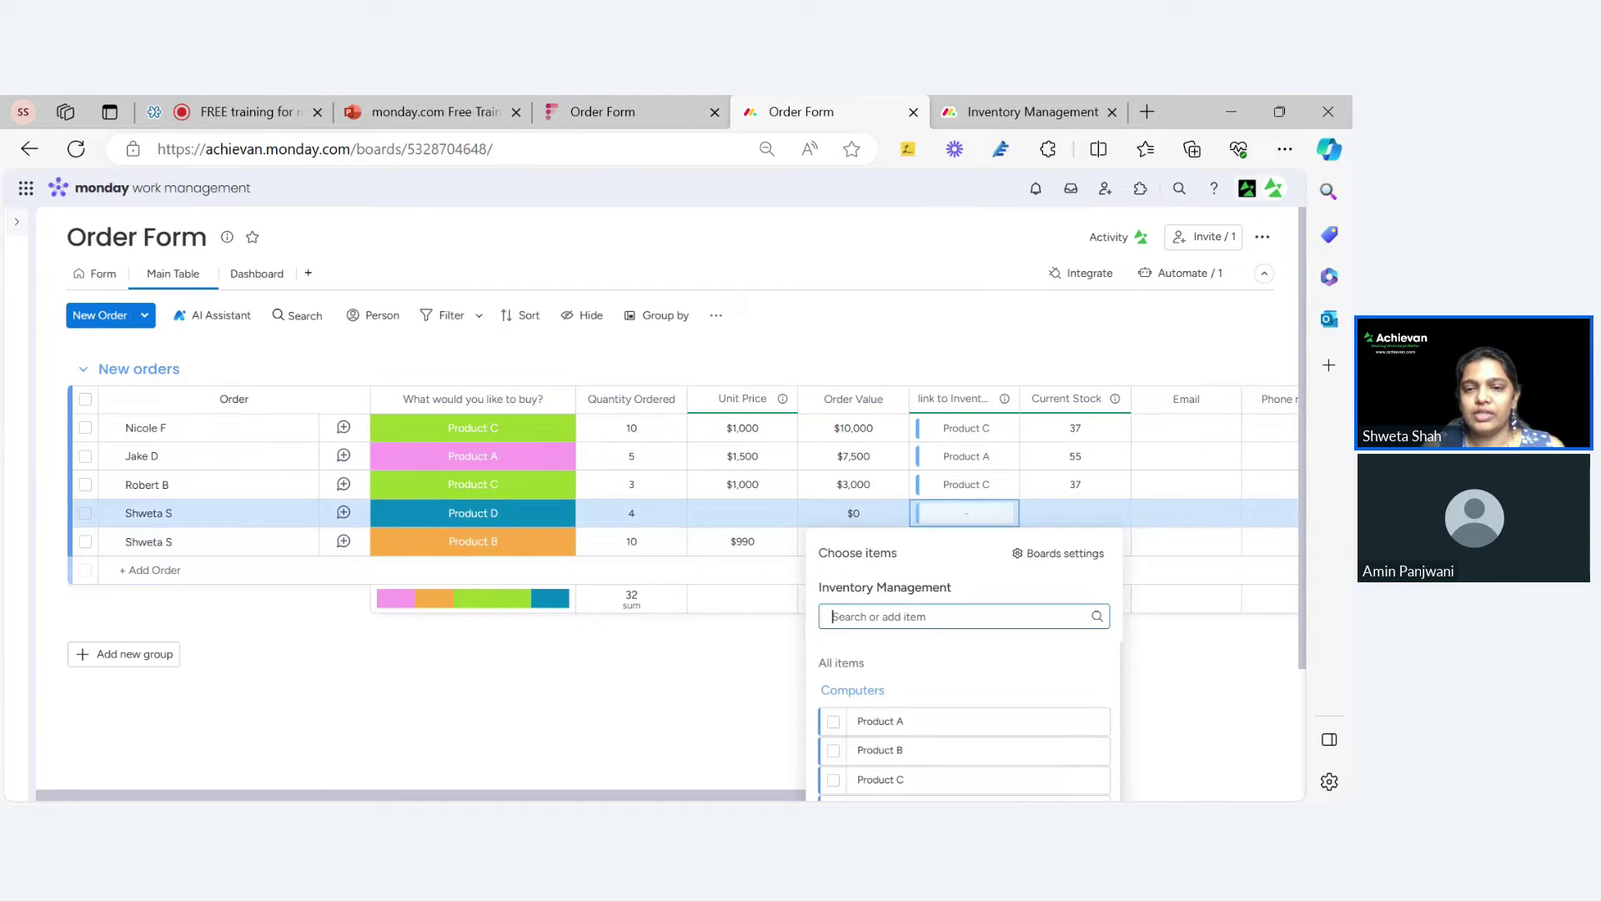
pyautogui.scroll(-1, 911, 705)
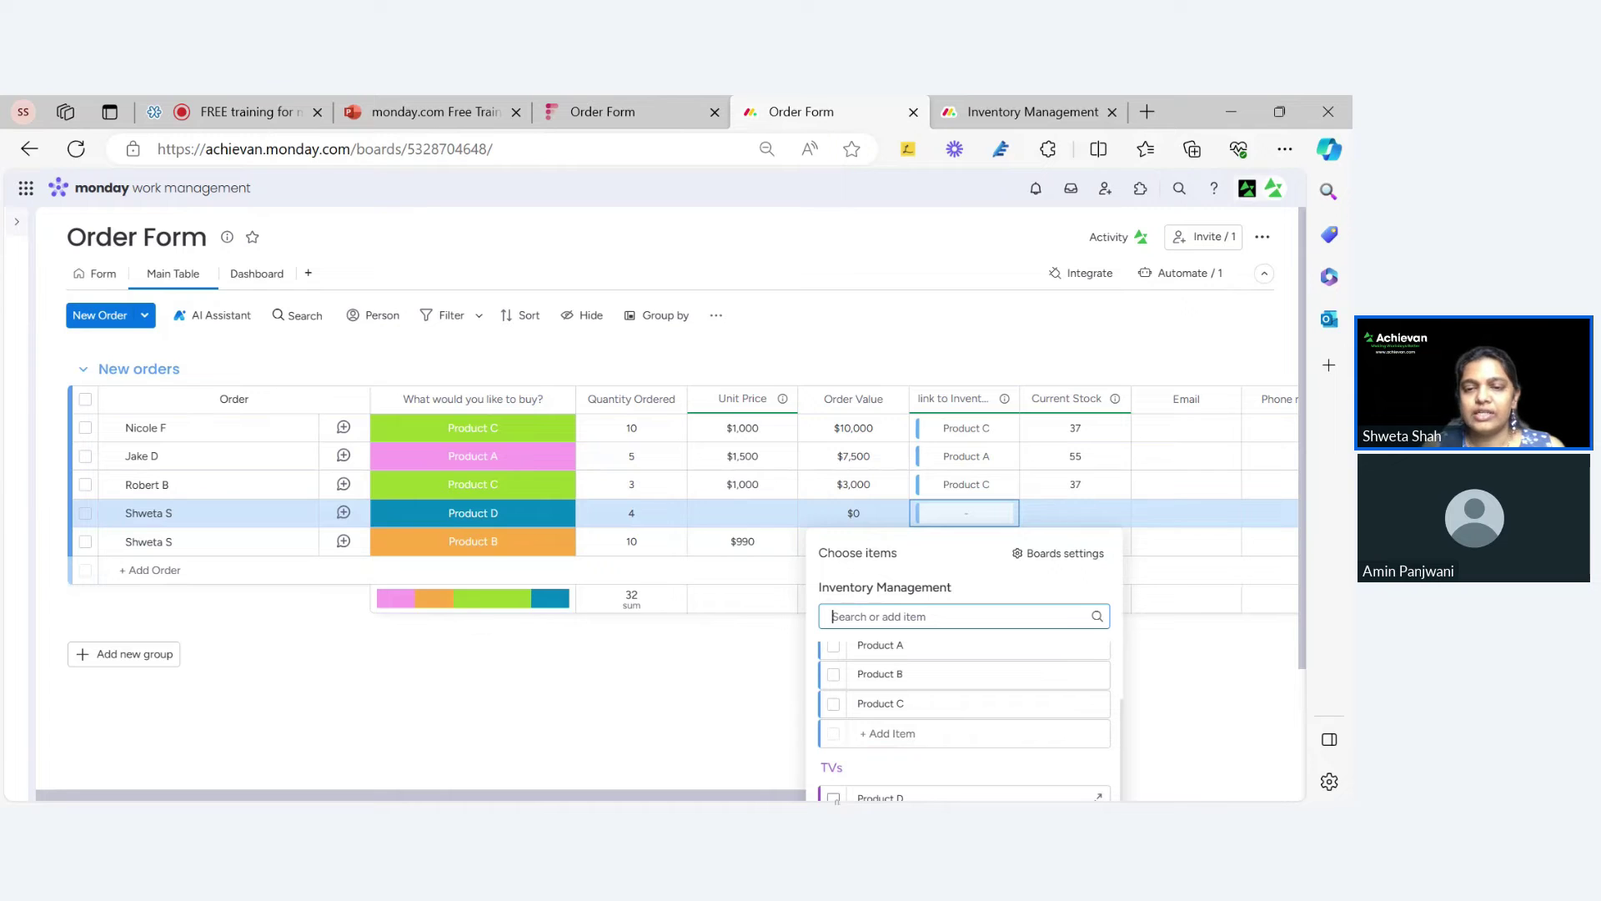
pyautogui.click(833, 798)
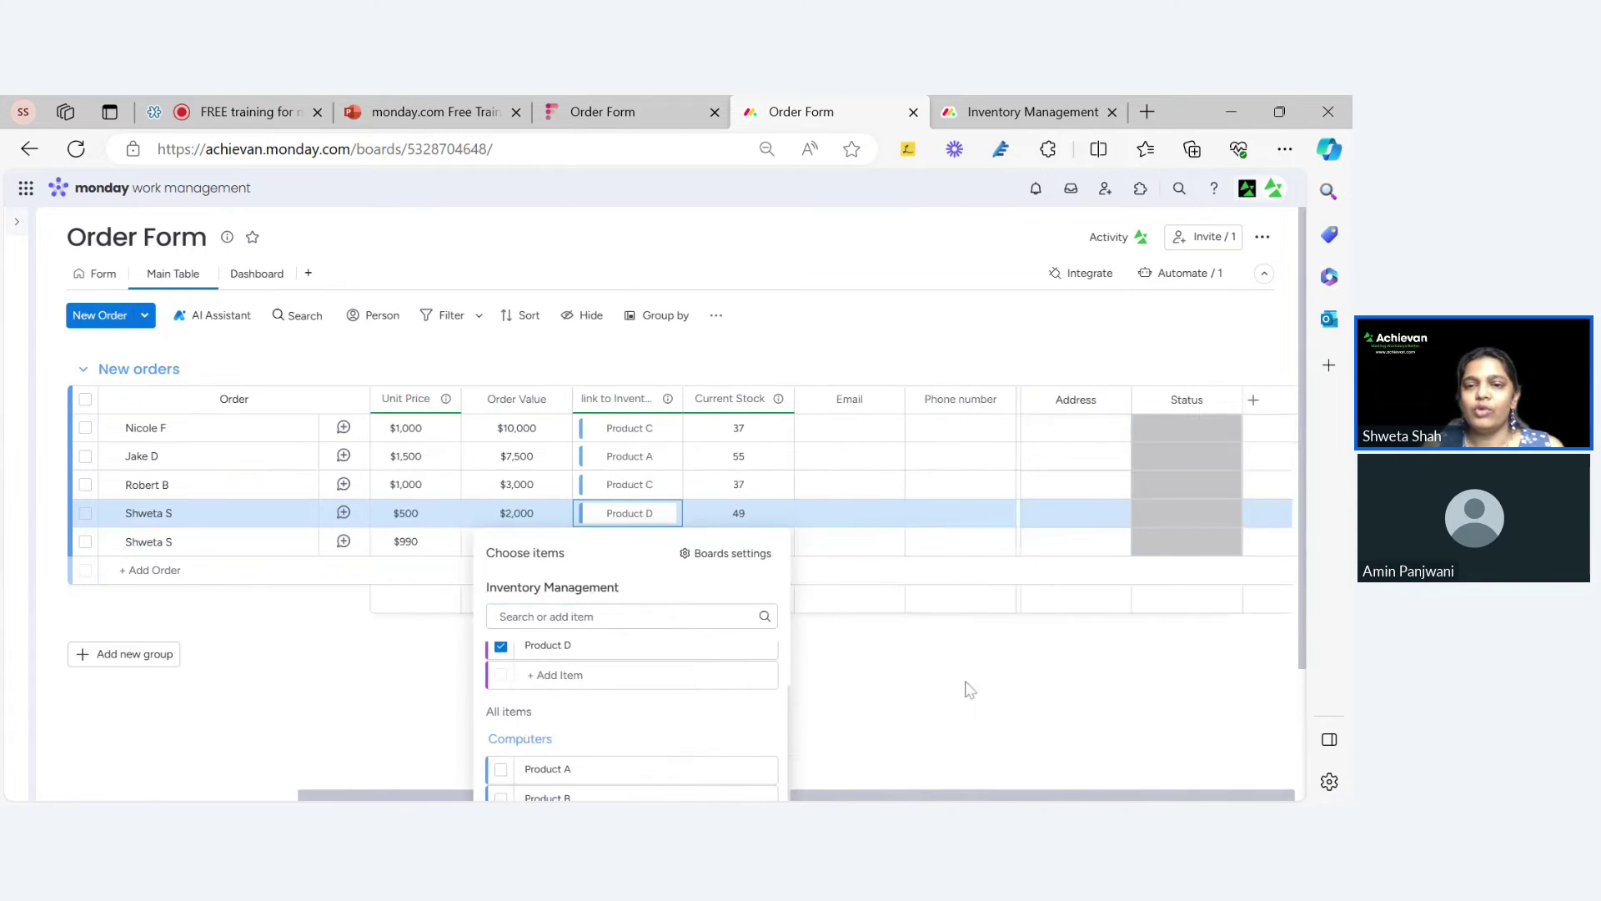
pyautogui.hscroll(-3, 655, 795)
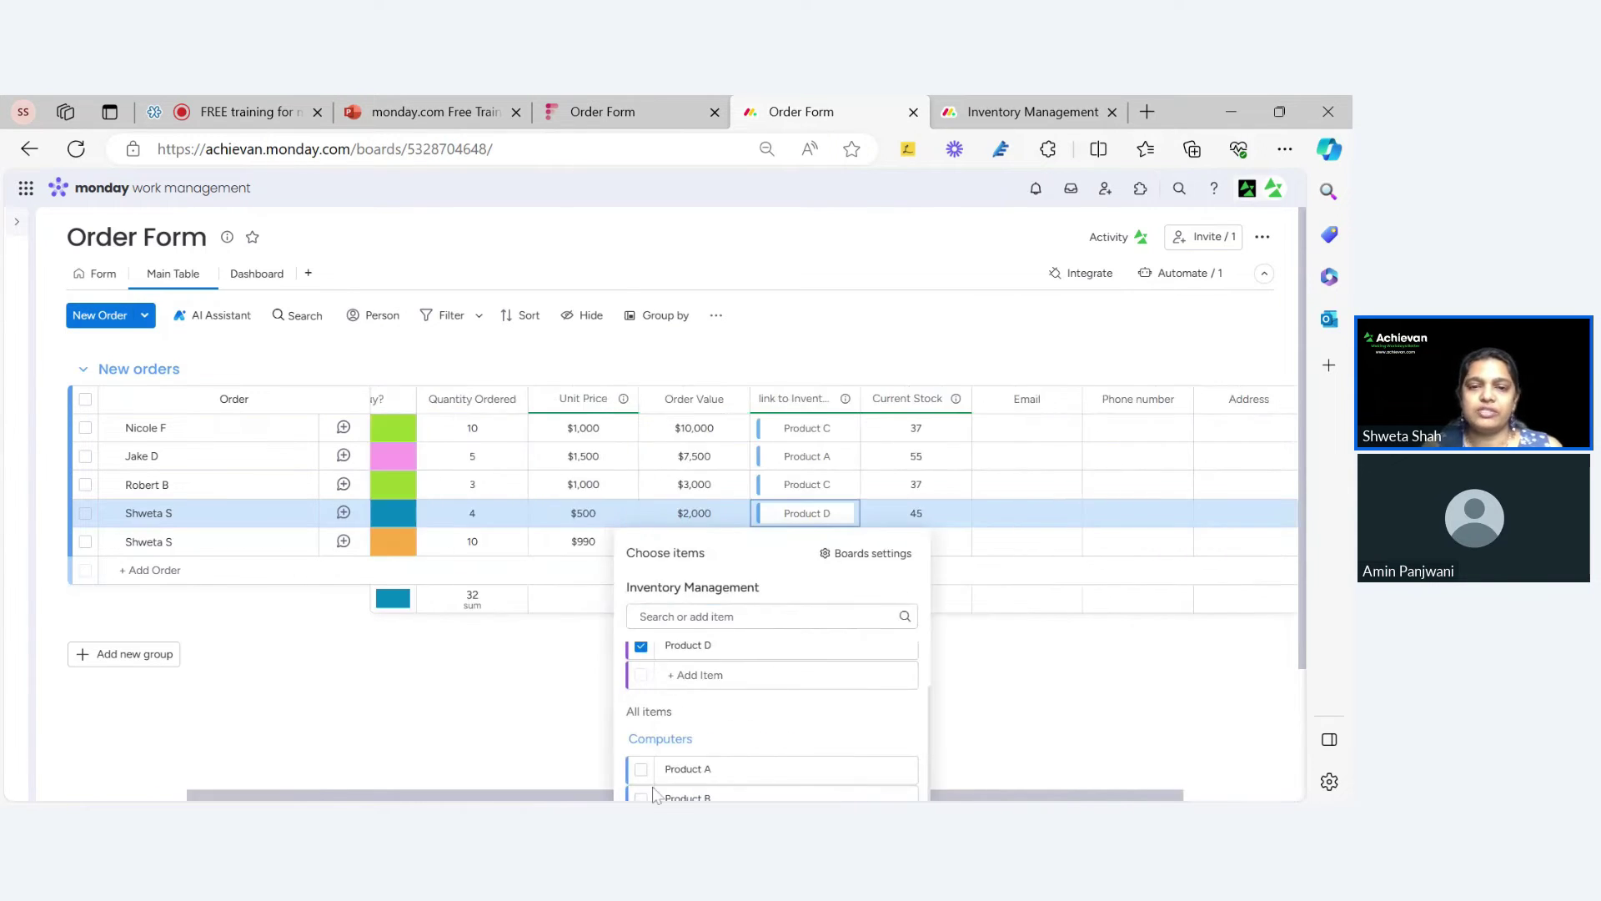
pyautogui.hscroll(-2, 656, 795)
pyautogui.click(543, 773)
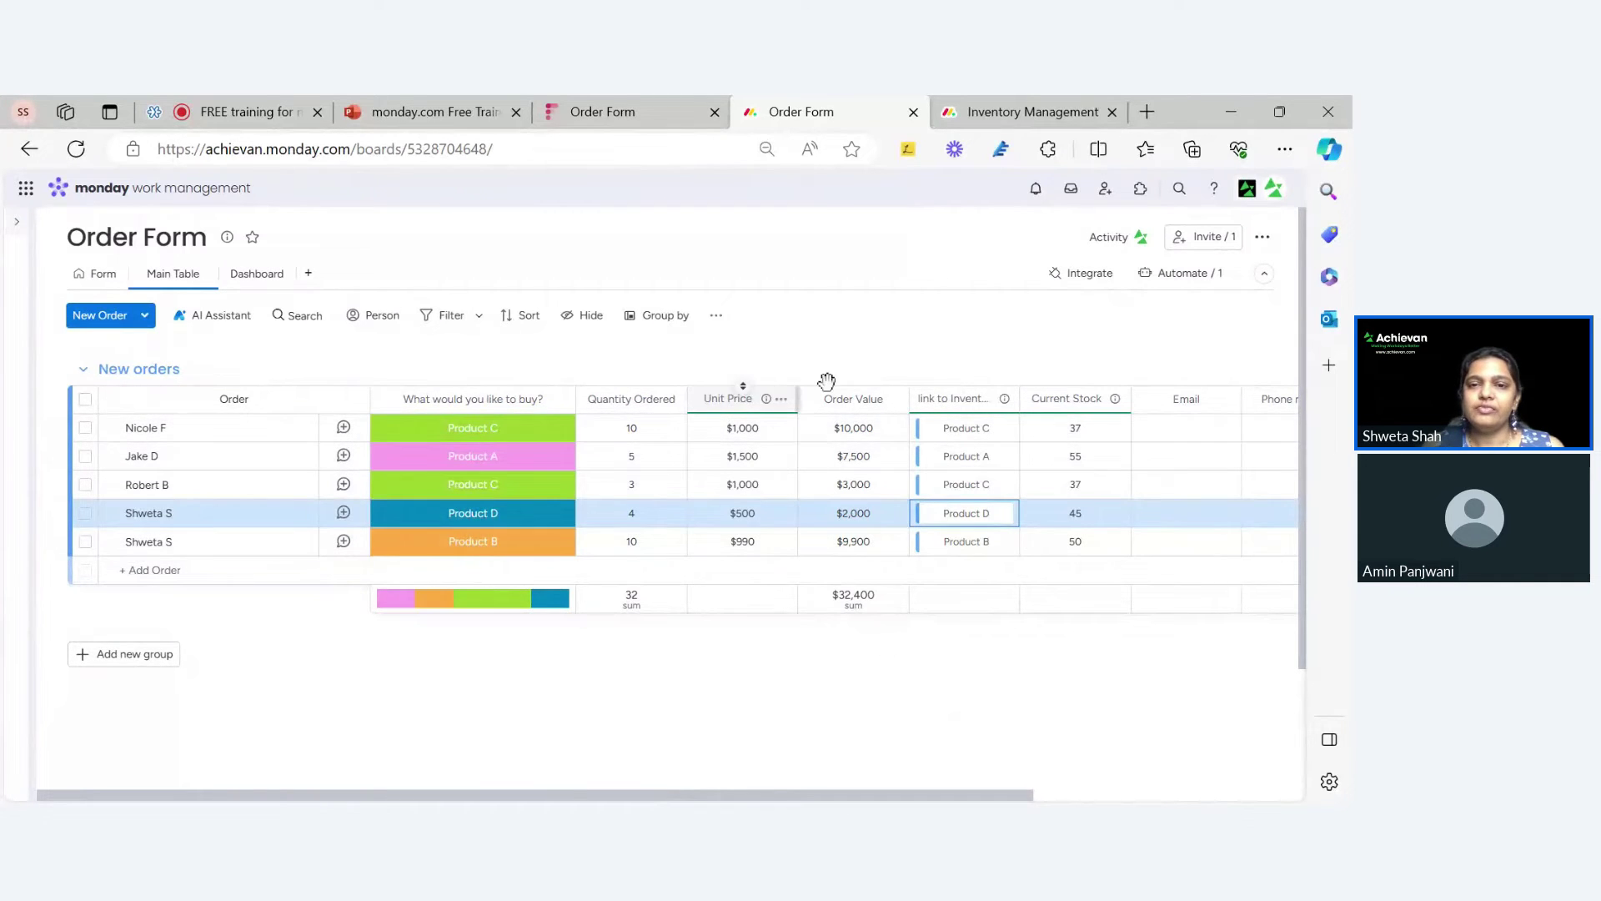
pyautogui.click(1034, 112)
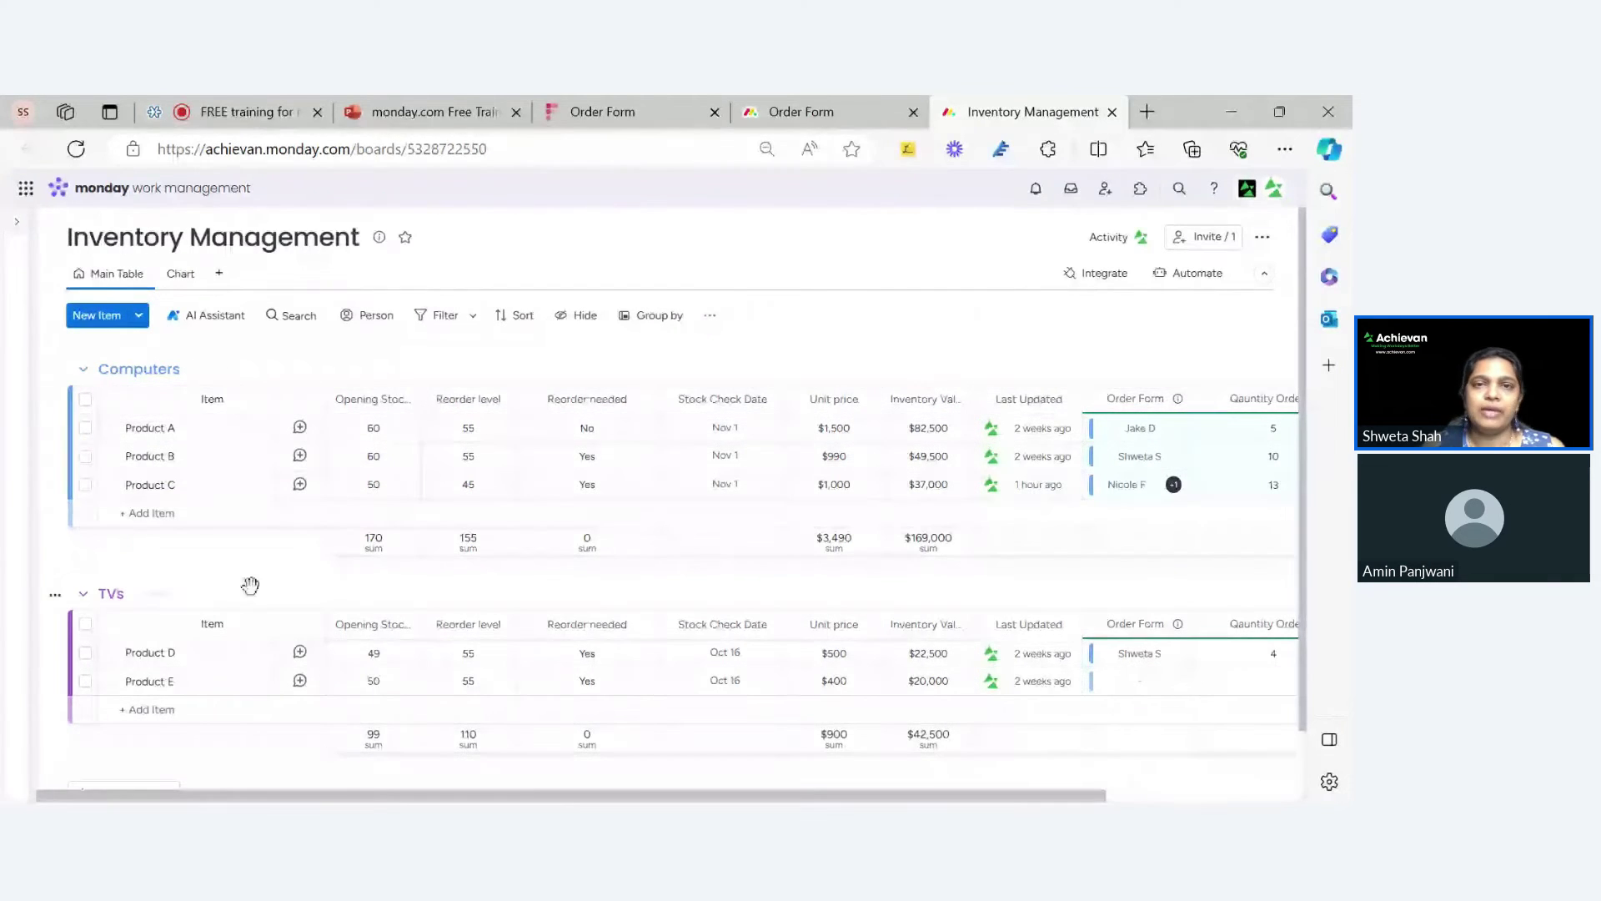
pyautogui.click(848, 98)
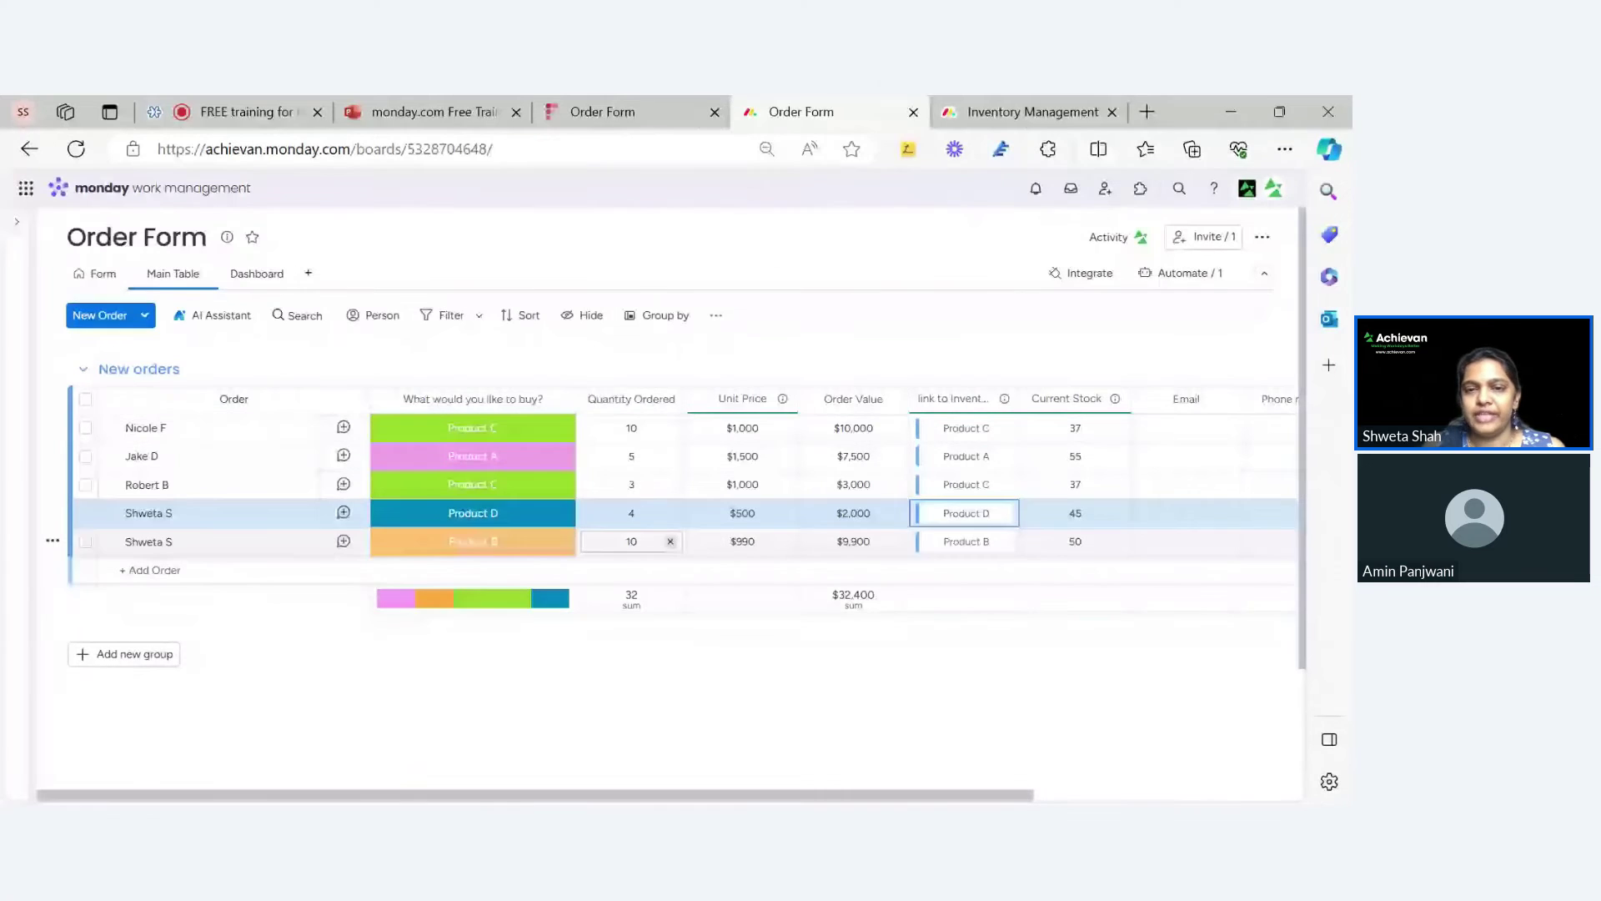
pyautogui.click(1060, 100)
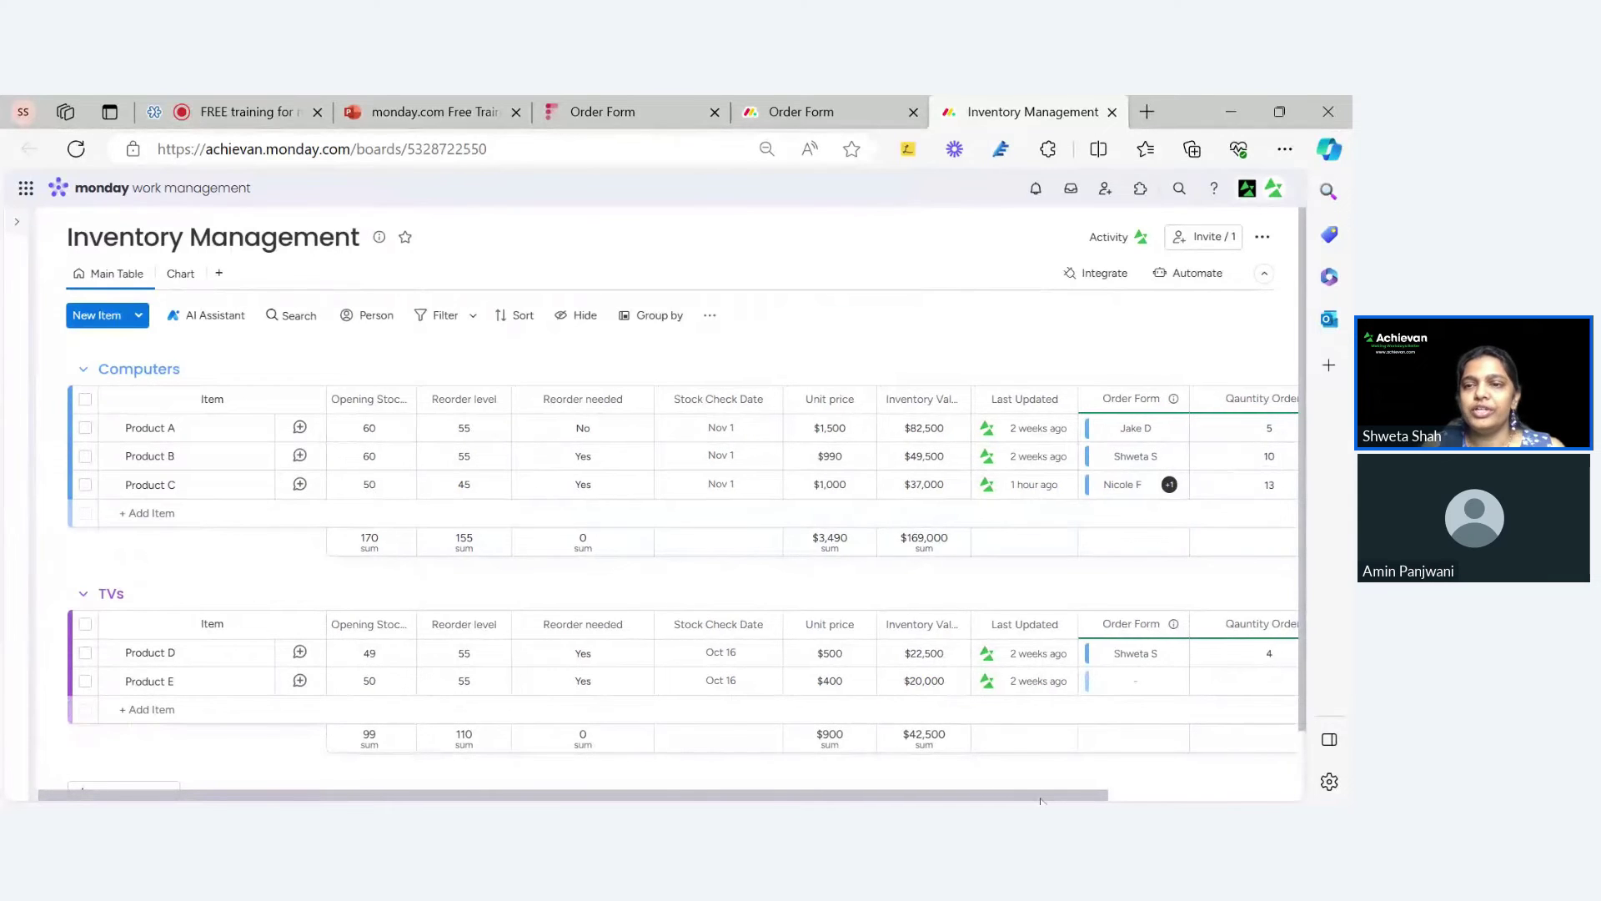
pyautogui.hscroll(3, 1034, 800)
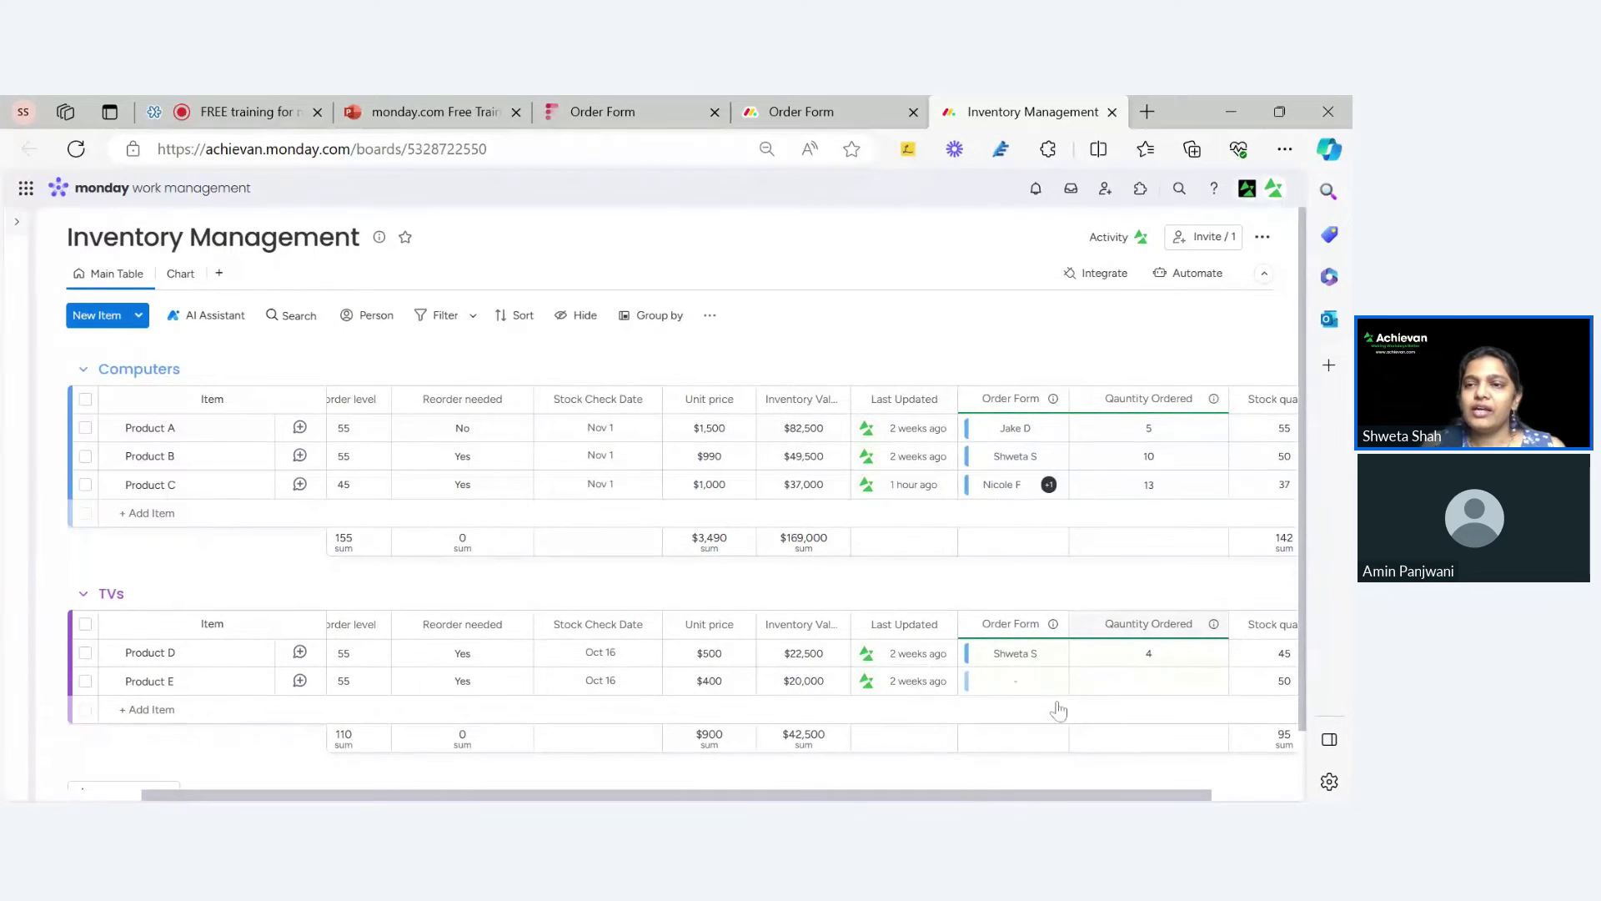
pyautogui.moveTo(1002, 799); pyautogui.dragTo(1089, 799)
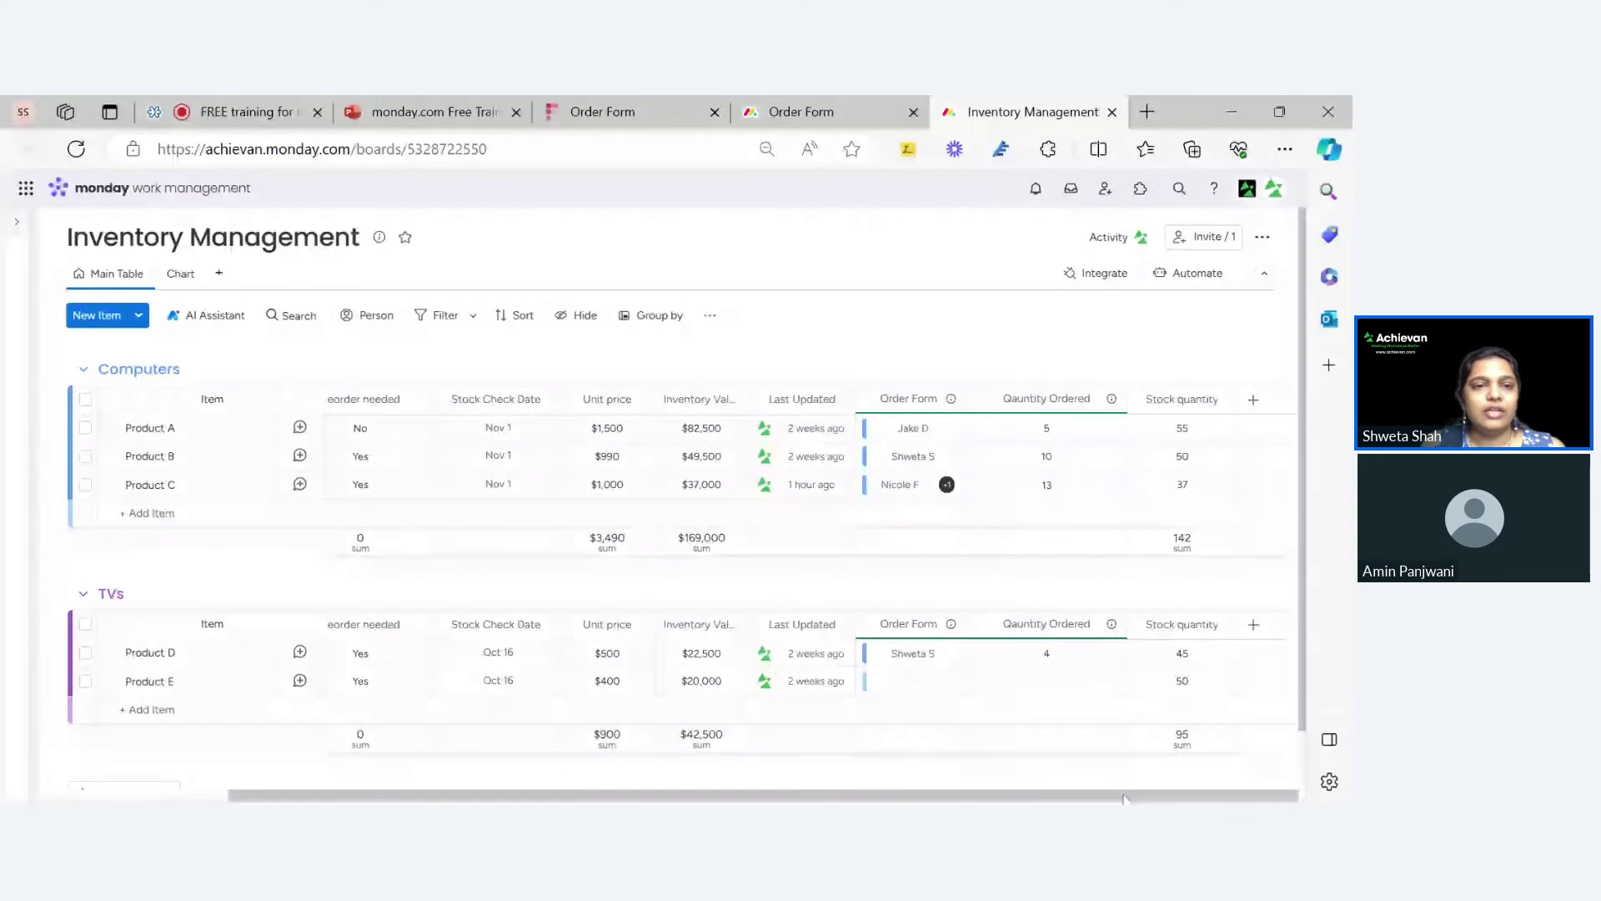
pyautogui.moveTo(1122, 799); pyautogui.dragTo(929, 798)
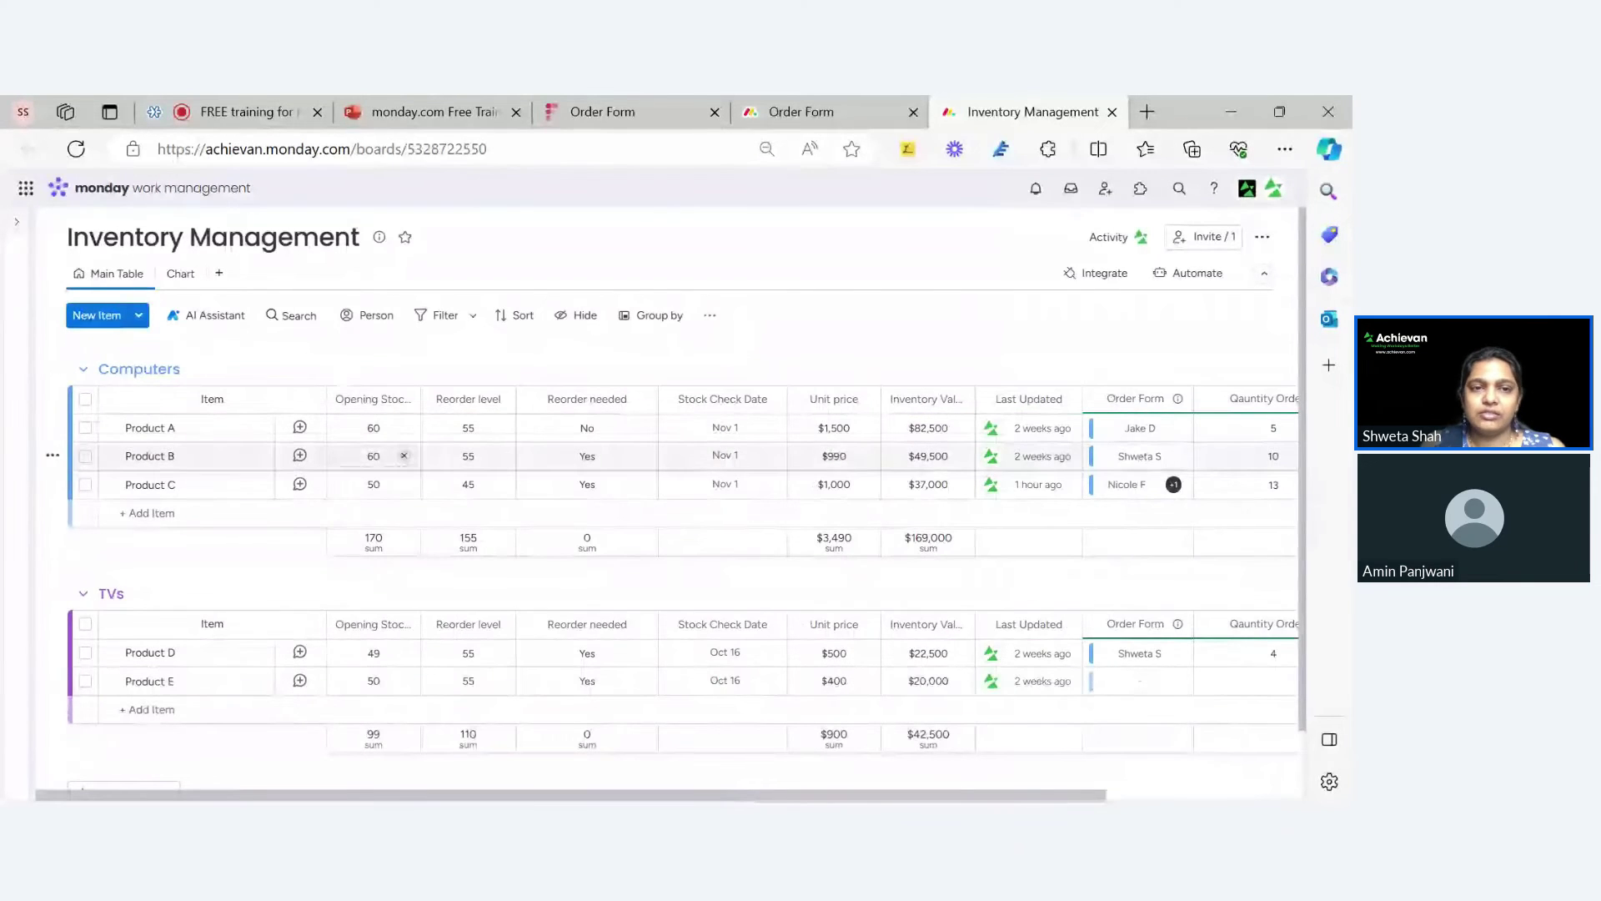
pyautogui.hscroll(5, 1028, 400)
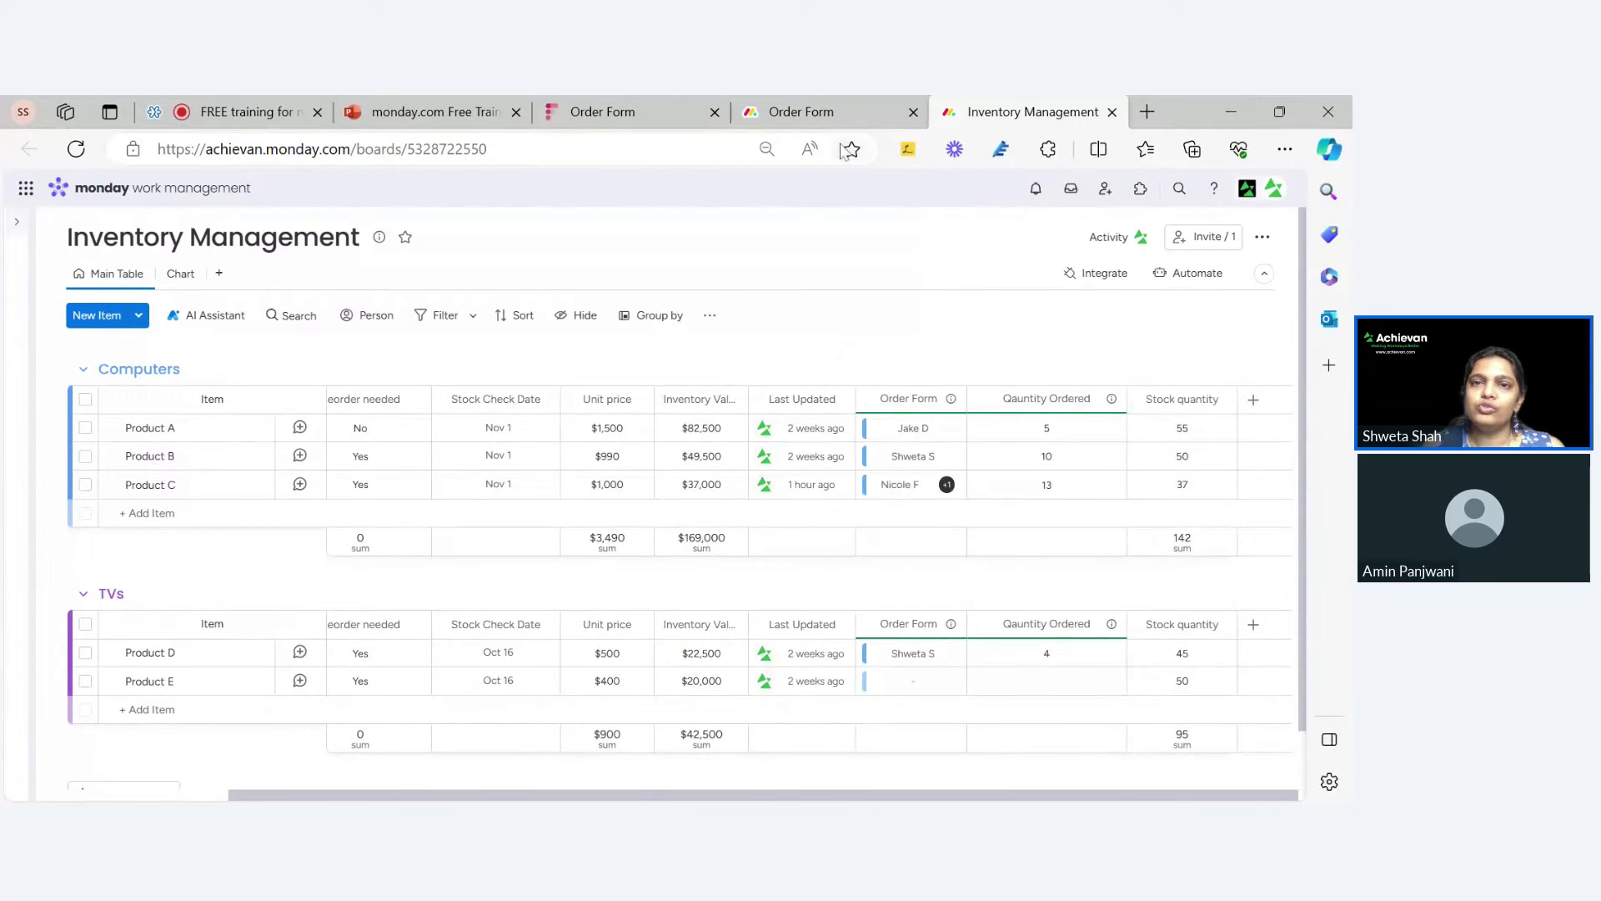
pyautogui.click(813, 112)
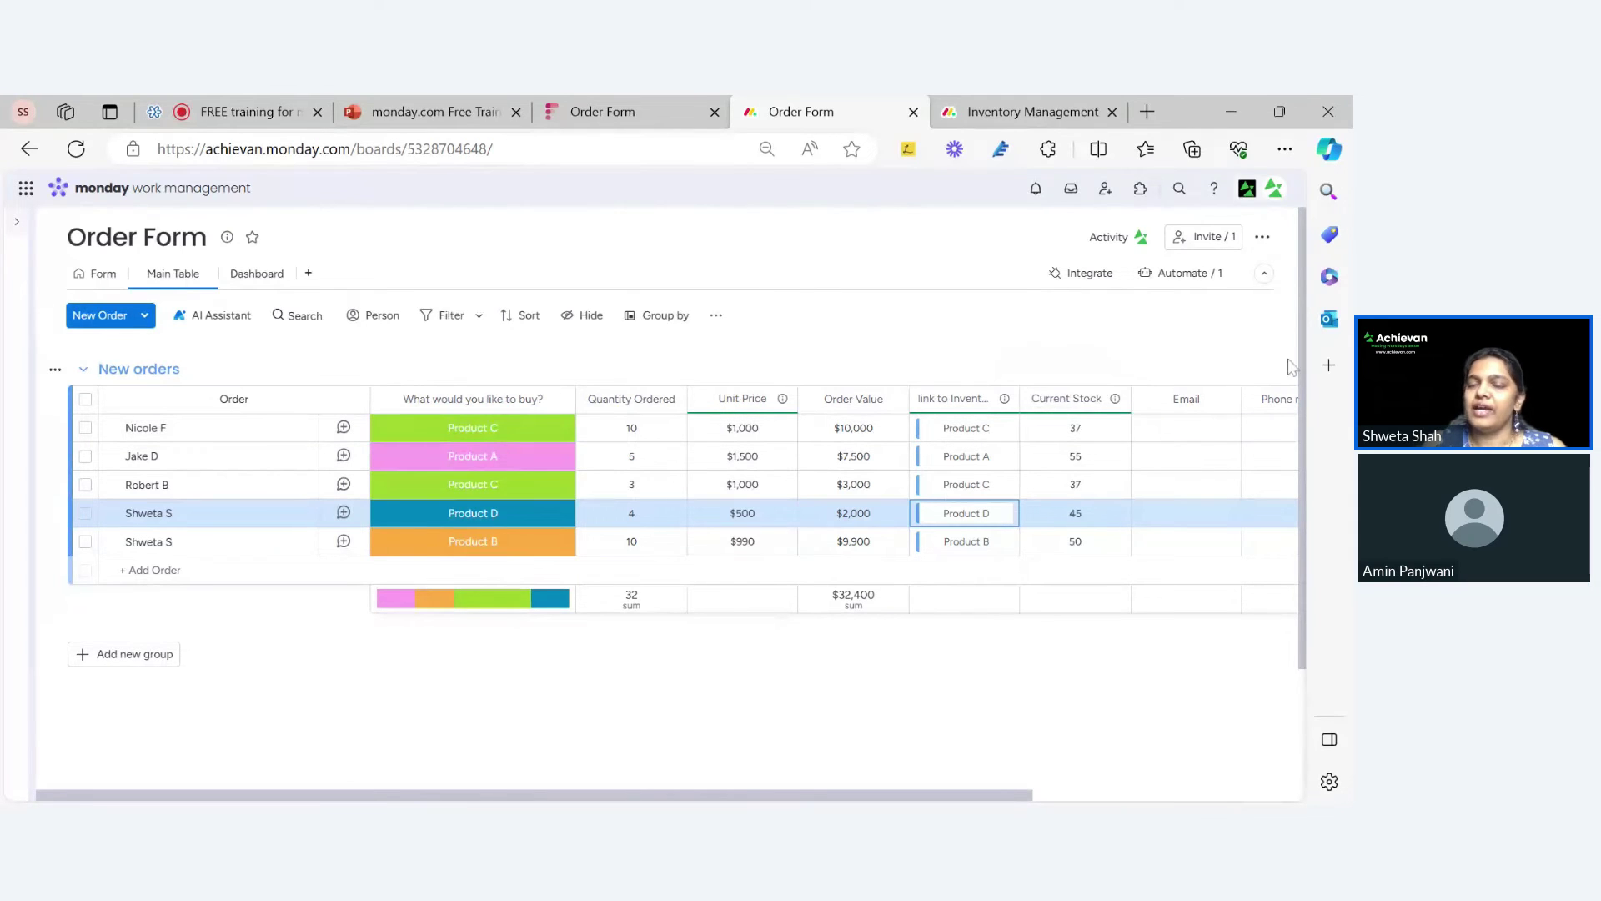
pyautogui.click(1032, 111)
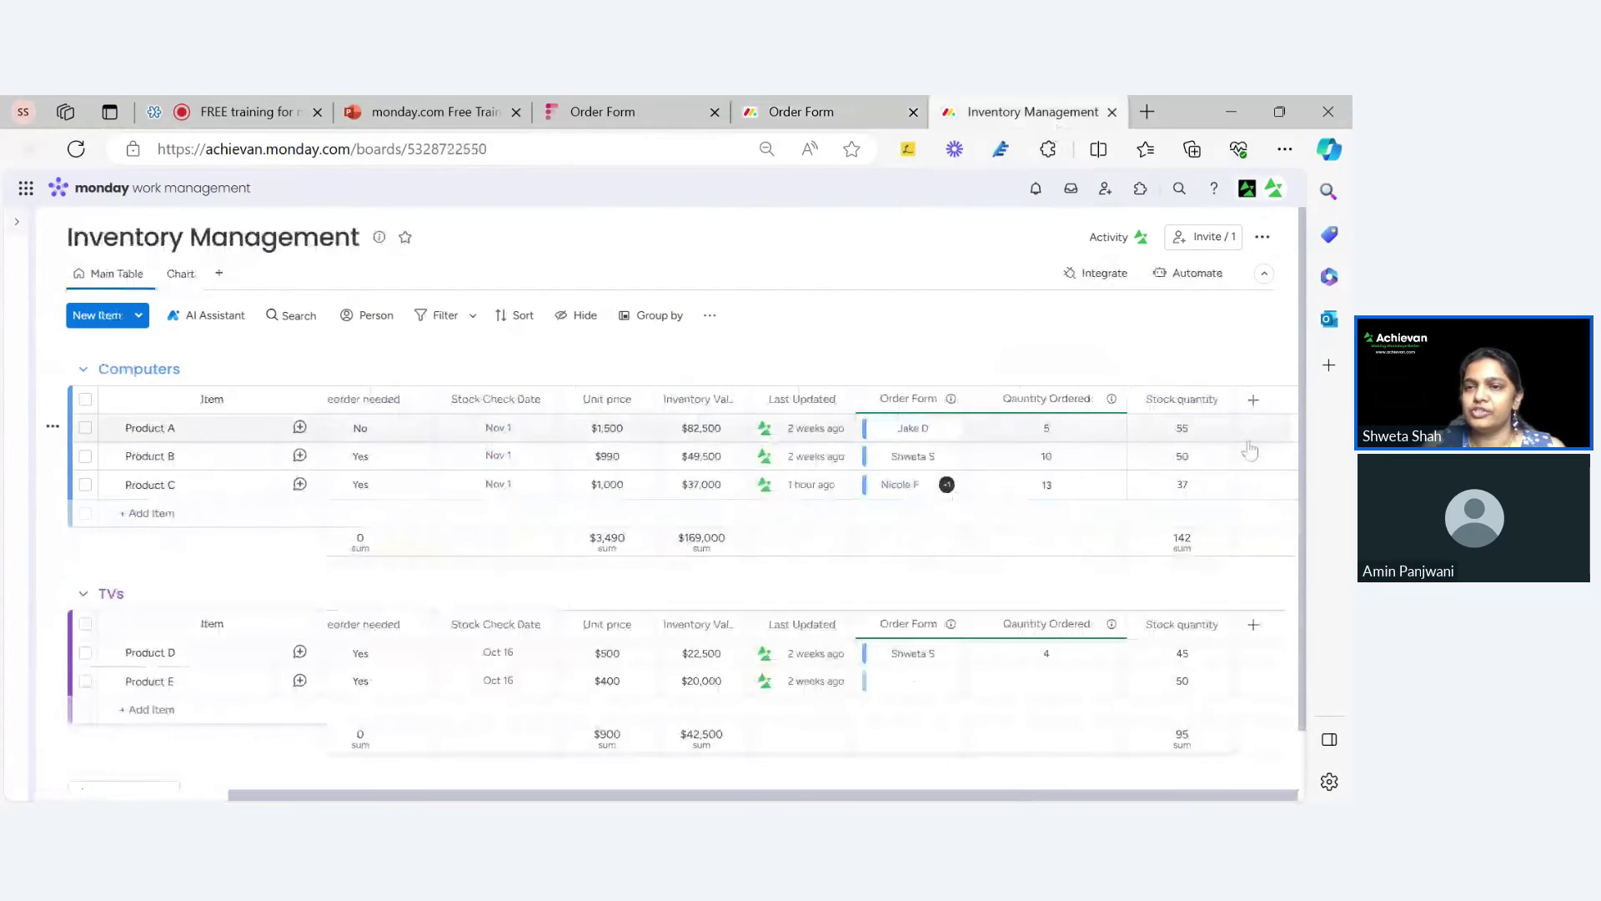
pyautogui.click(808, 117)
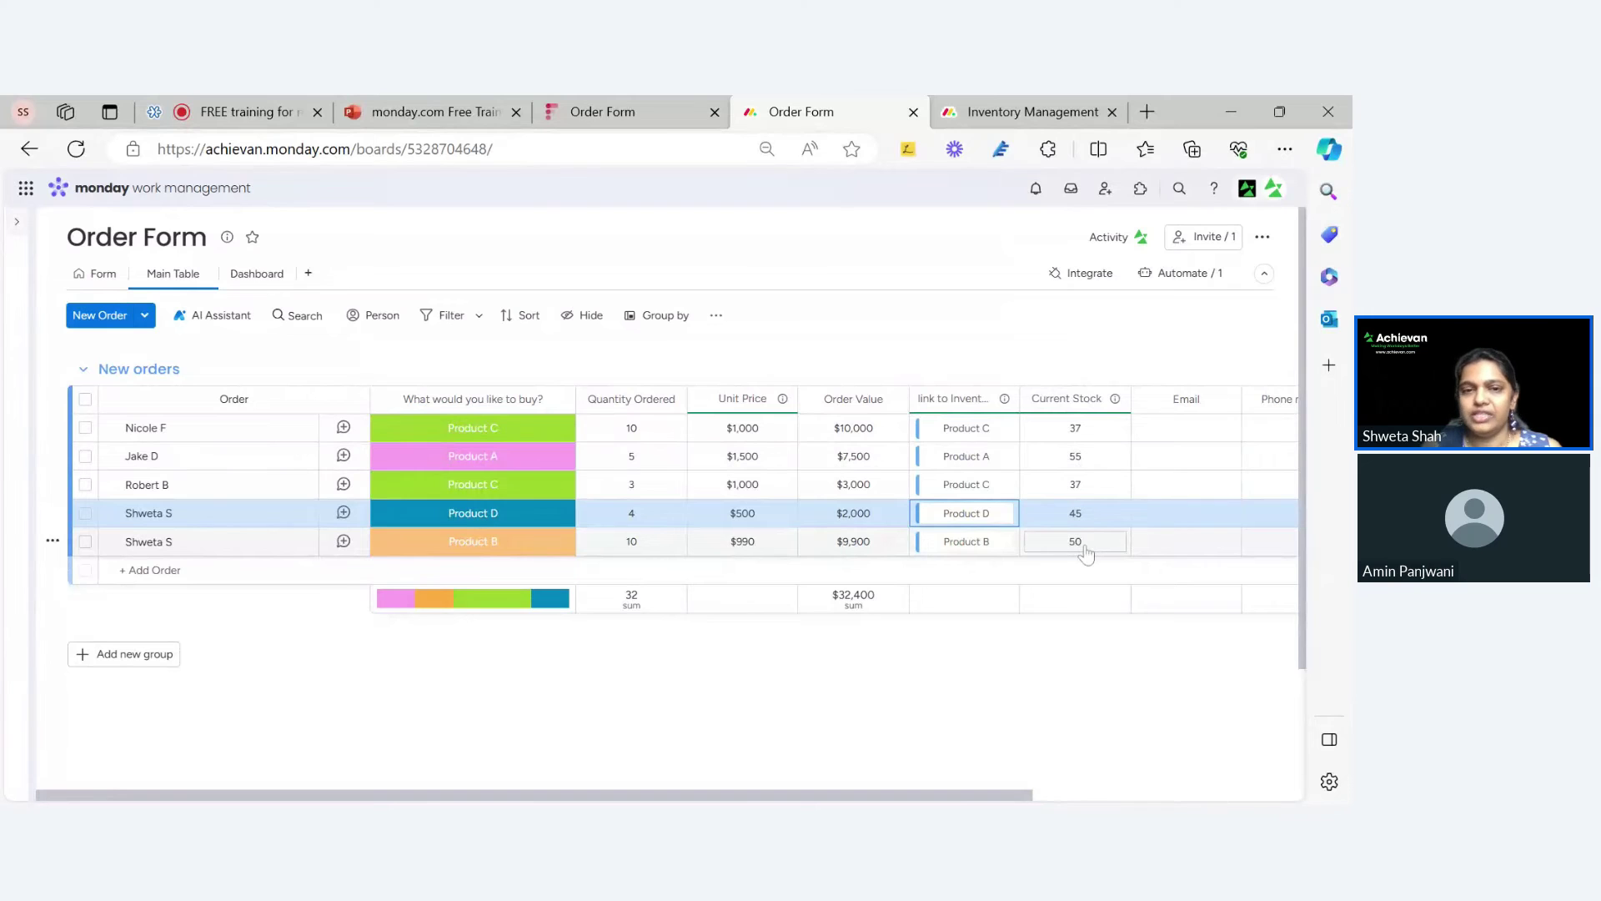
pyautogui.click(631, 542)
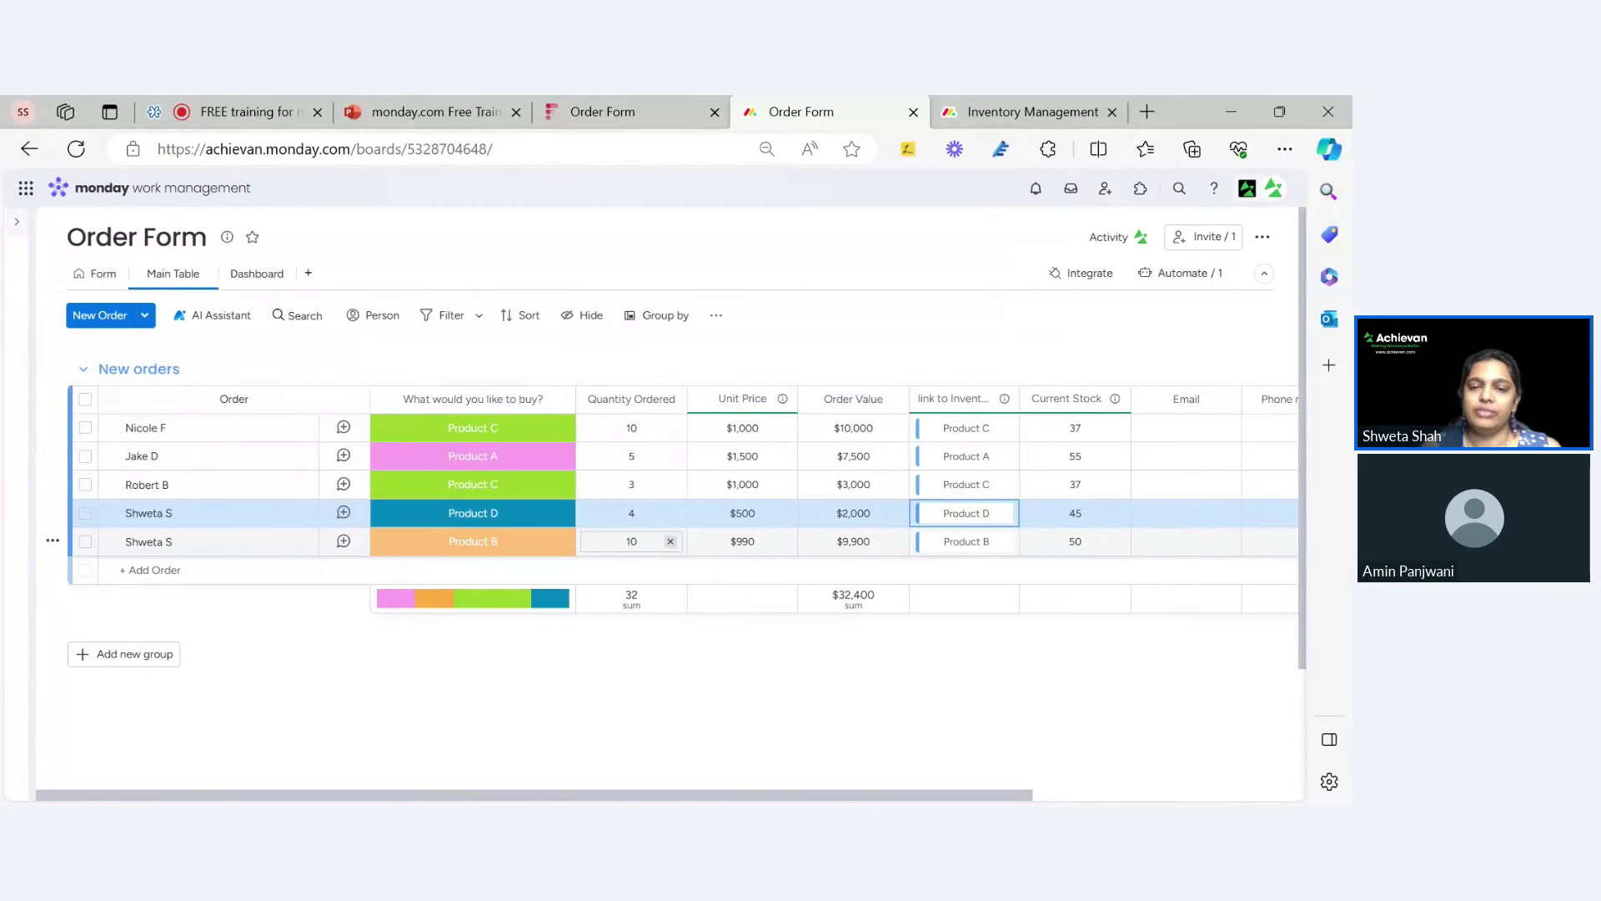
pyautogui.press('Escape')
pyautogui.hscroll(3, 713, 483)
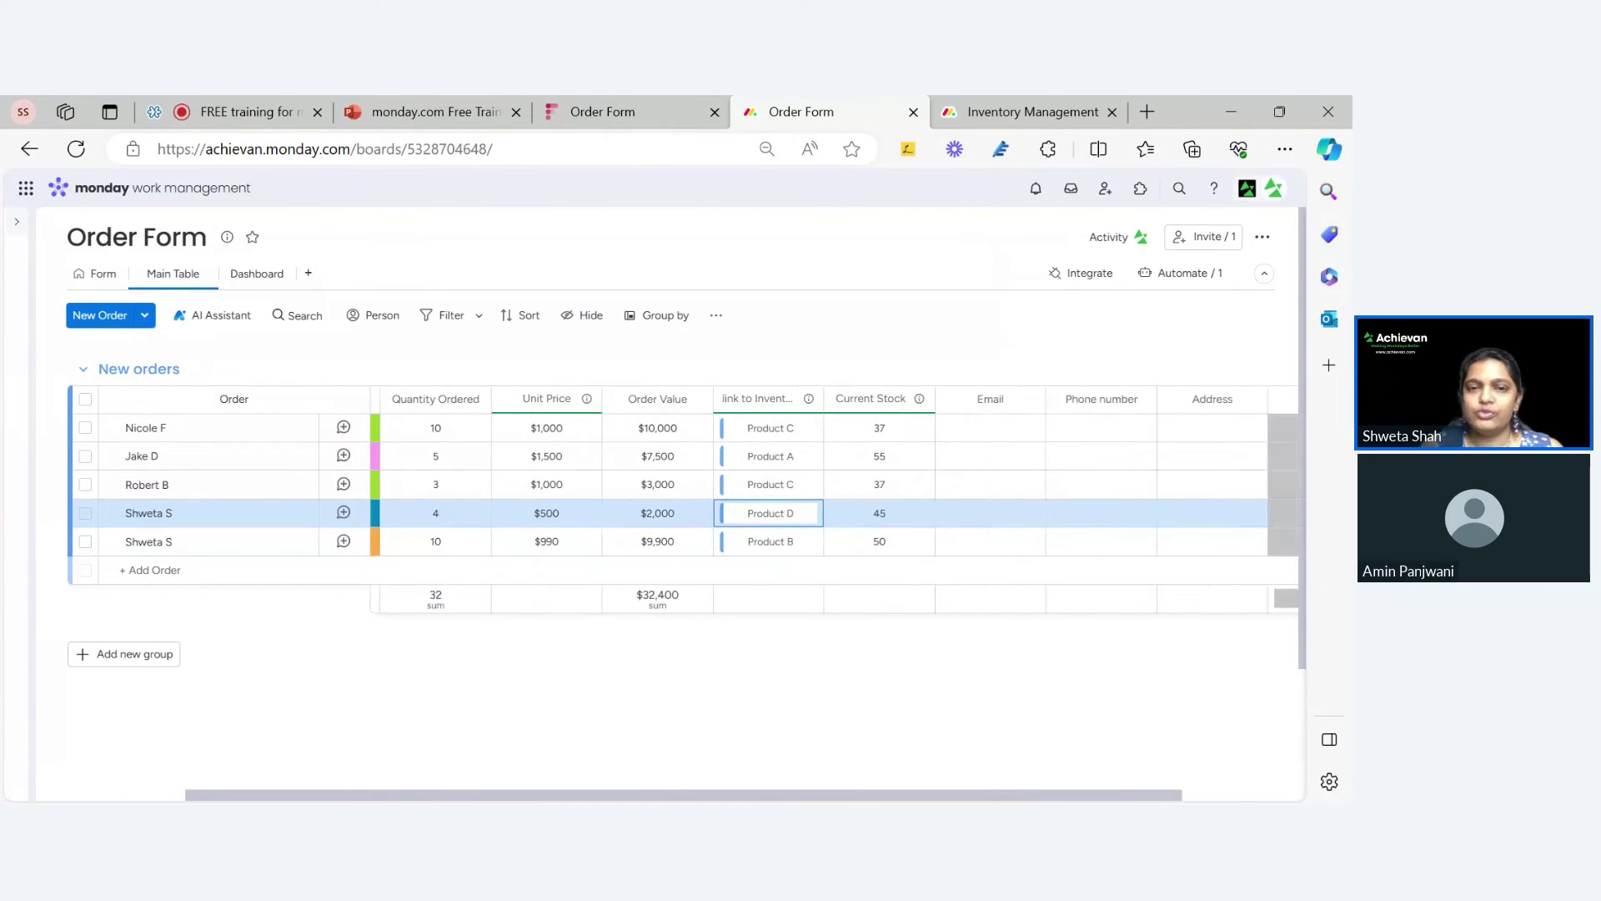
pyautogui.hscroll(1, 742, 483)
pyautogui.hscroll(3, 1149, 549)
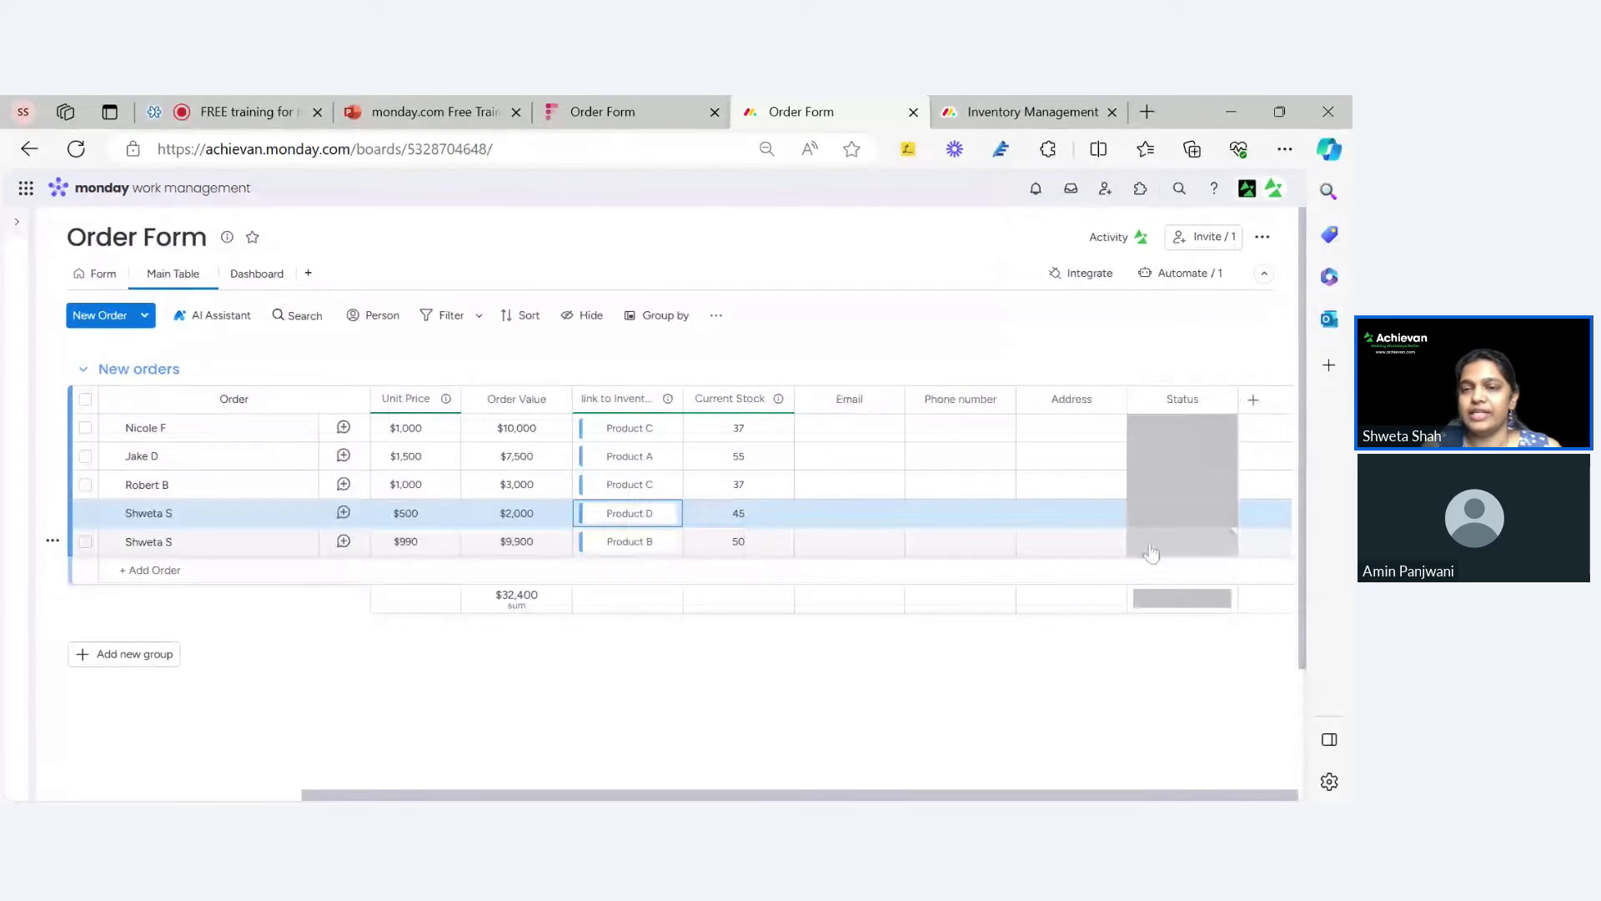
pyautogui.click(1149, 549)
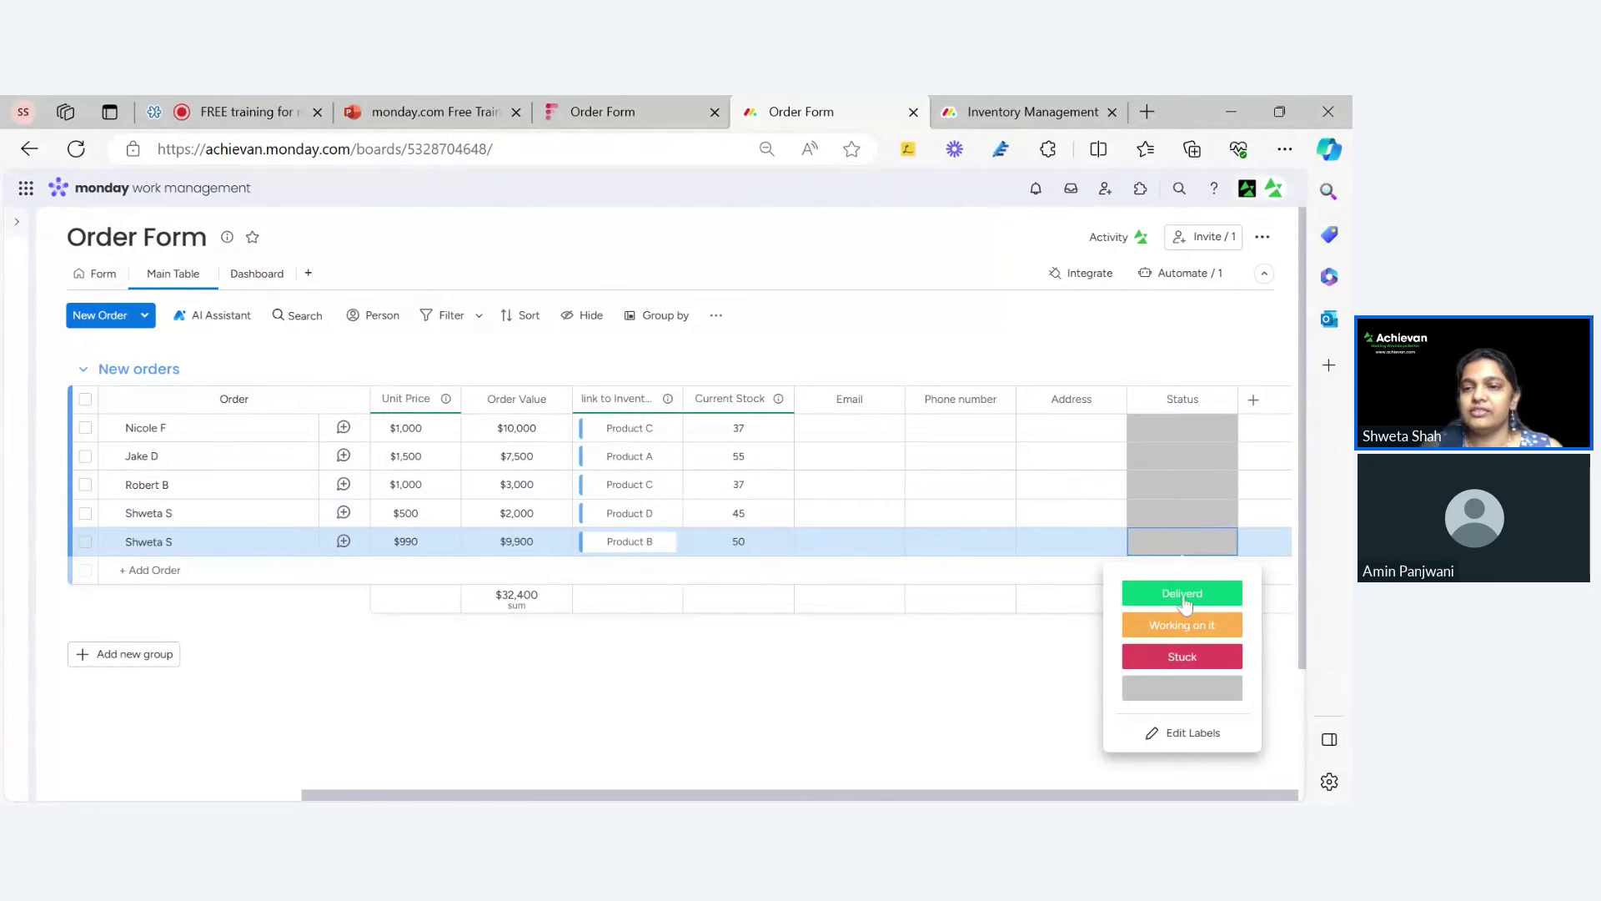
pyautogui.click(1186, 345)
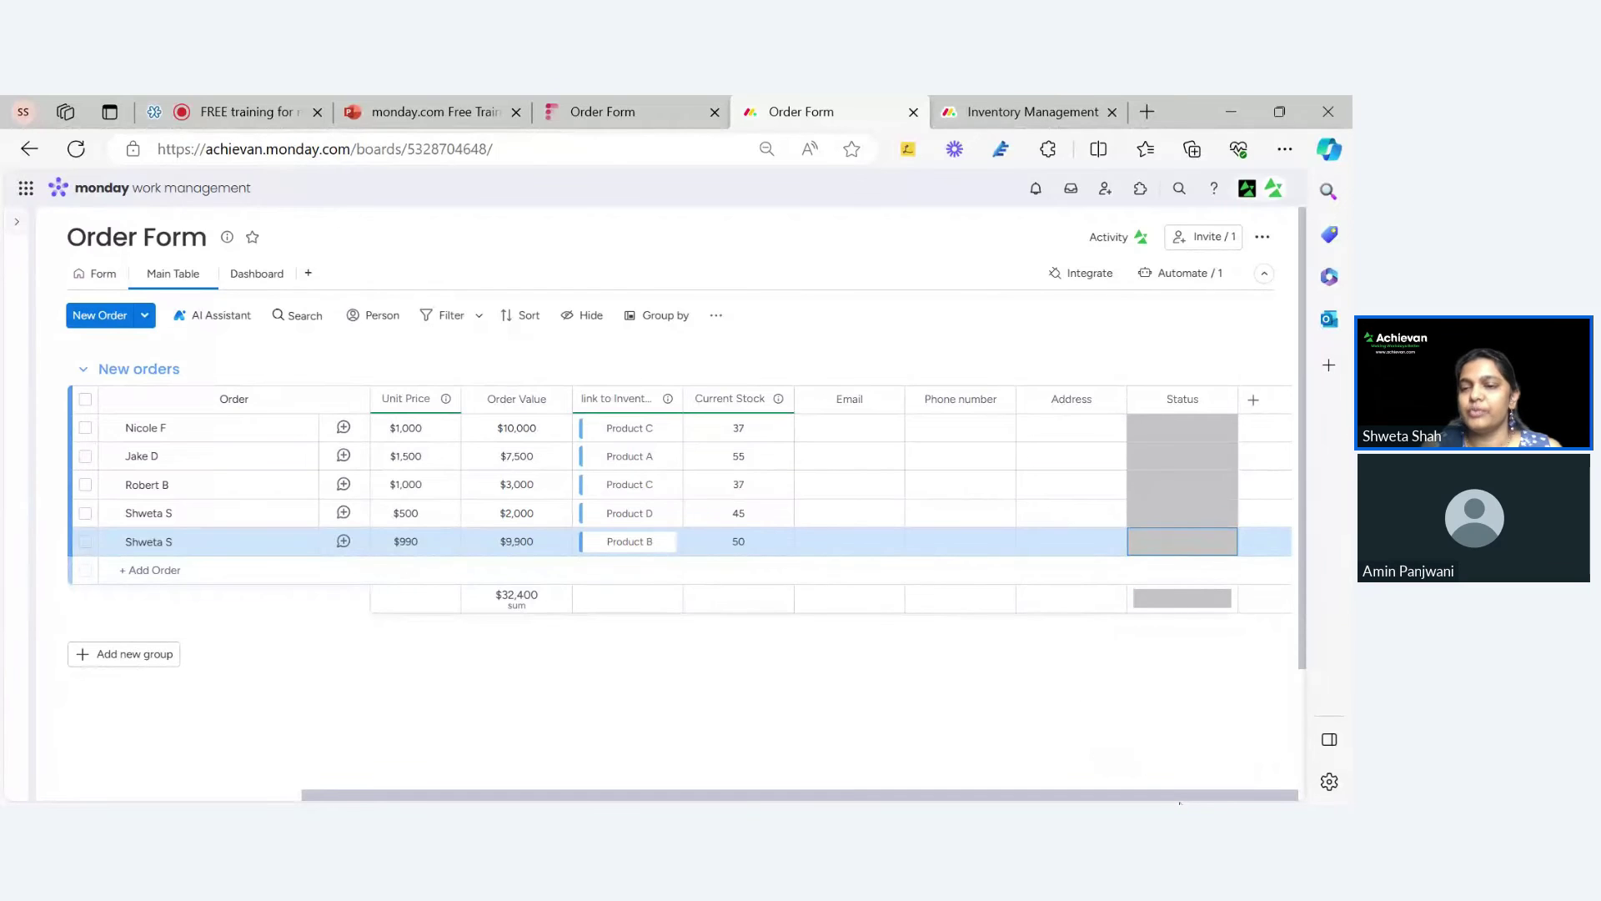
pyautogui.click(1189, 512)
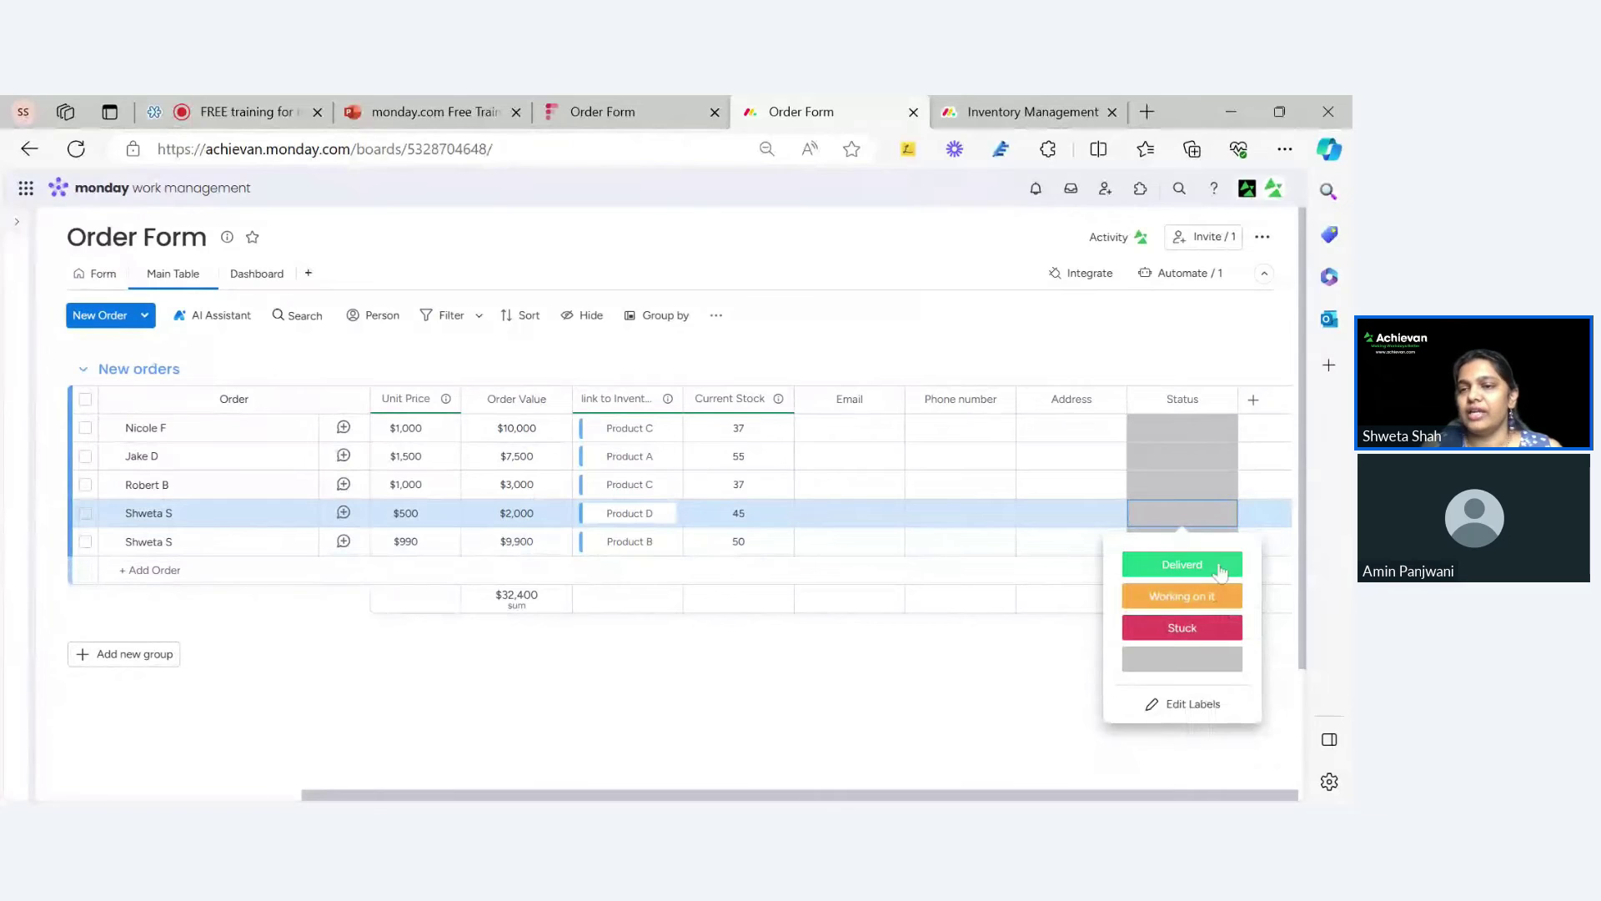
pyautogui.click(1201, 336)
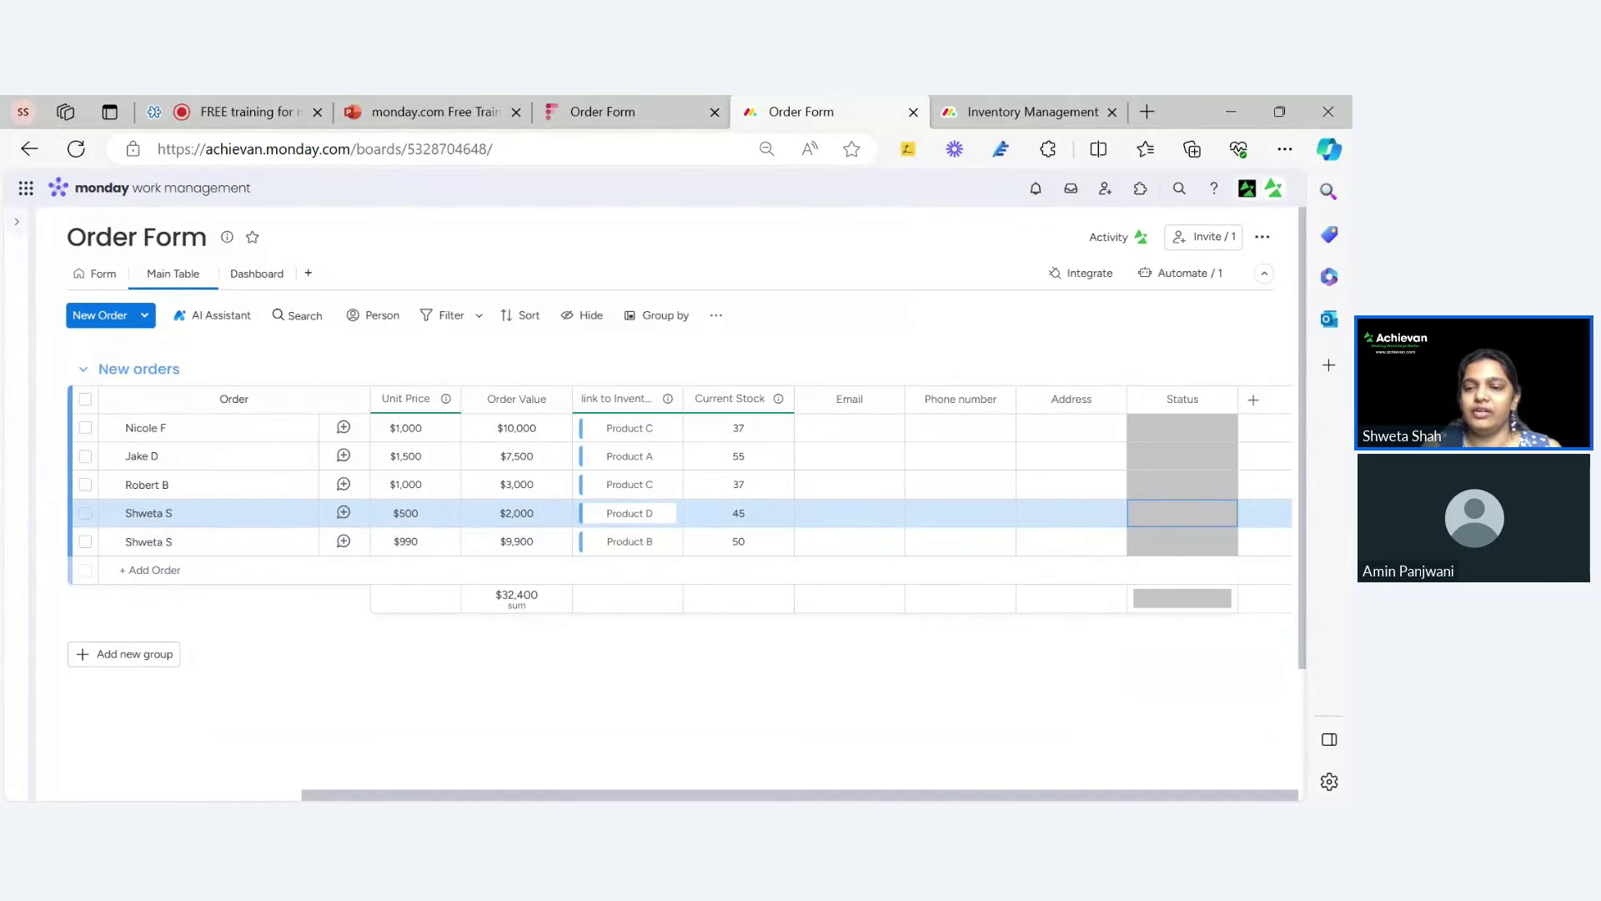
pyautogui.moveTo(1142, 796); pyautogui.dragTo(681, 797)
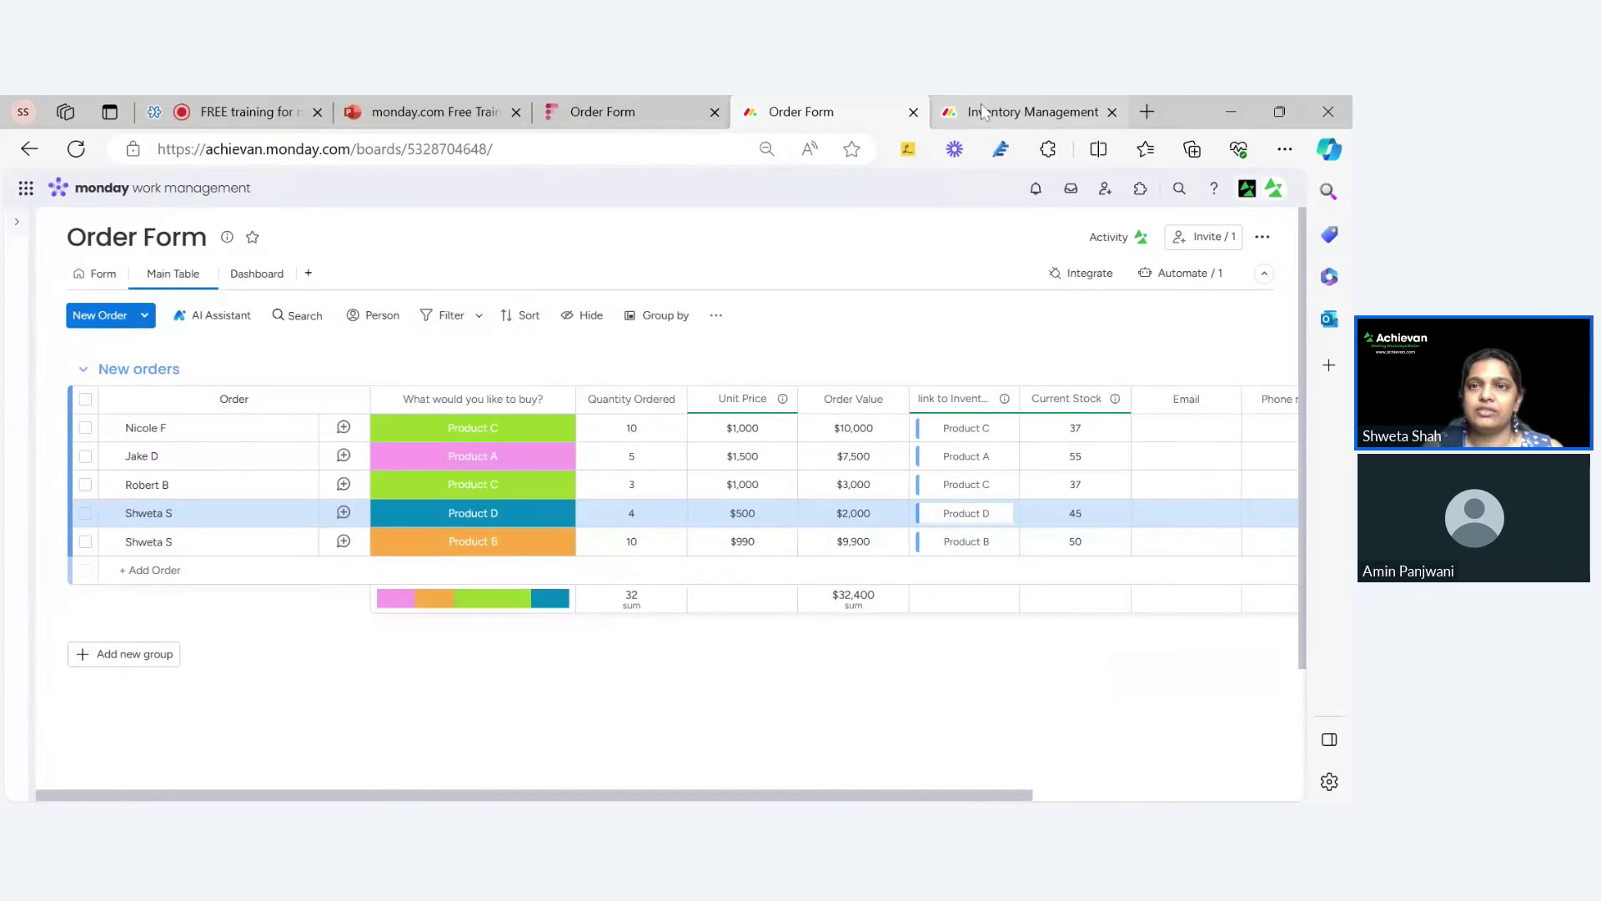
# Step: Reload the Order Form and select Product B as the product to buy
pyautogui.click(644, 120)
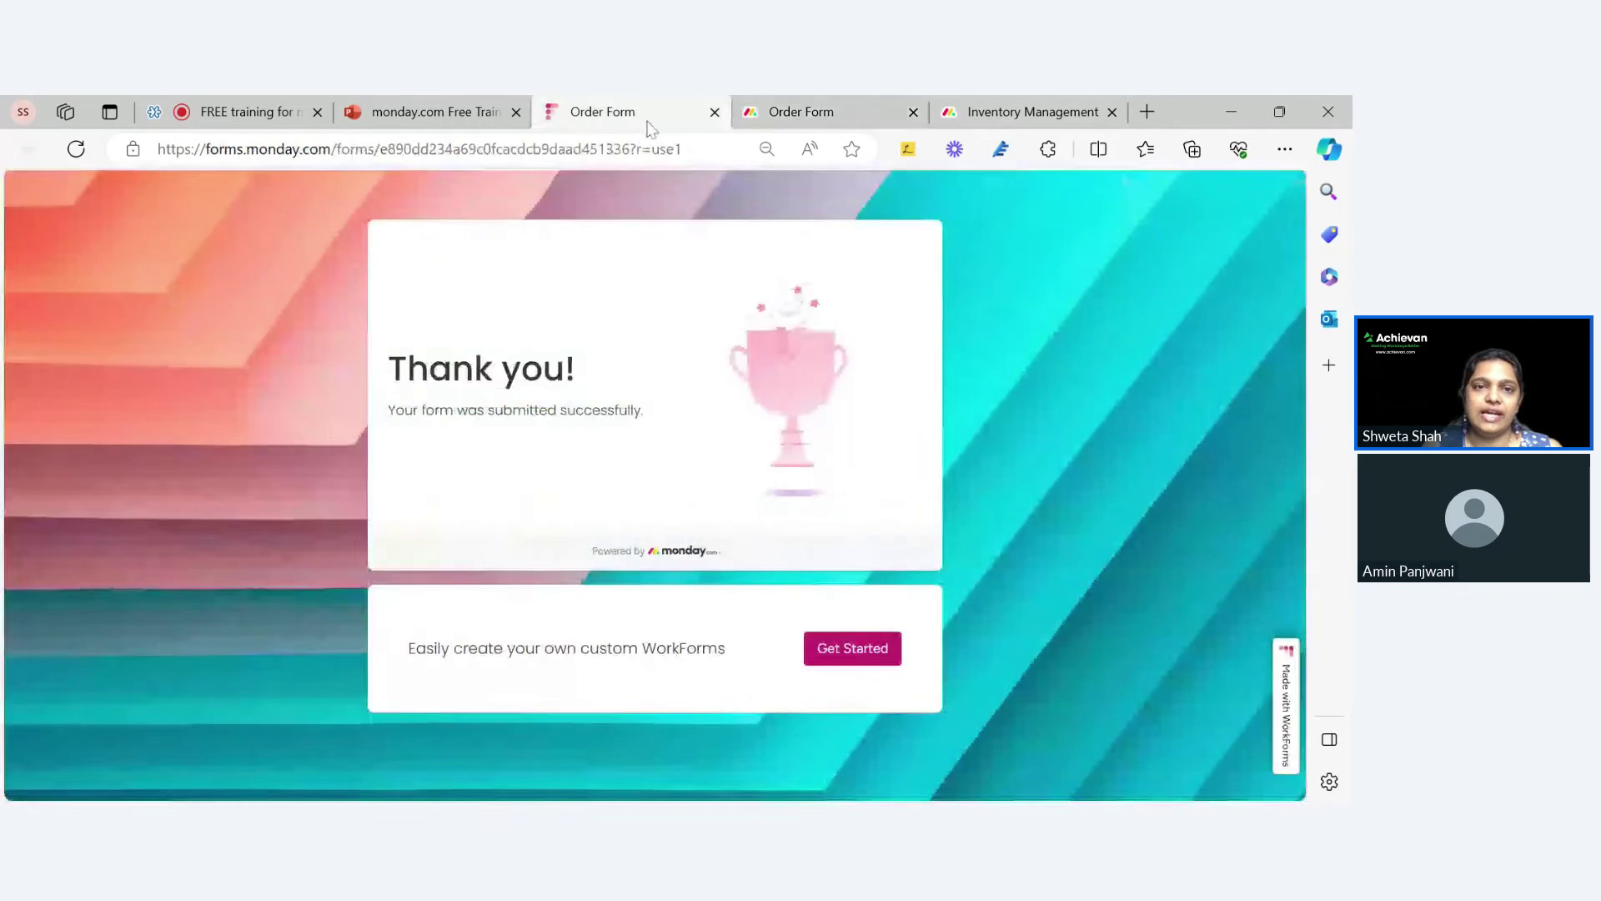
pyautogui.click(77, 151)
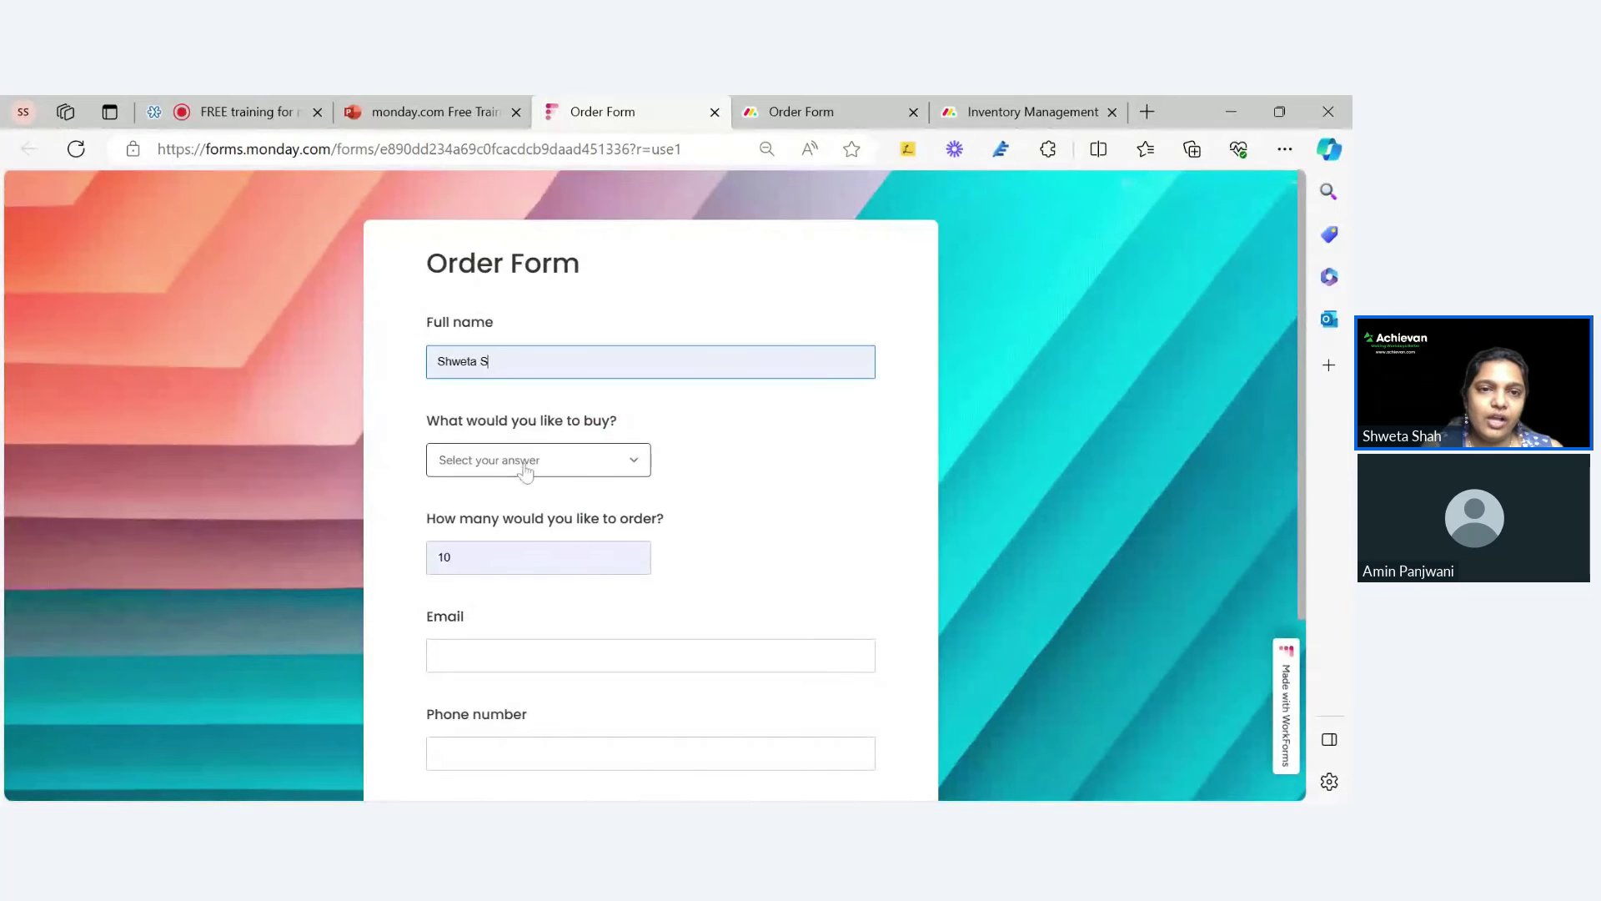
pyautogui.click(557, 467)
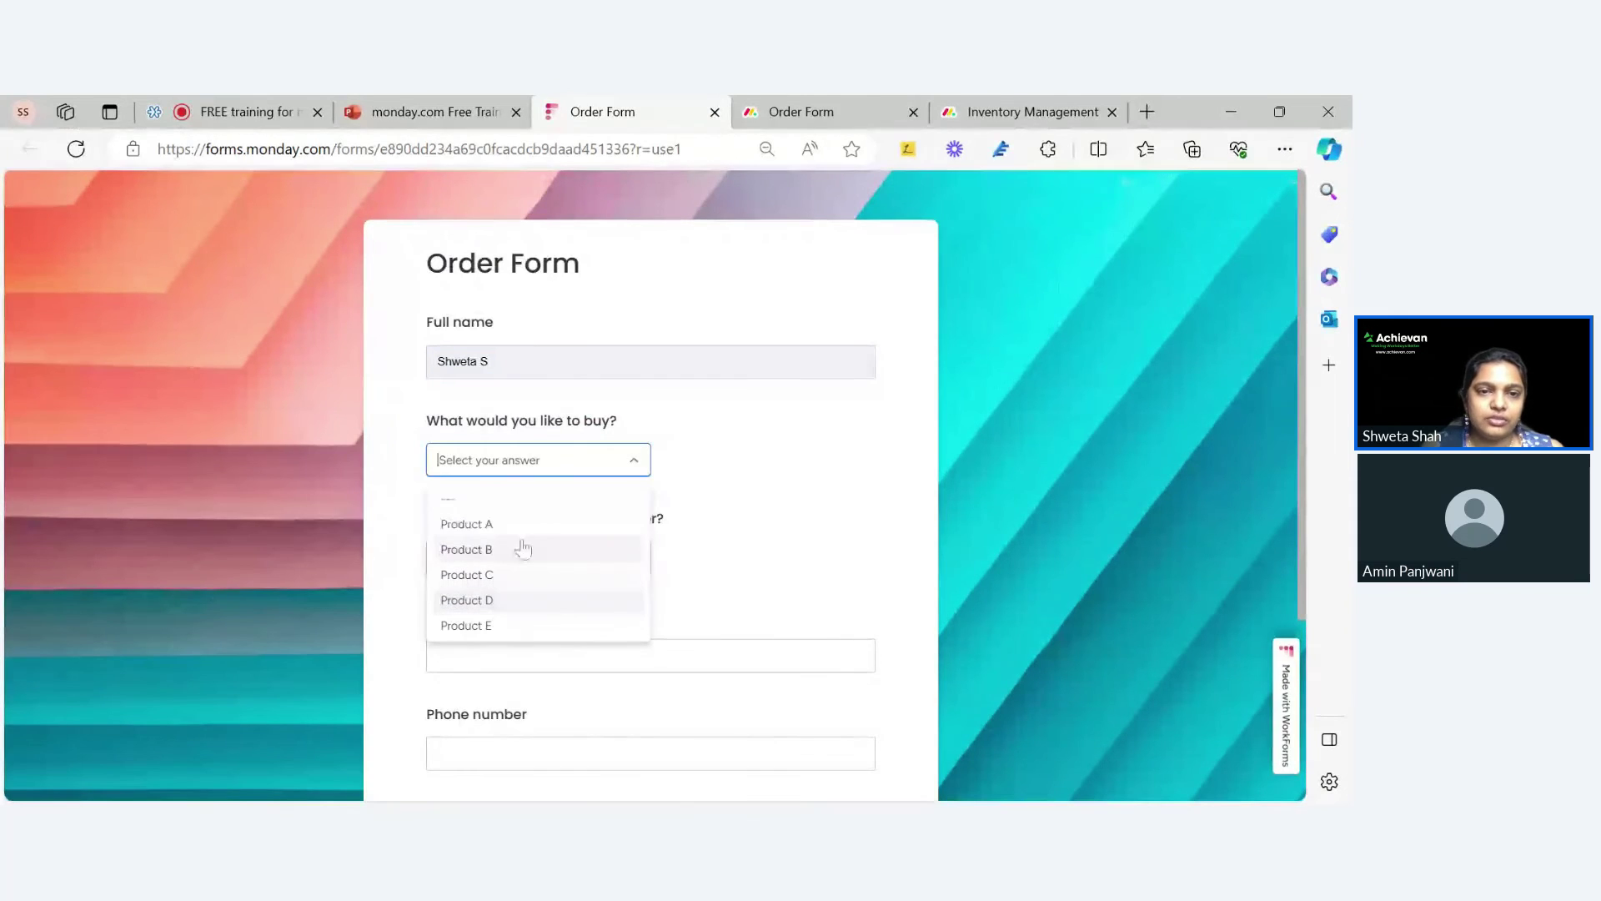
pyautogui.click(839, 117)
pyautogui.click(681, 100)
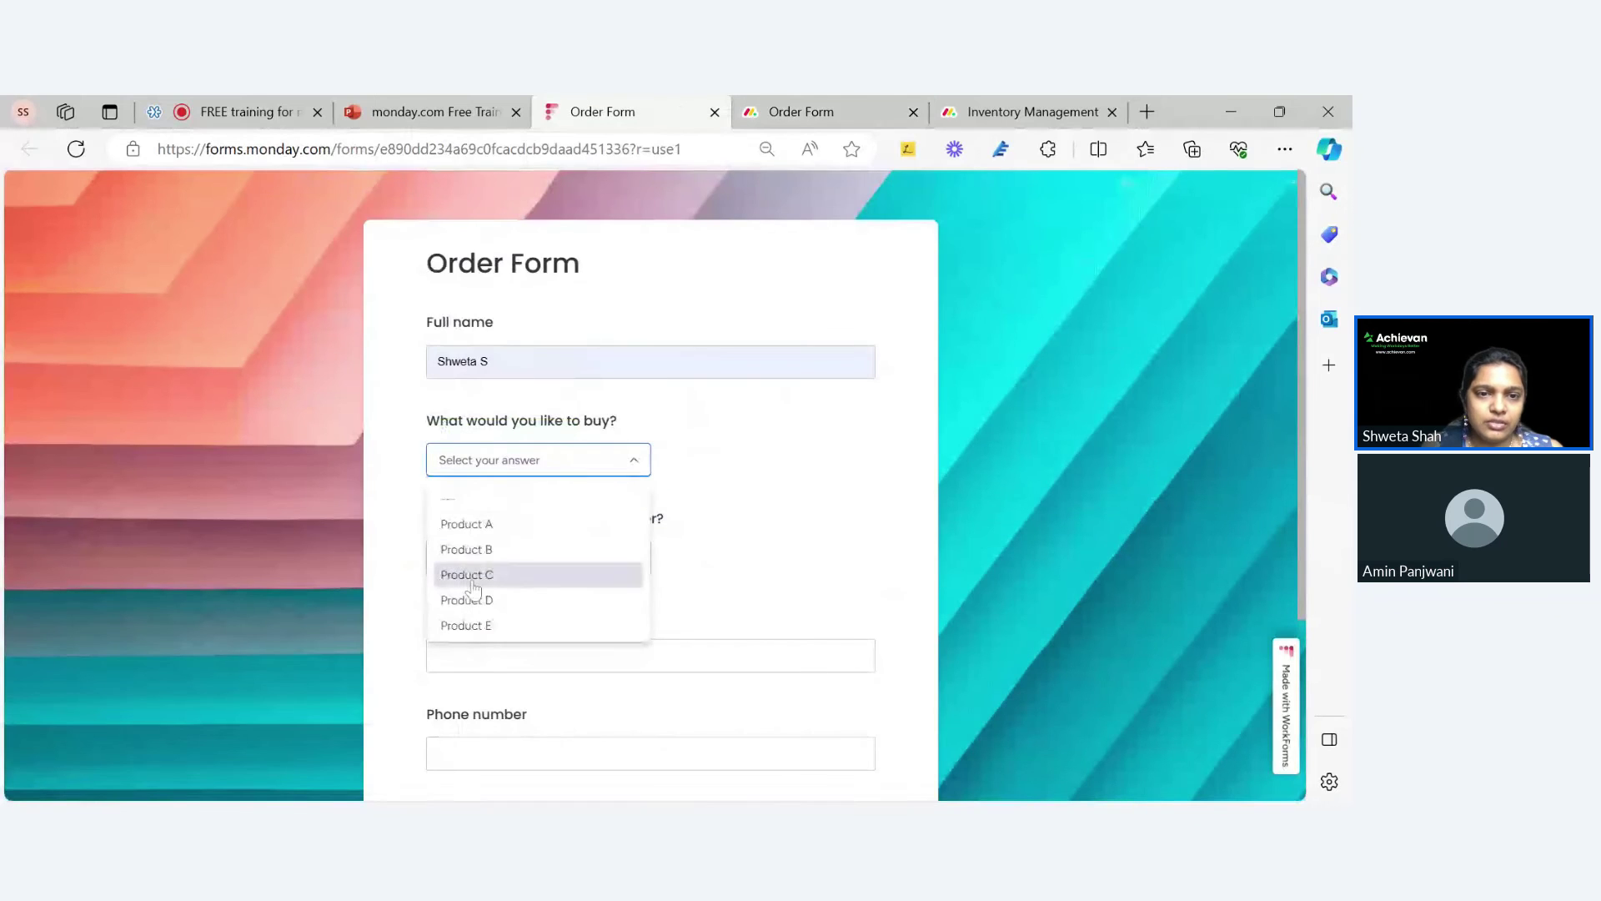
pyautogui.click(467, 549)
# Step: Change the quantity from 10 to 3 and submit the order
pyautogui.click(451, 558)
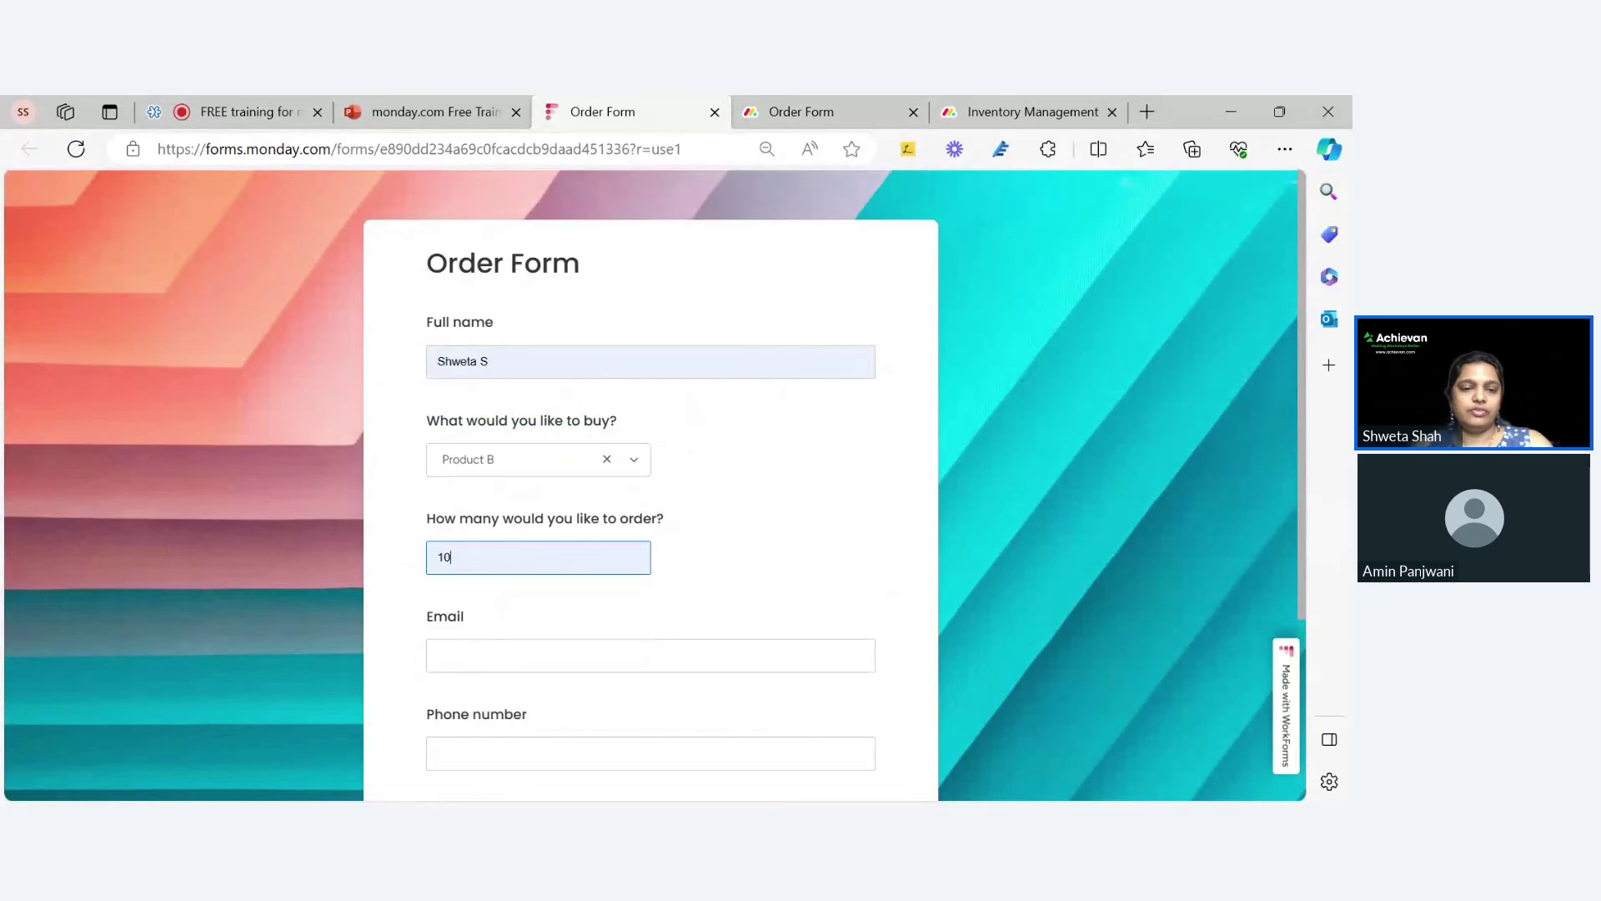
pyautogui.press('BackSpace')
pyautogui.press('BackSpace')
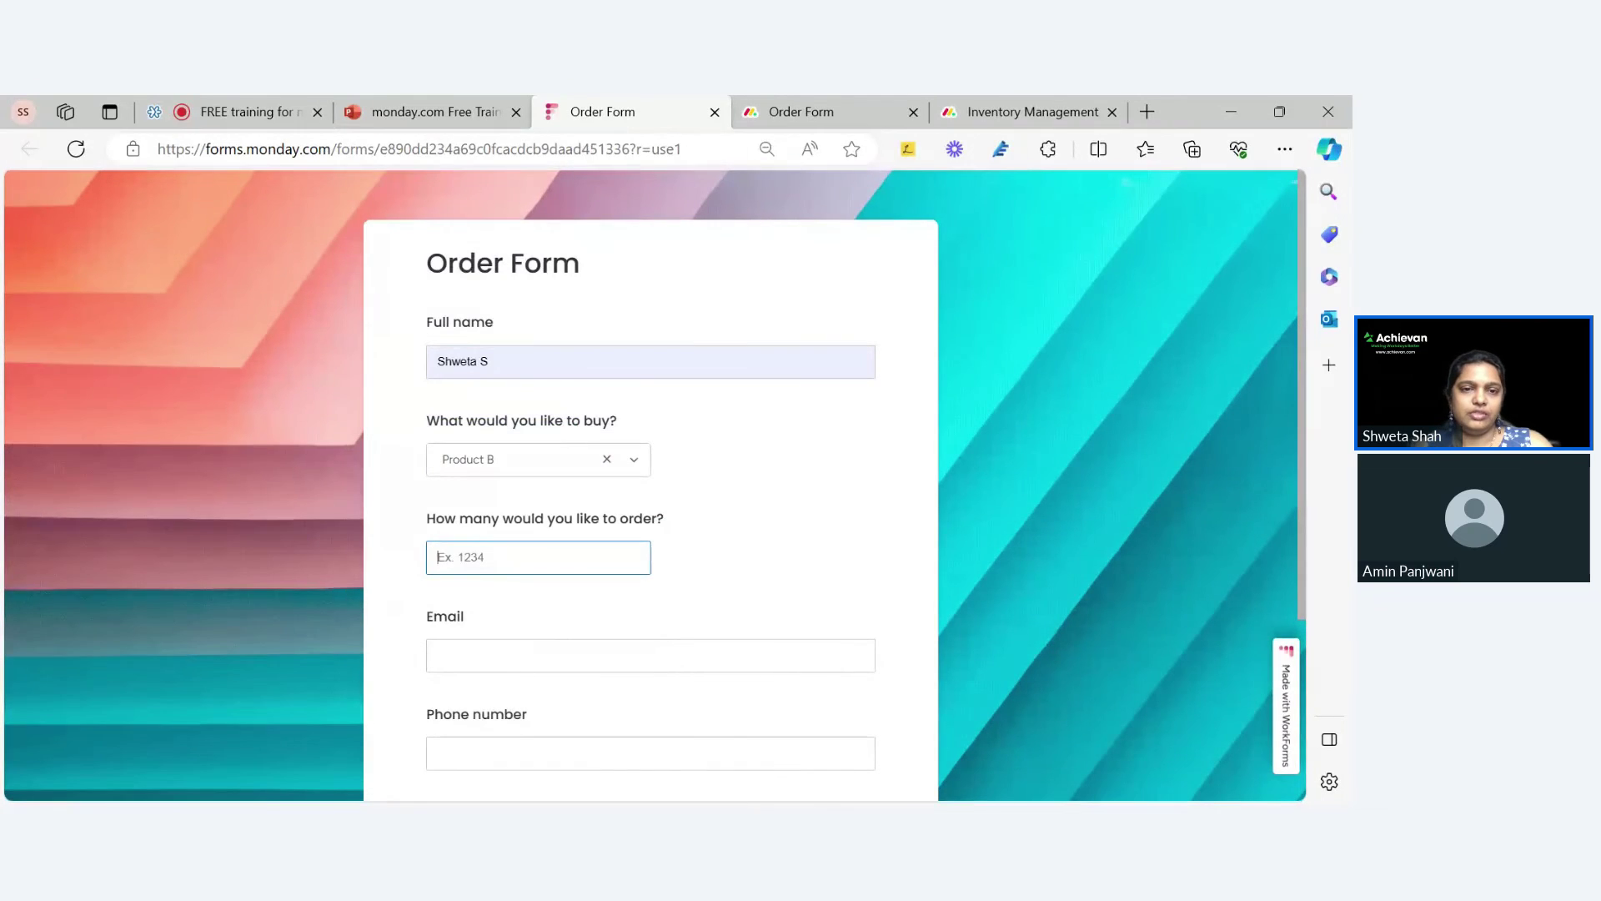
pyautogui.write('3')
pyautogui.scroll(-3, 832, 575)
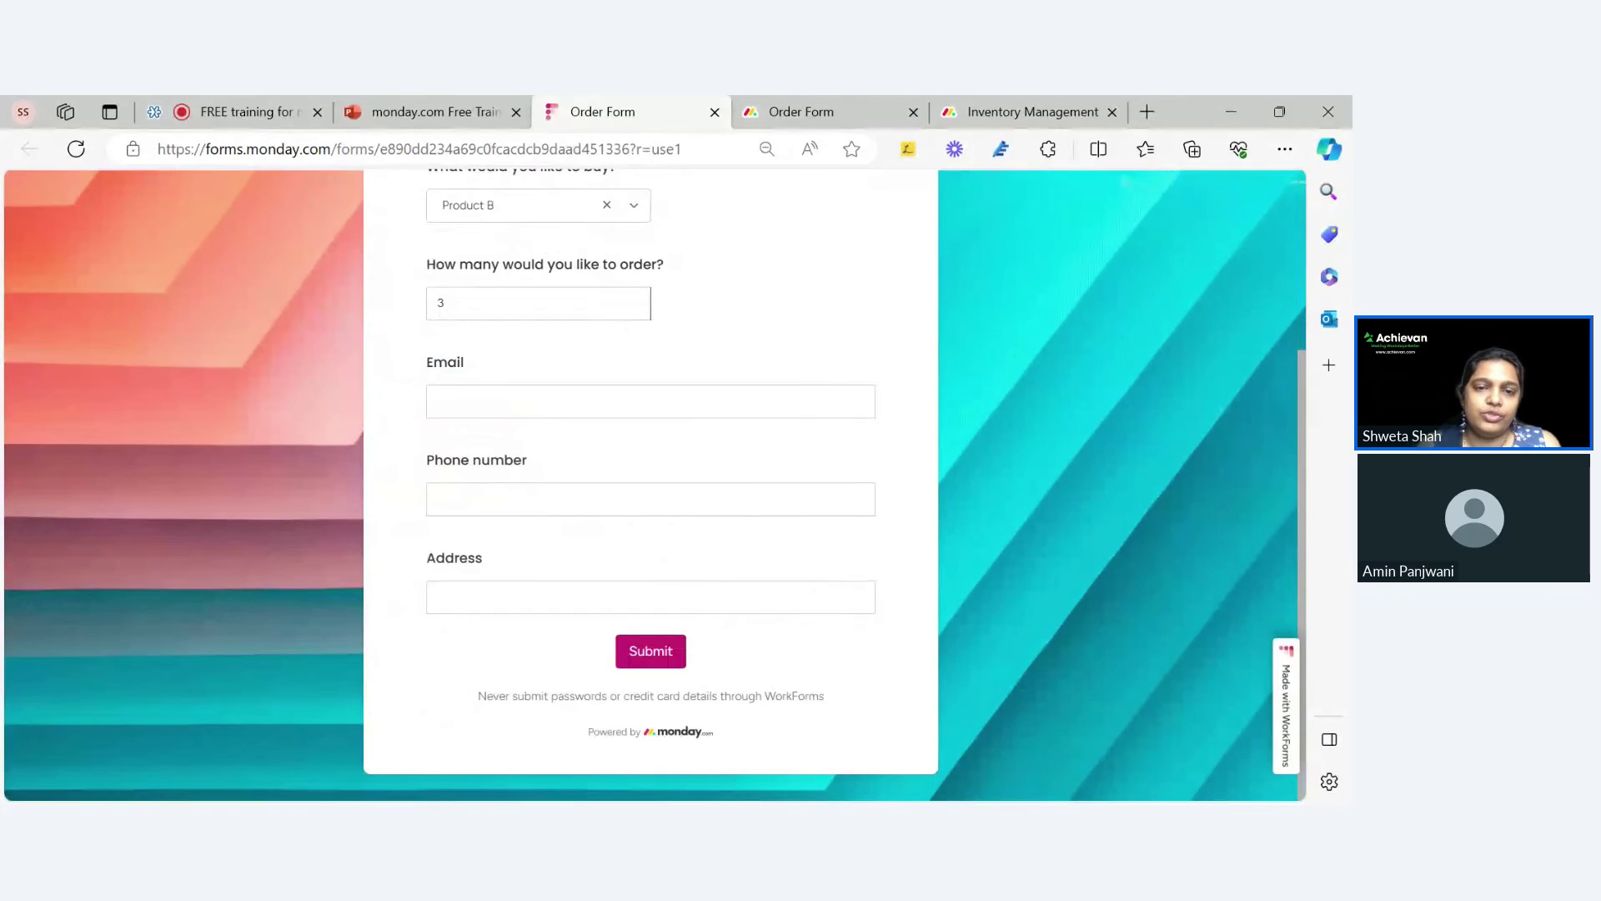
pyautogui.click(664, 661)
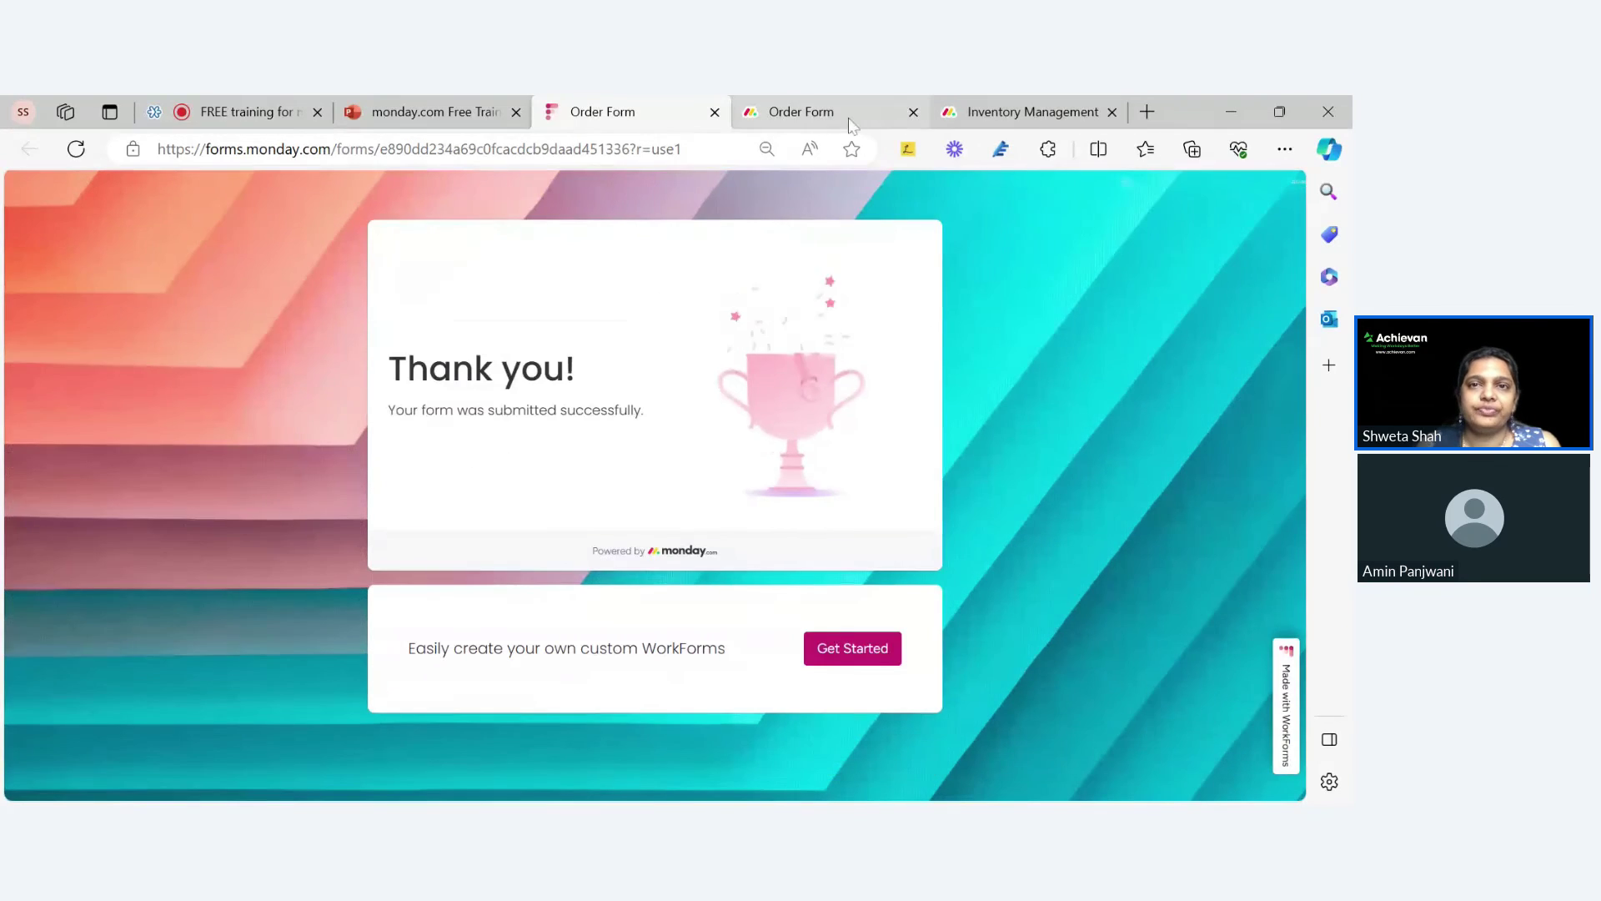
# Step: Check the new 3-unit Product B order worth $2,970 on the Order Form board
pyautogui.click(818, 111)
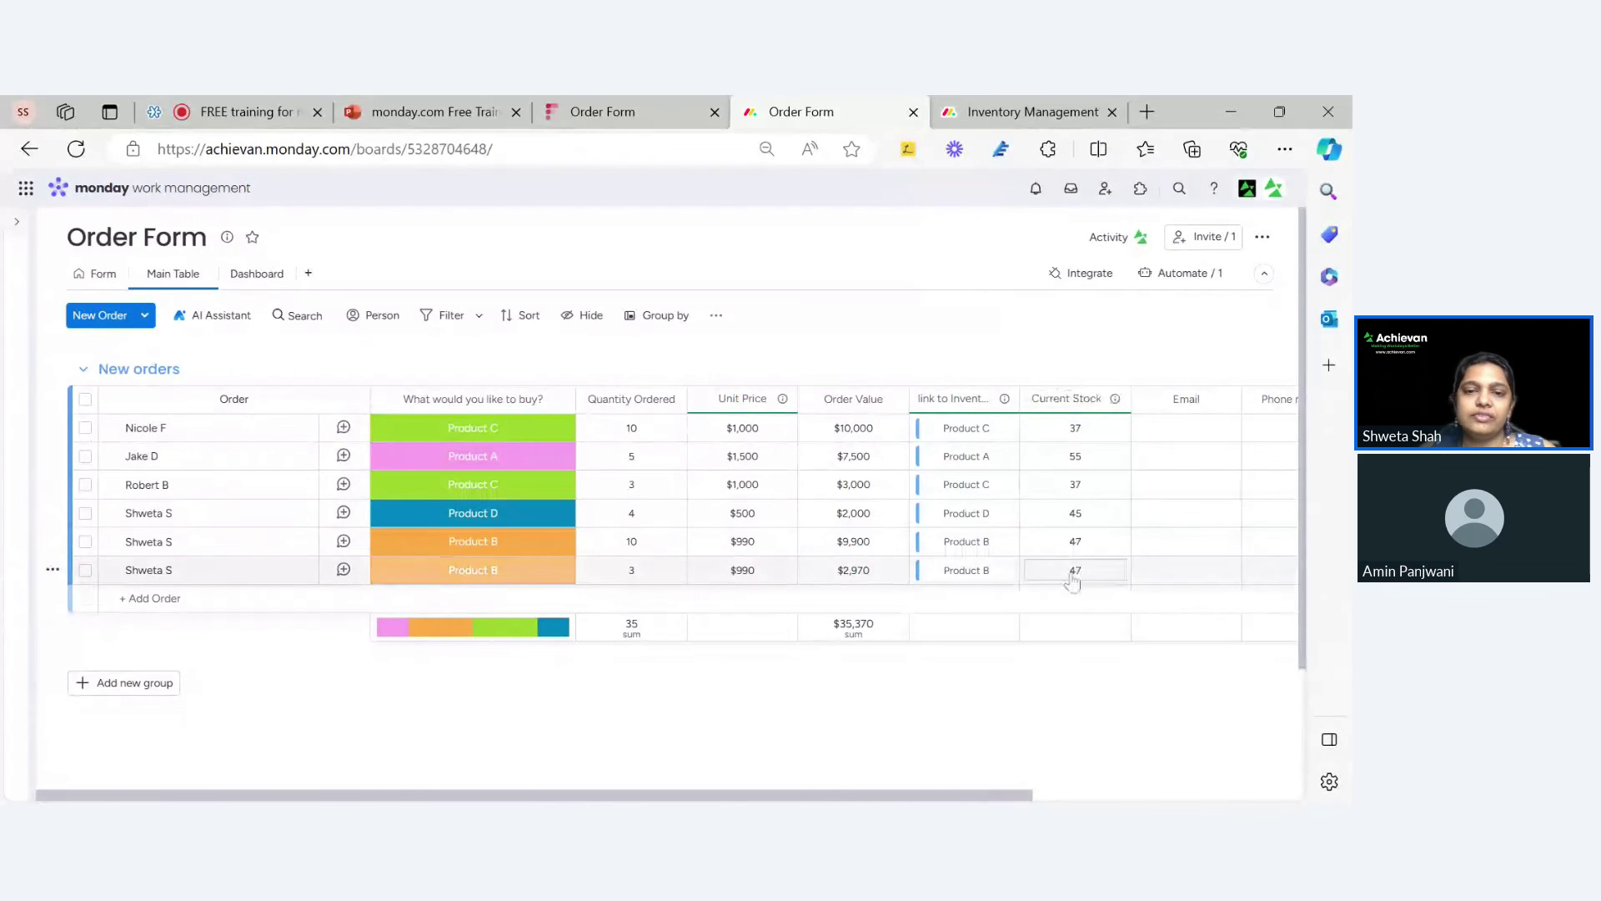
pyautogui.click(639, 428)
pyautogui.click(631, 569)
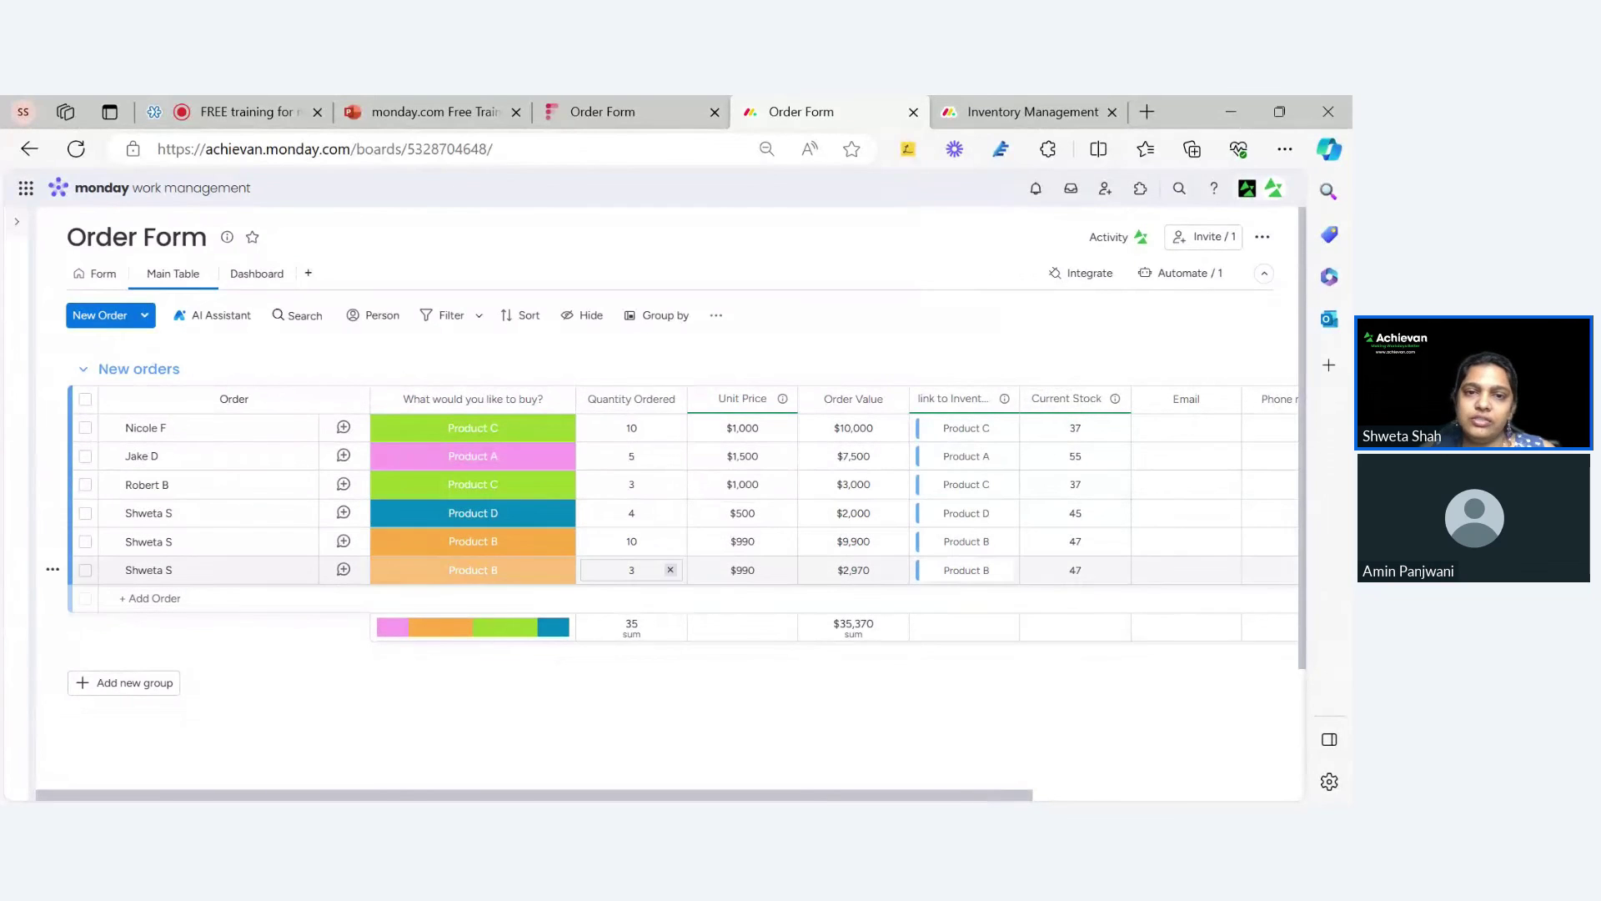
pyautogui.press('Escape')
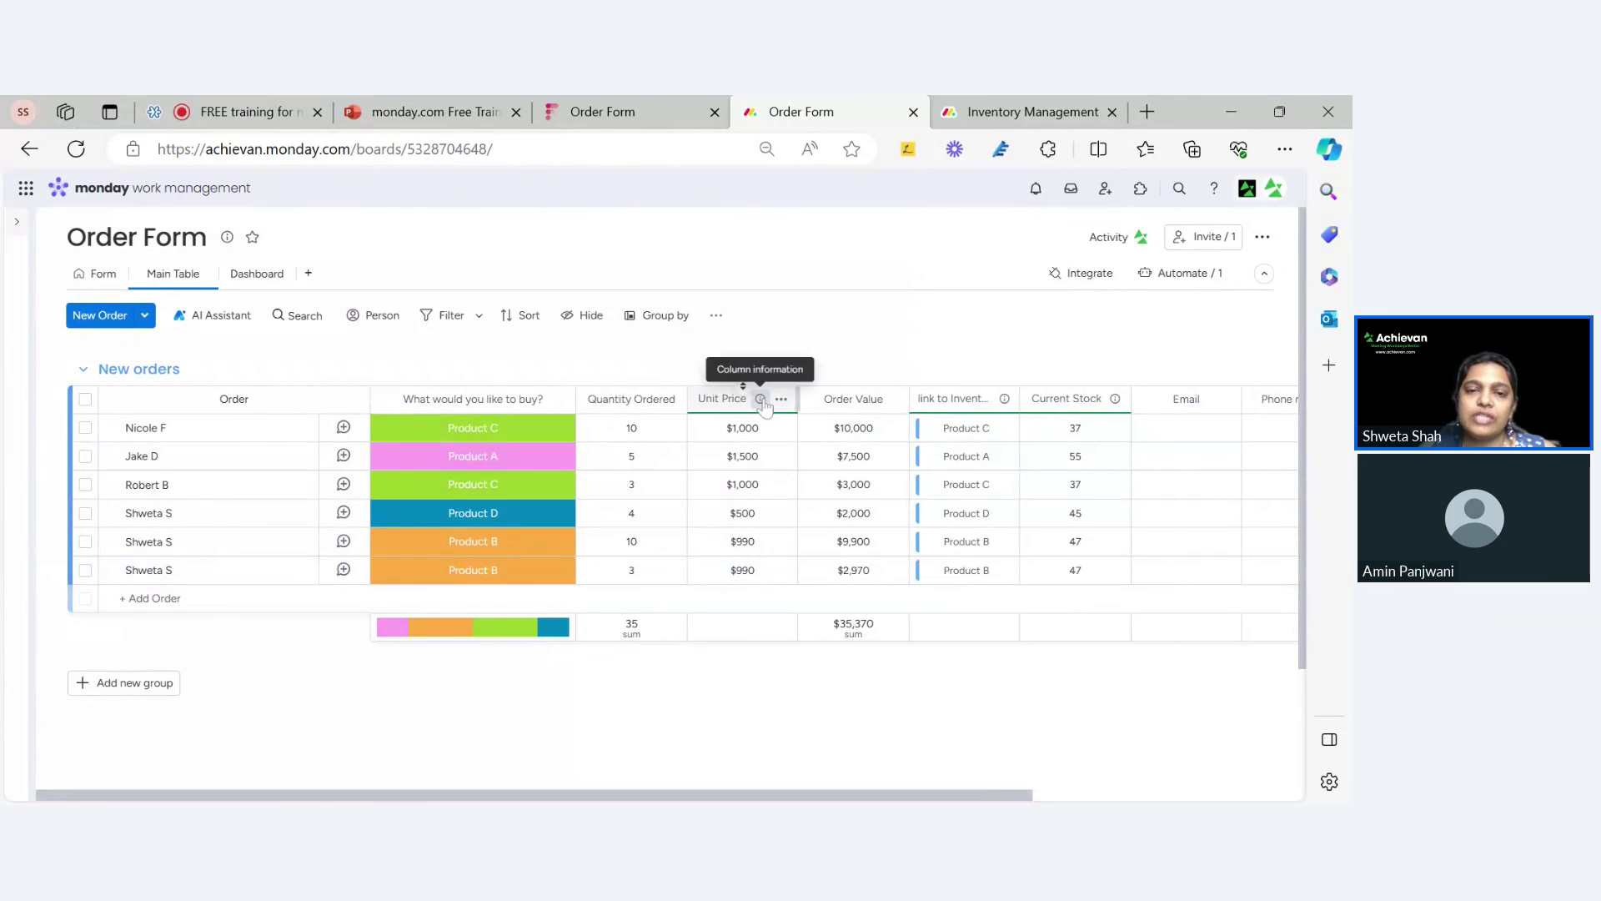
pyautogui.click(980, 116)
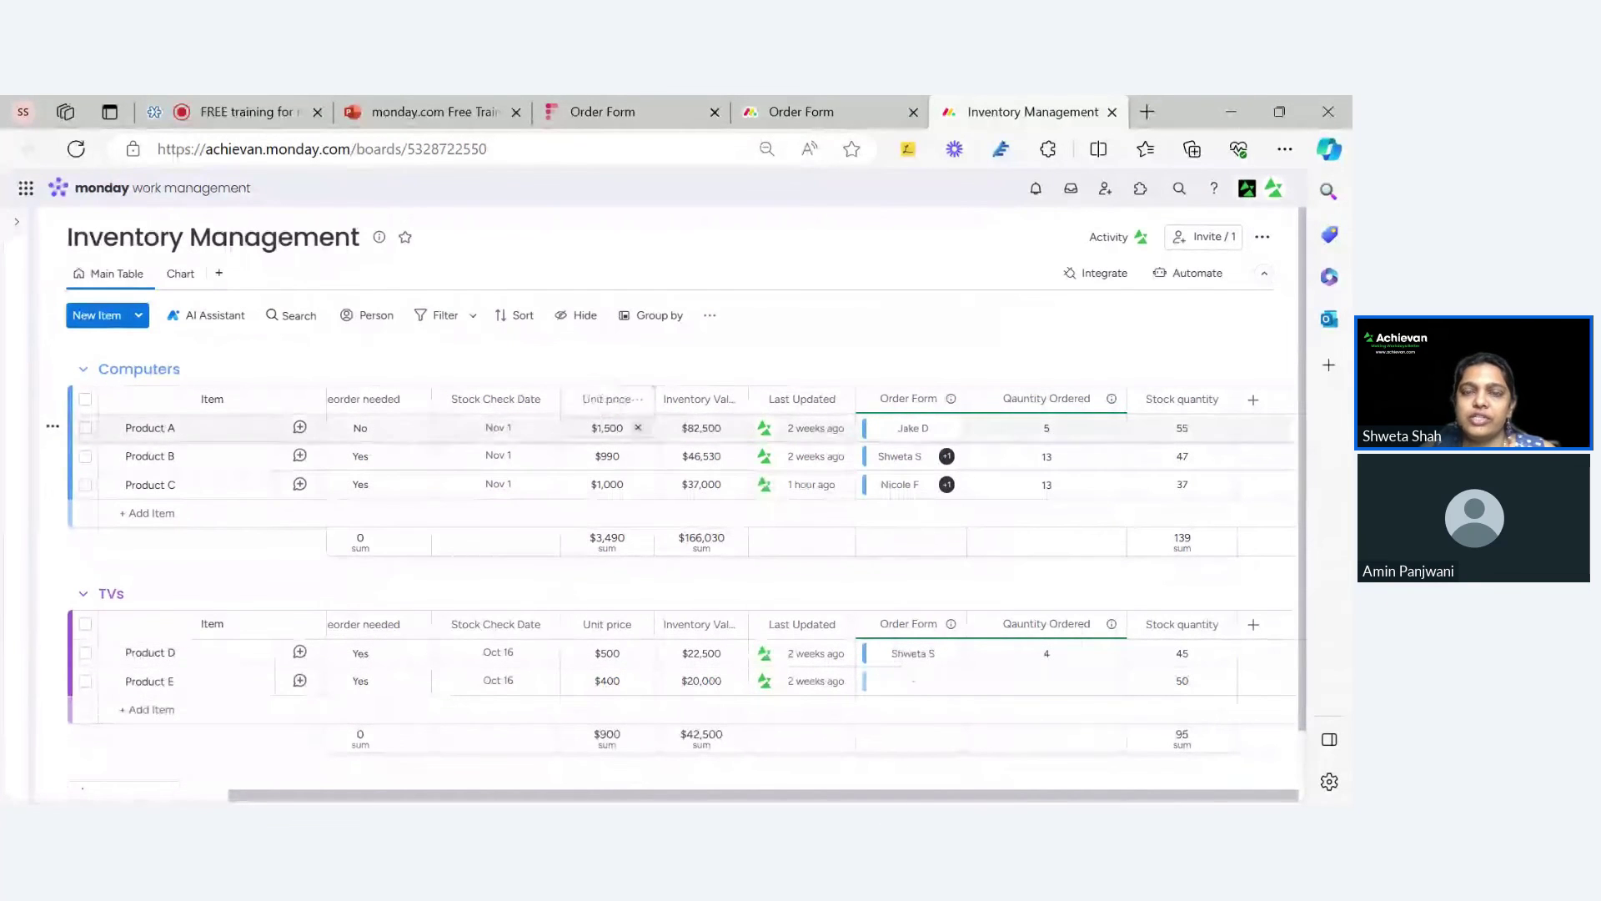
pyautogui.hotkey('ctrl', 'shift', 'Tab')
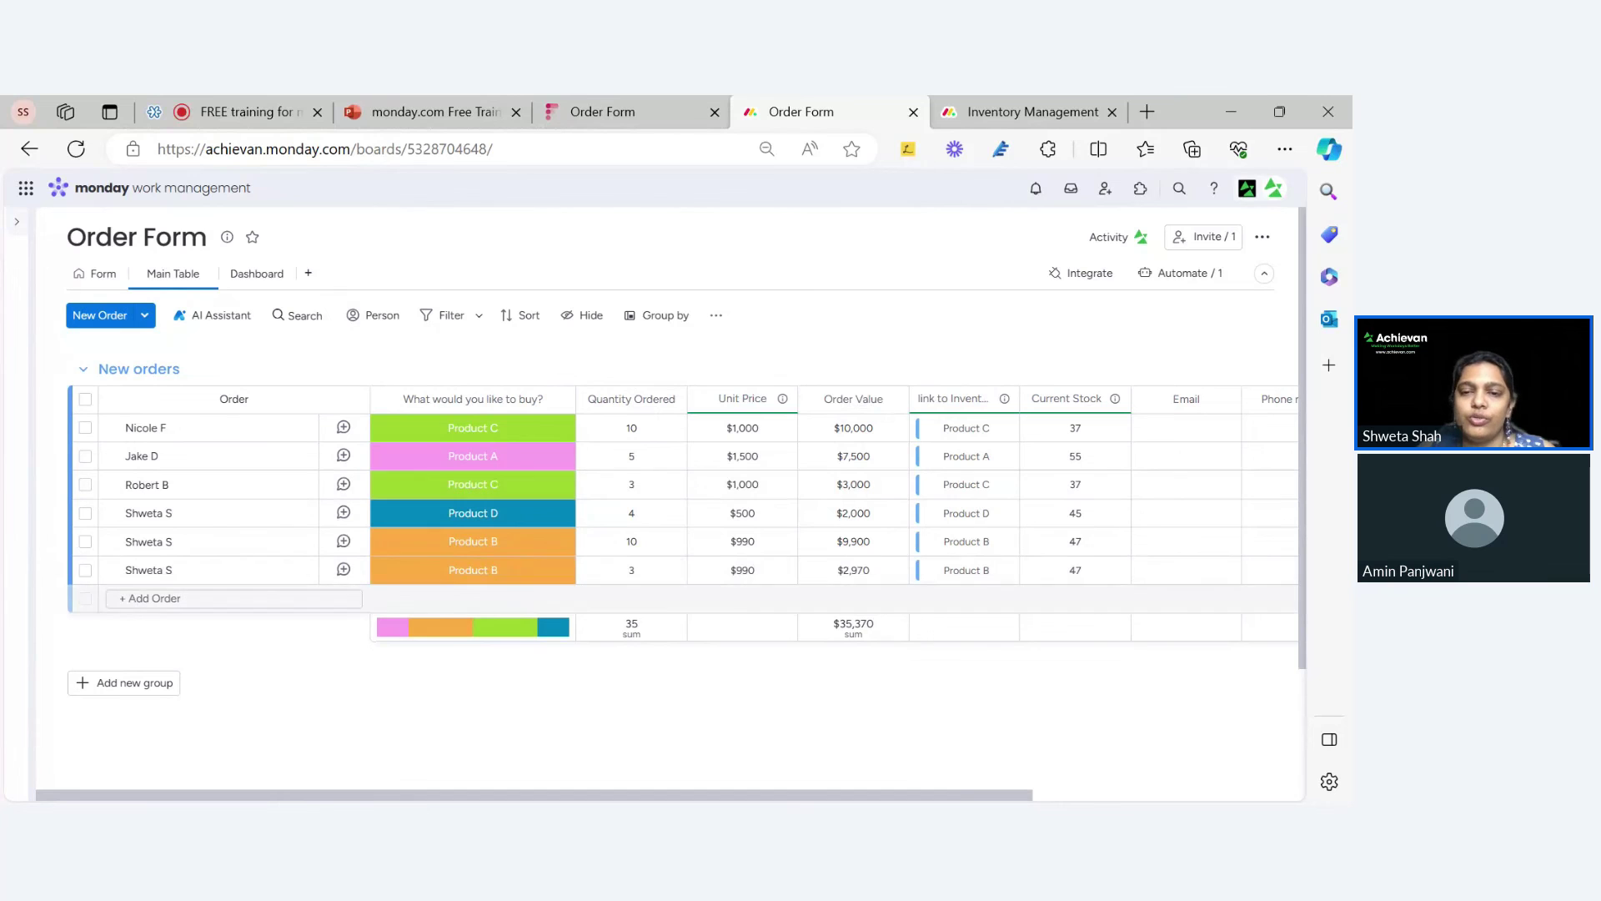
# Step: Review the Order Value formula without changes, then go to the Inventory Management board
pyautogui.click(842, 569)
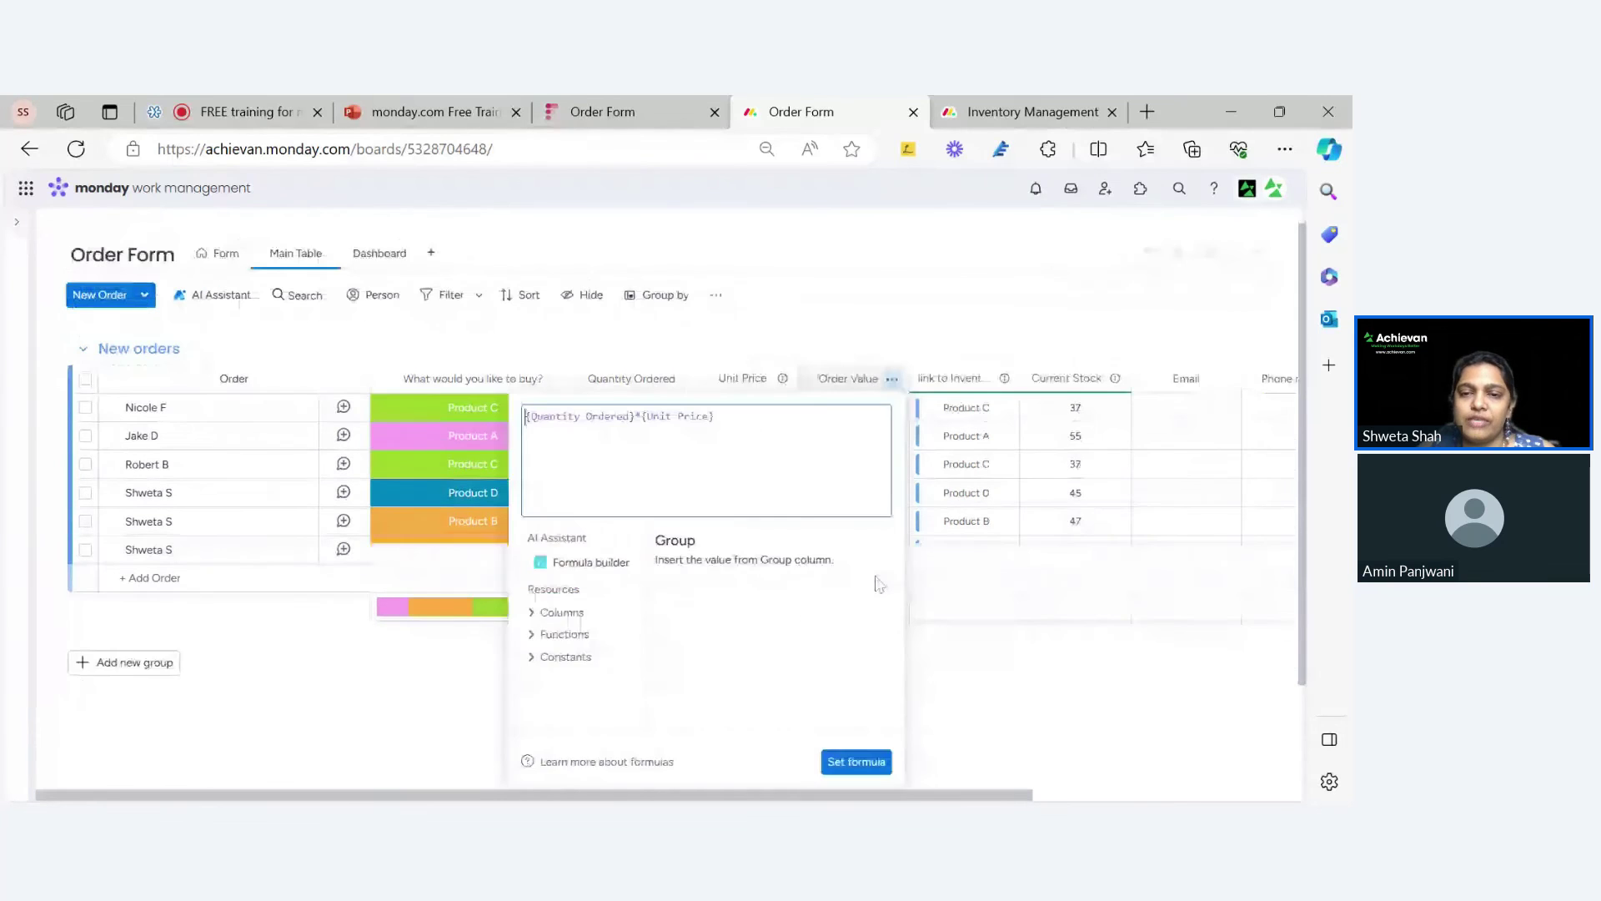
pyautogui.click(921, 284)
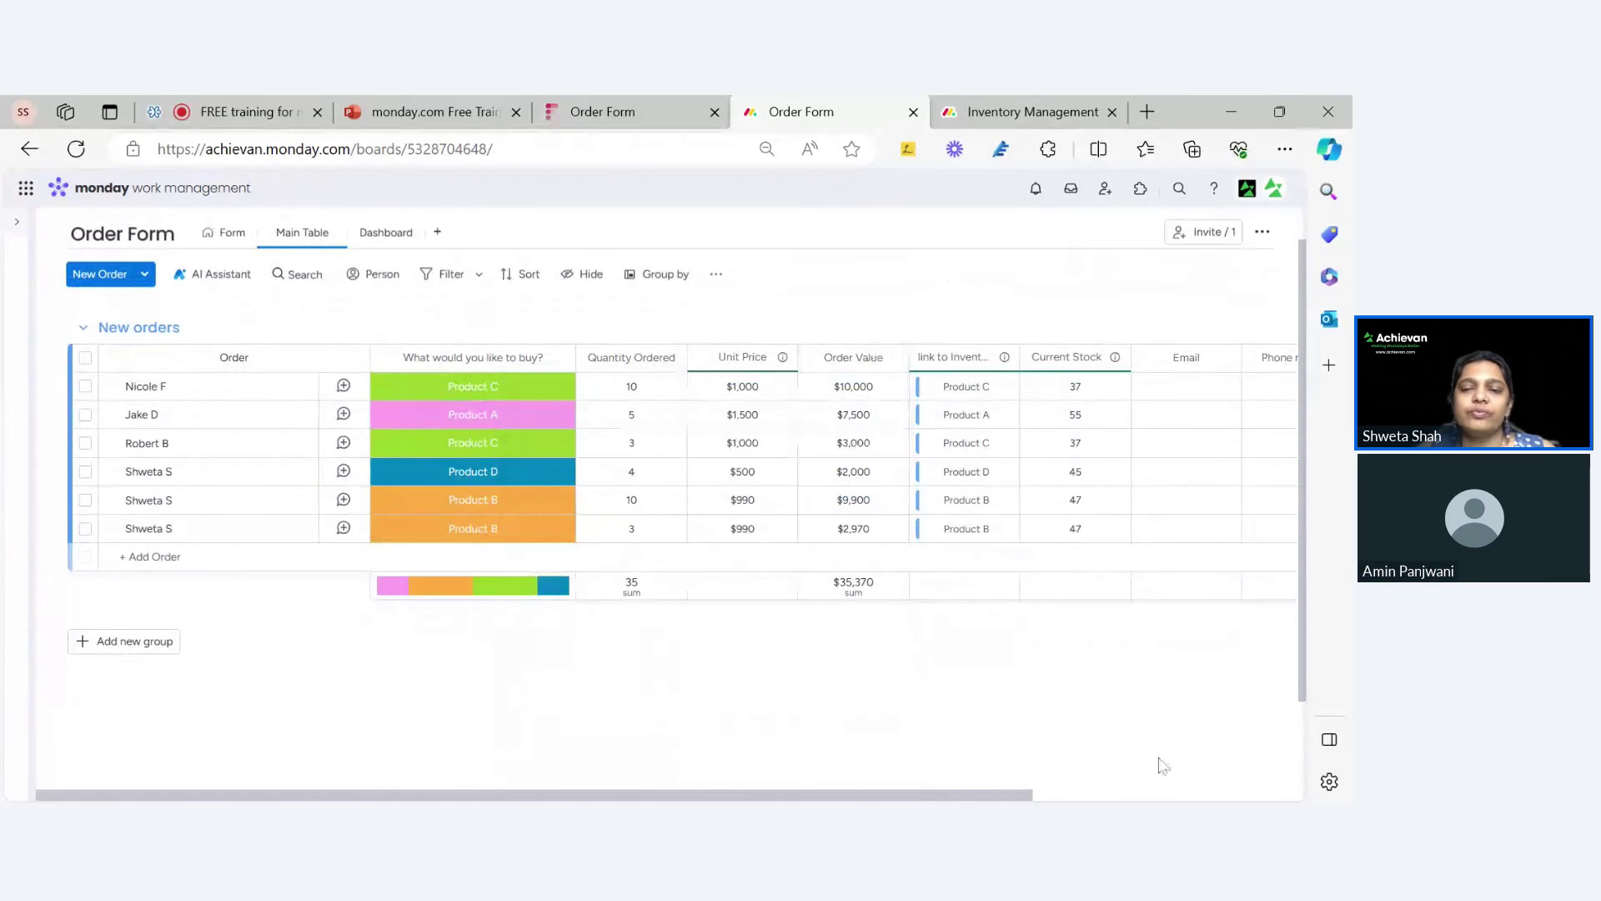
pyautogui.moveTo(989, 795); pyautogui.dragTo(1304, 801)
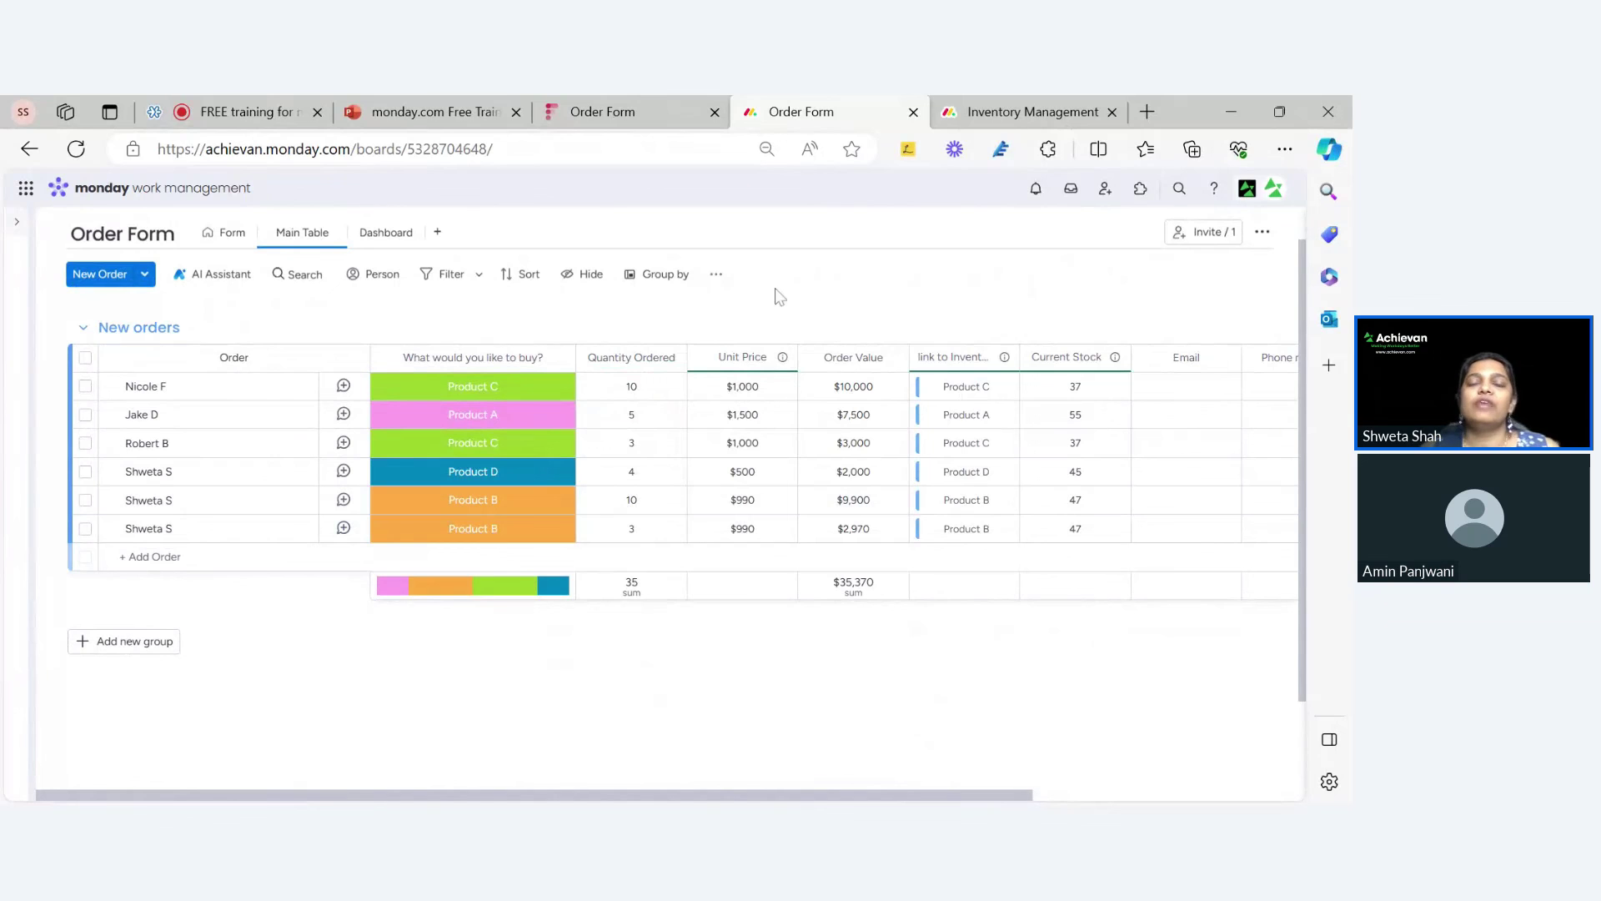
pyautogui.click(959, 106)
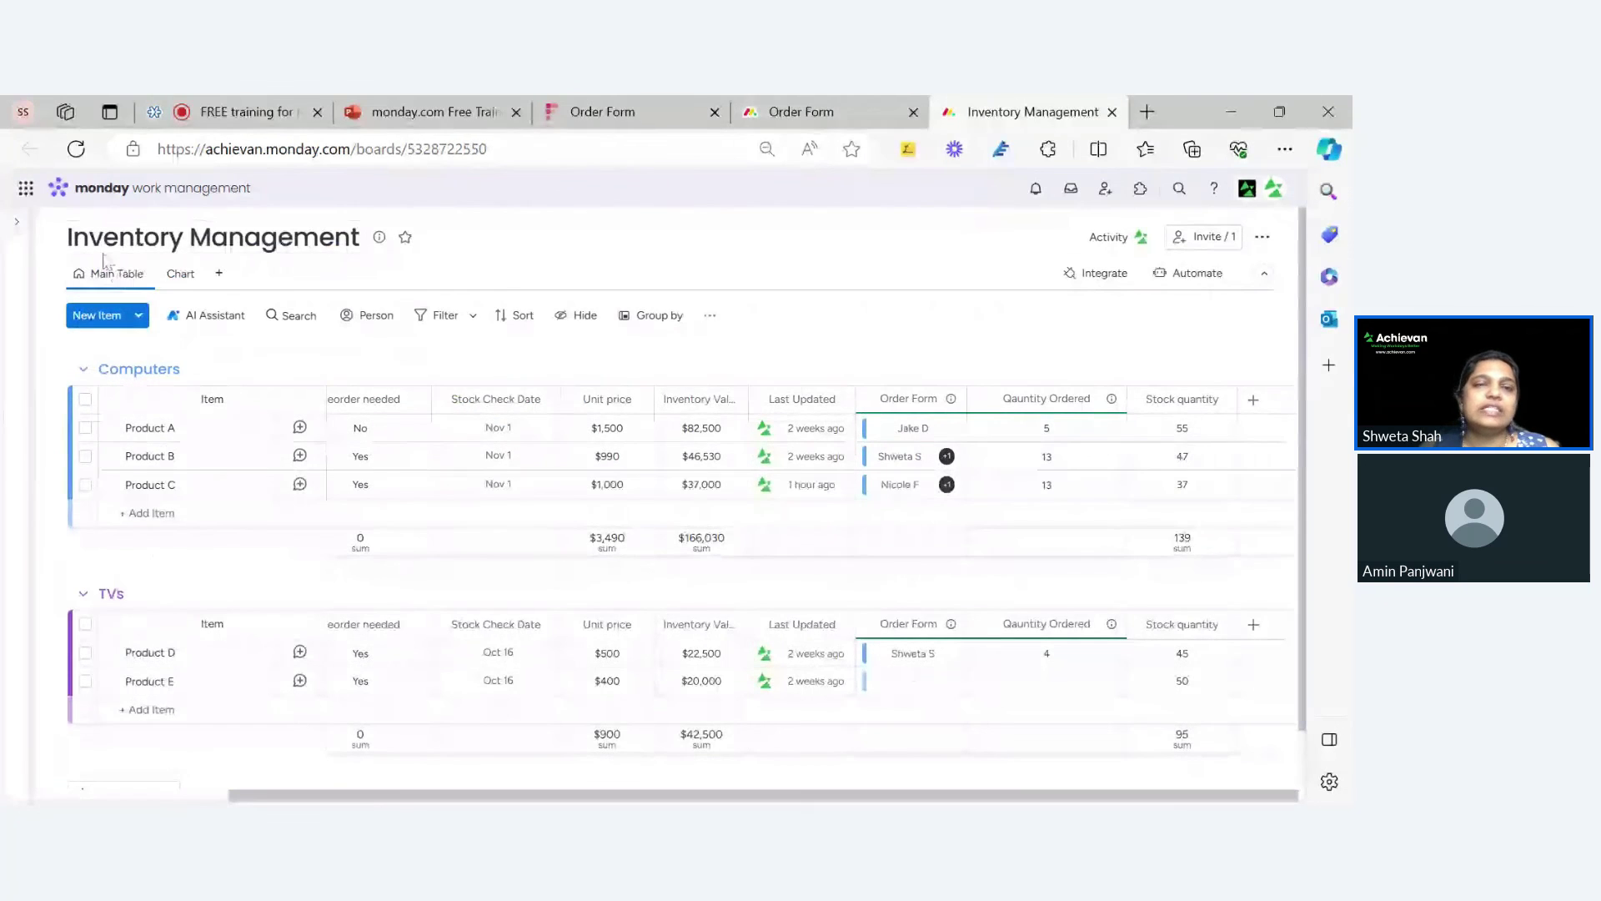
# Step: Review ordered quantities 5, 13, 13 and 4 for Products A–D, then return to Order Form
pyautogui.hscroll(-3, 419, 784)
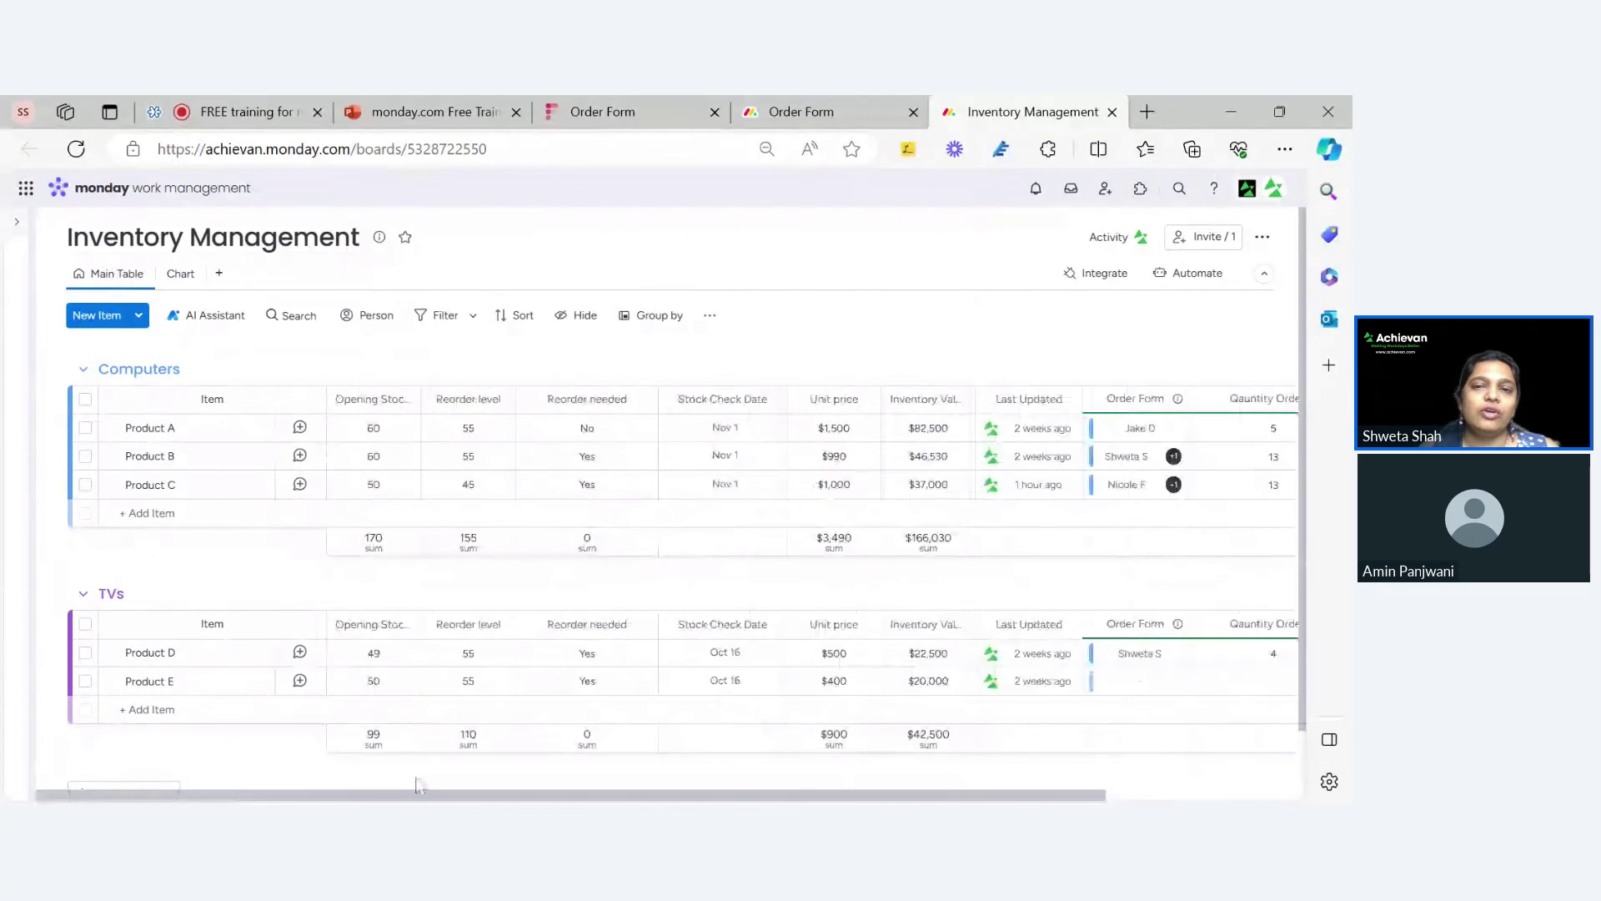
pyautogui.moveTo(221, 468)
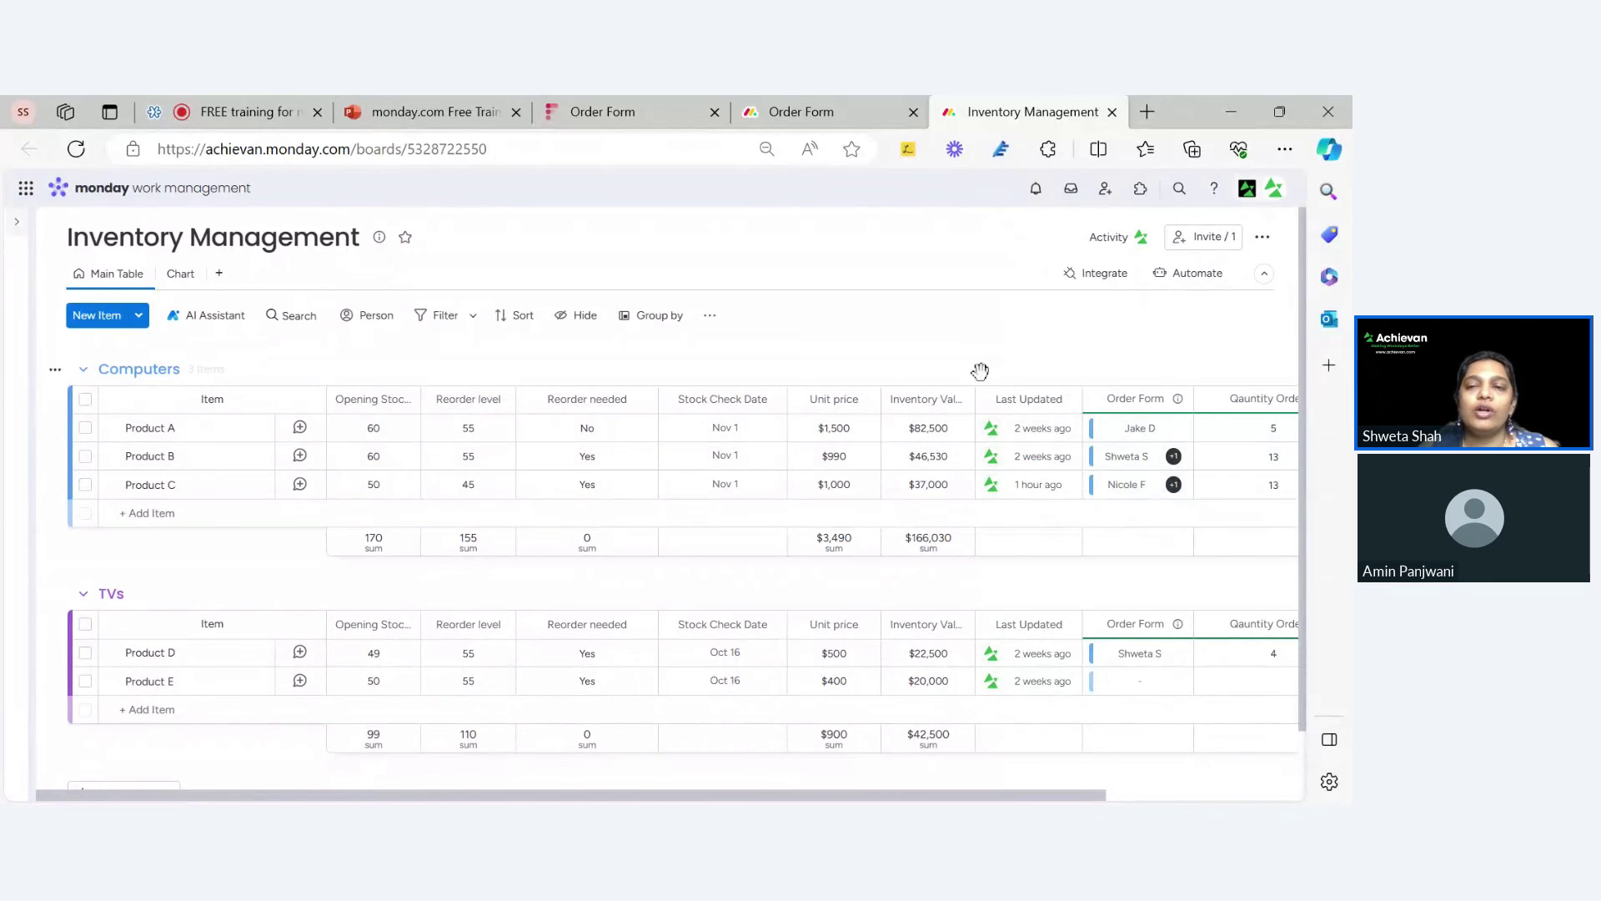
pyautogui.moveTo(1071, 795); pyautogui.dragTo(1263, 795)
pyautogui.click(1059, 428)
pyautogui.press('Return')
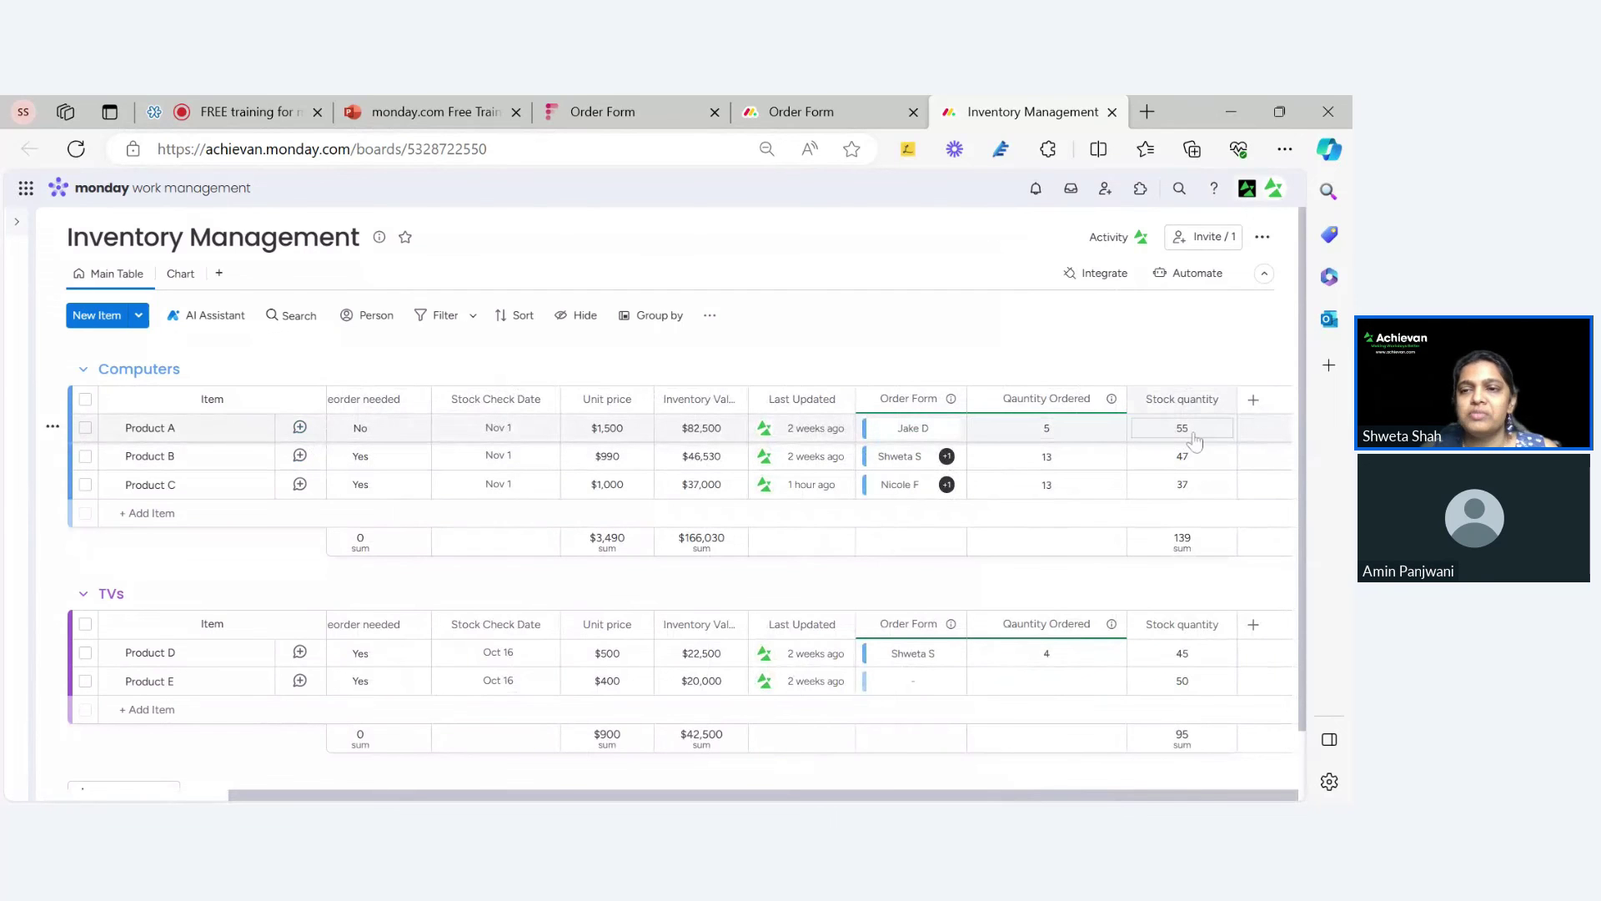
pyautogui.scroll(-1, 1195, 441)
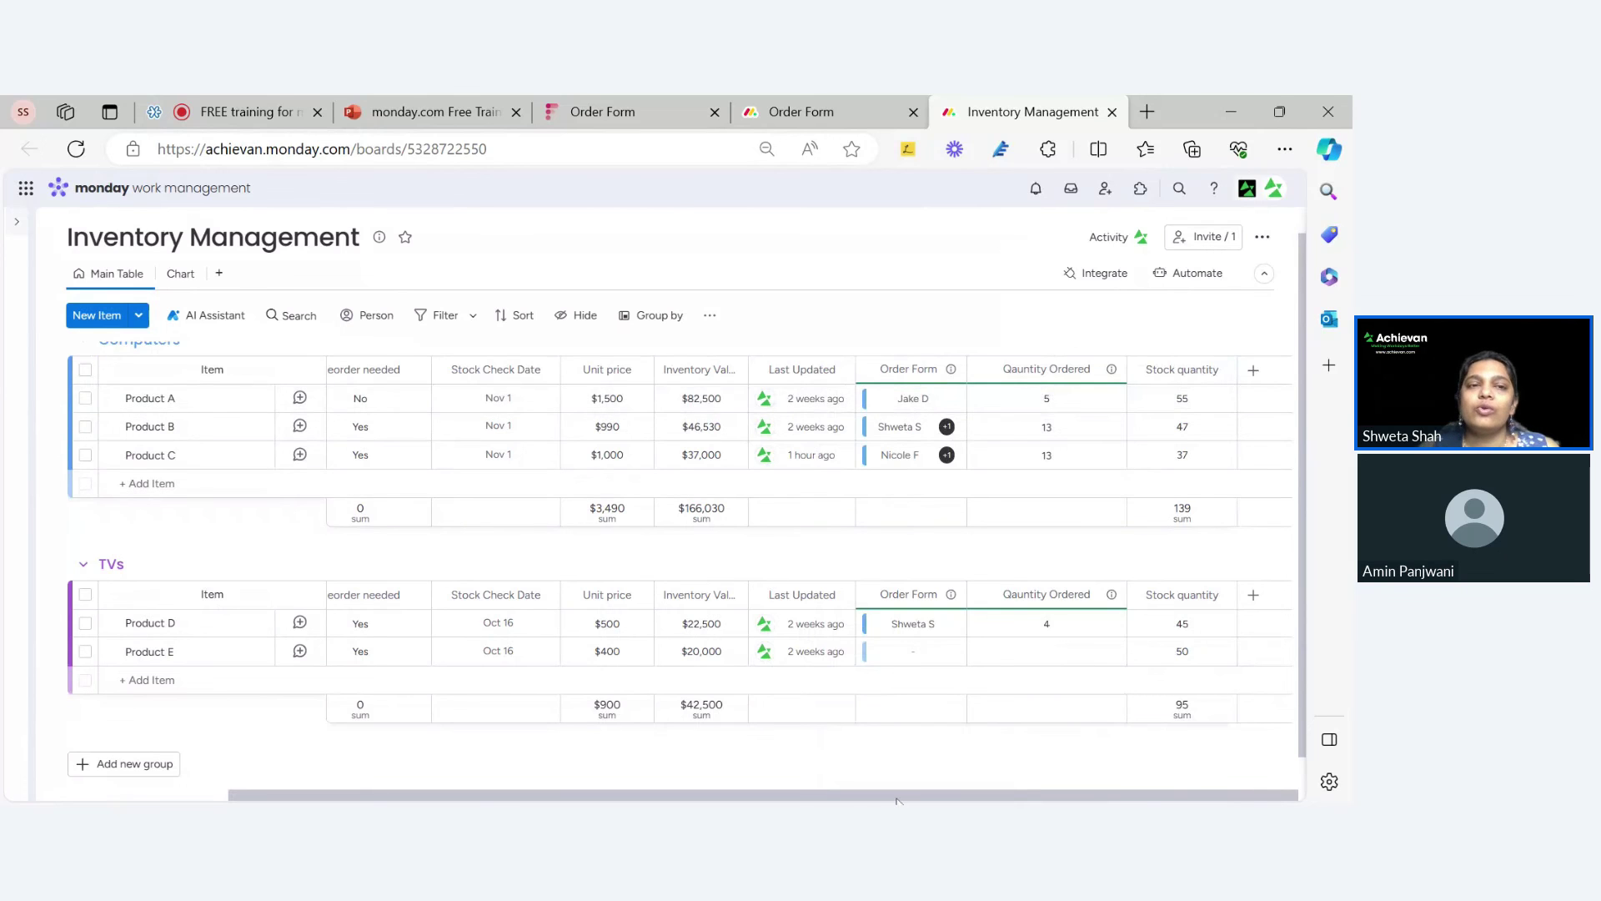
pyautogui.moveTo(897, 796); pyautogui.dragTo(704, 797)
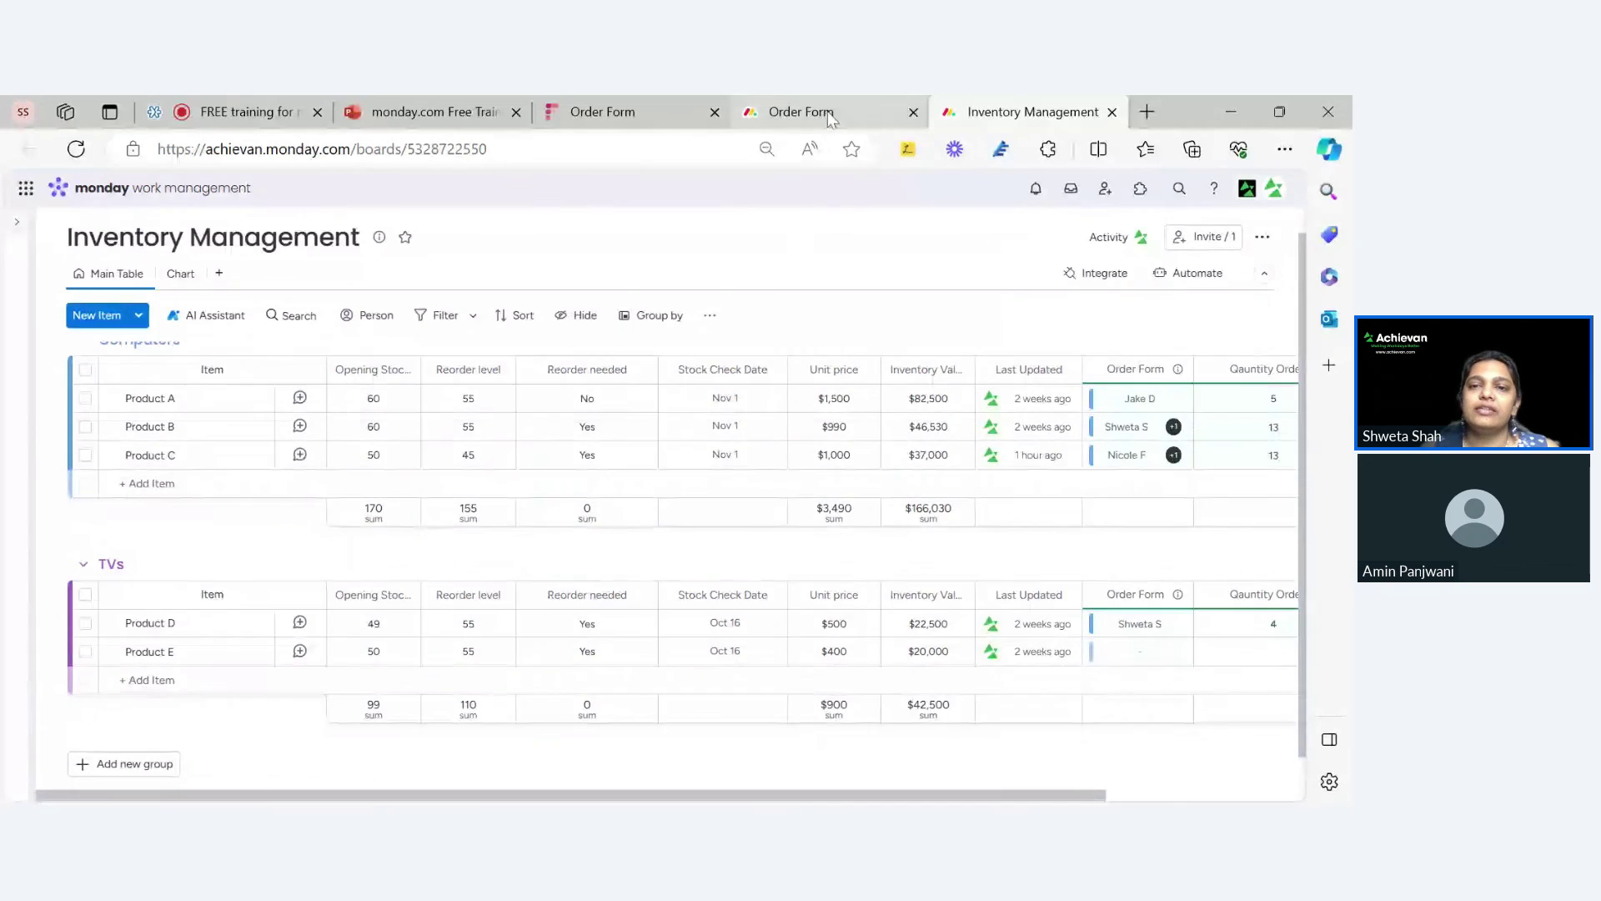
pyautogui.click(821, 119)
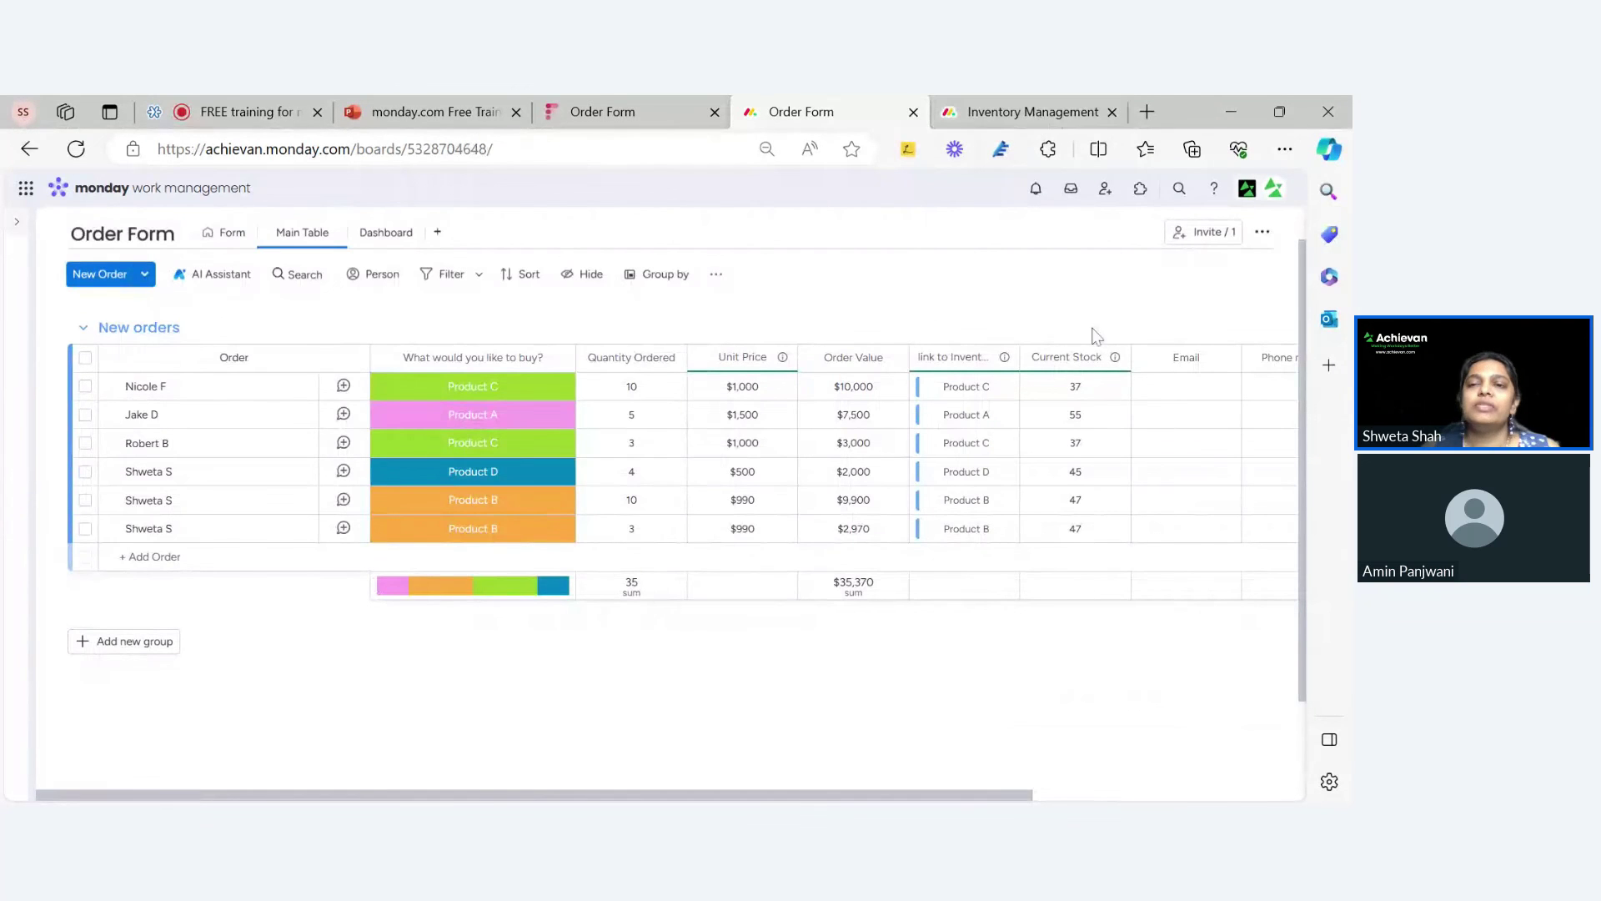